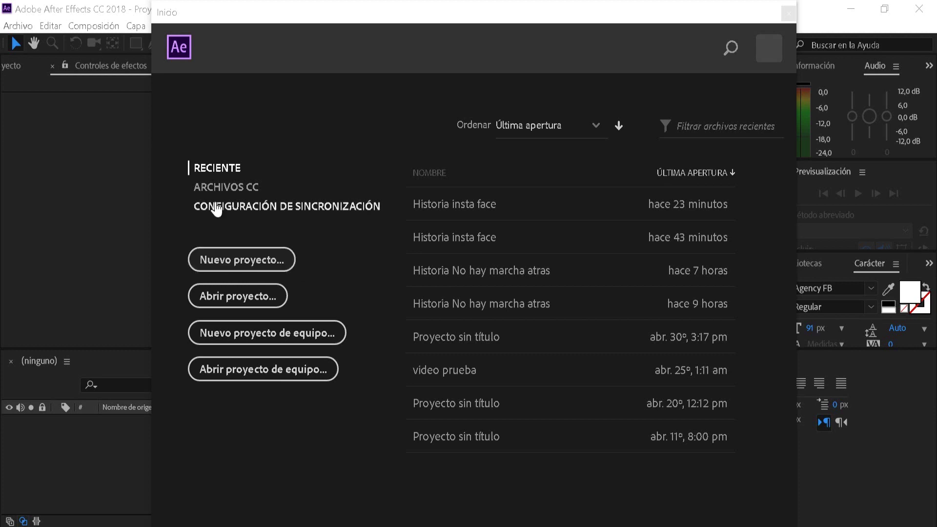
Start a new project with a 1080×1920, 60 fps, 20-second composition named 'histor', ready to import files
{"action": "left_click", "coordinate": [231, 261]}
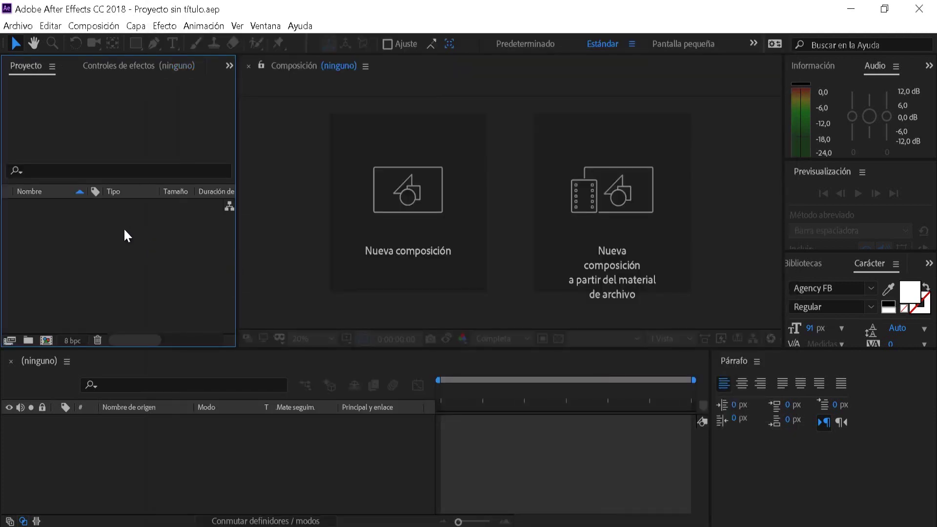
{"action": "key", "text": "ctrl+n"}
{"action": "left_click", "coordinate": [369, 171]}
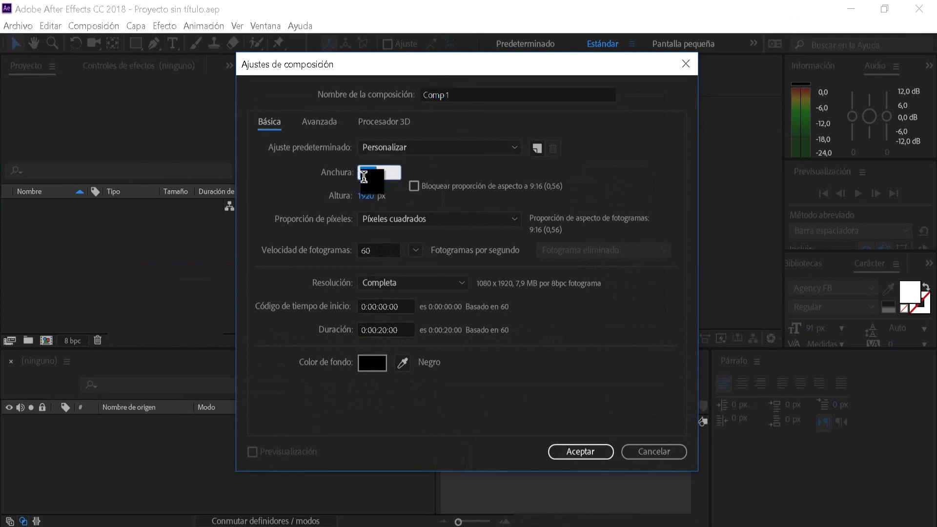
{"action": "left_click", "coordinate": [366, 196]}
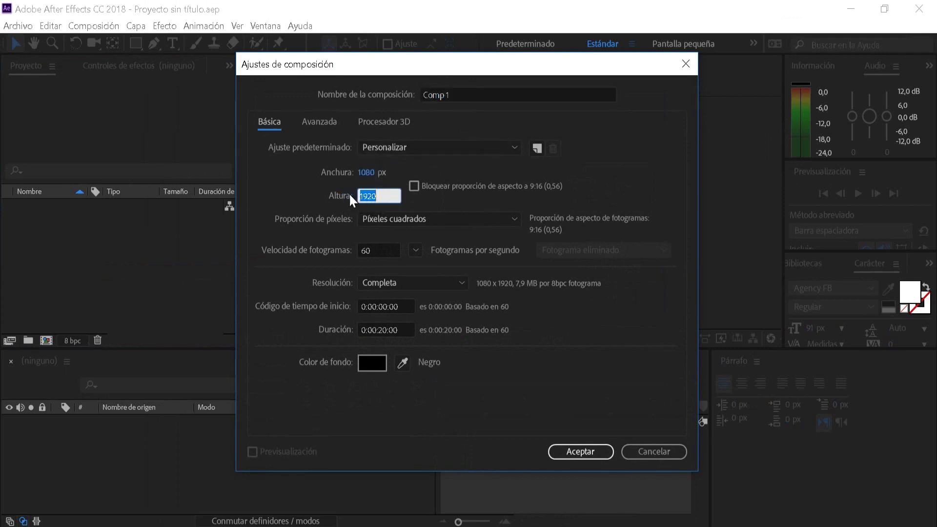
{"action": "left_click", "coordinate": [326, 98]}
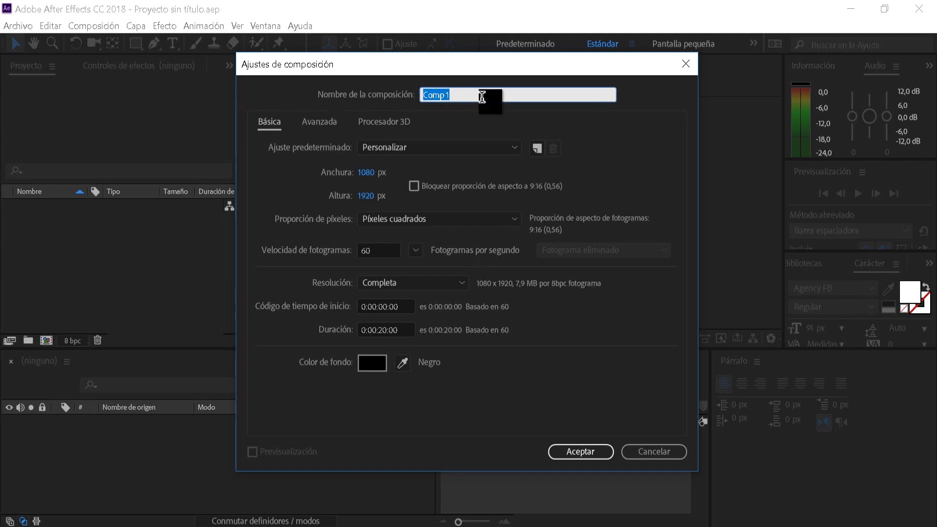
{"action": "type", "text": "histor"}
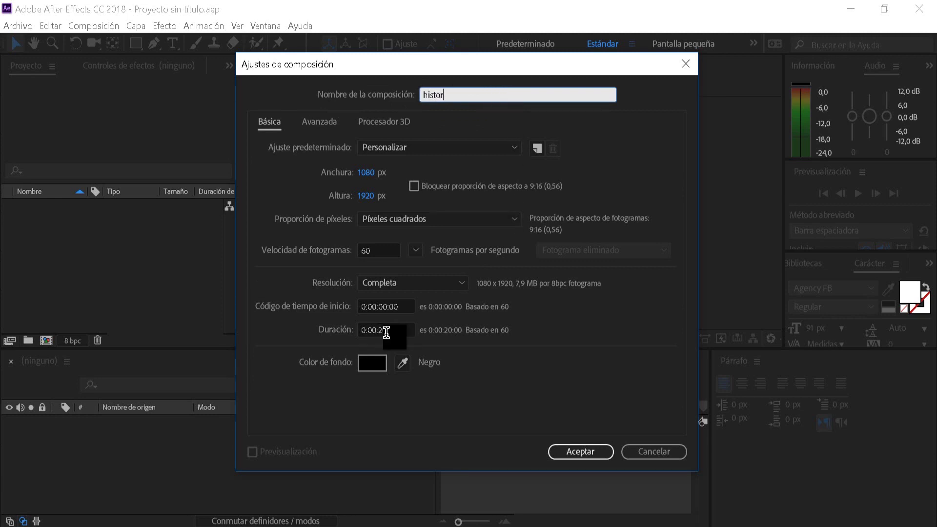
{"action": "left_click", "coordinate": [569, 450]}
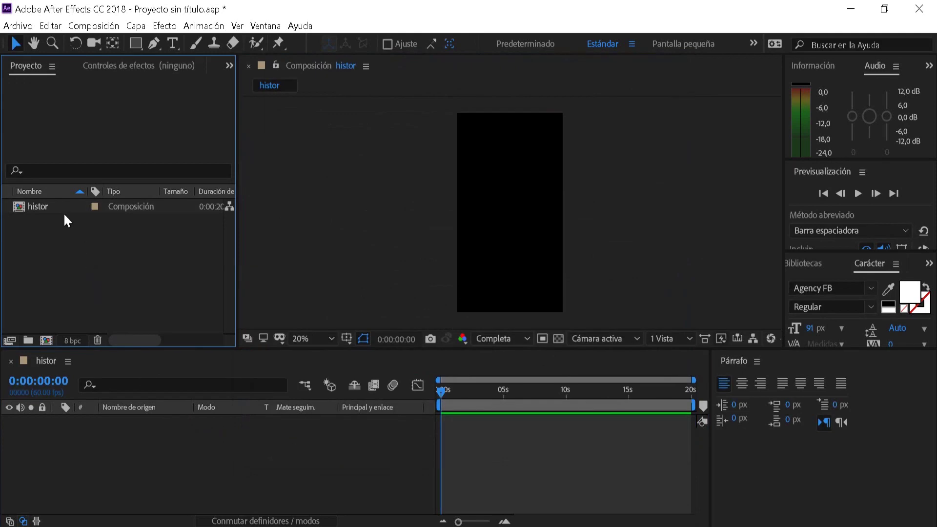
{"action": "left_click", "coordinate": [61, 209]}
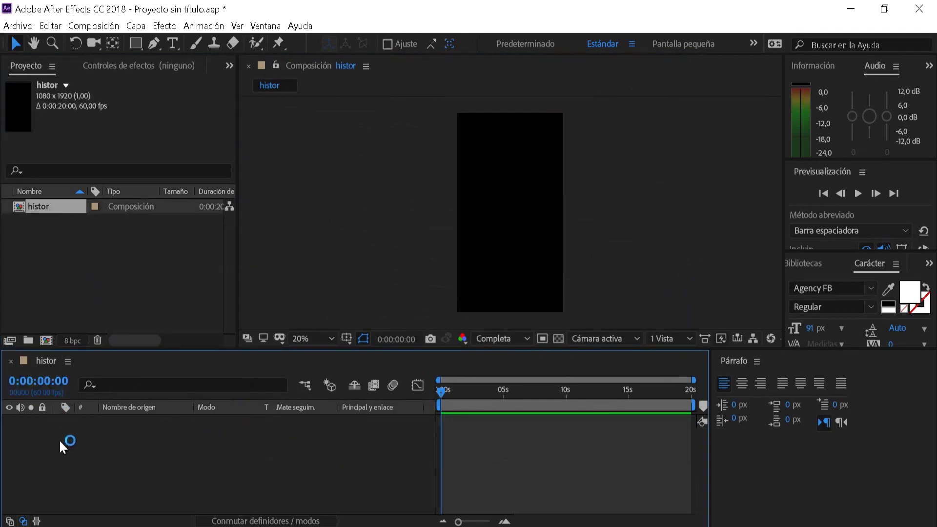
{"action": "double_click", "coordinate": [147, 275]}
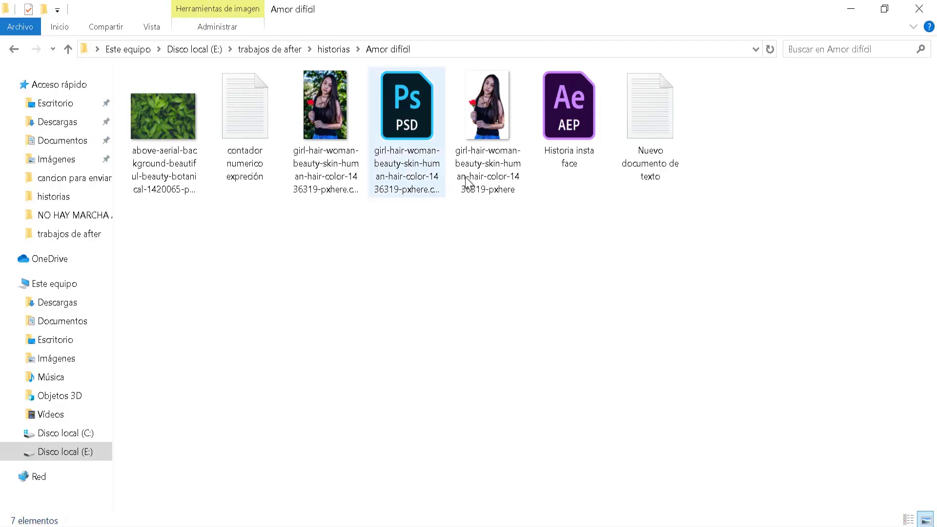
Import the girl photo PNG and the leaf background JPG into the project
{"action": "left_click", "coordinate": [467, 182]}
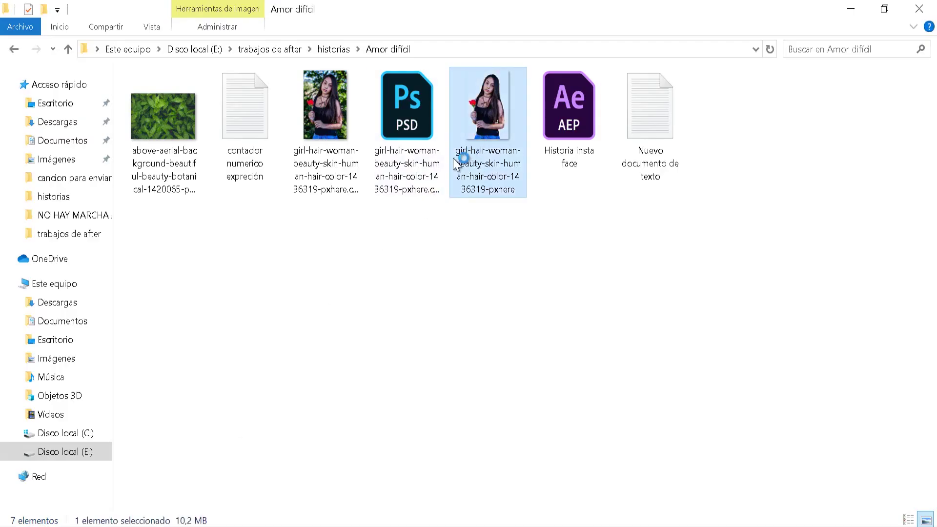
{"action": "left_click", "coordinate": [166, 161], "text": "ctrl"}
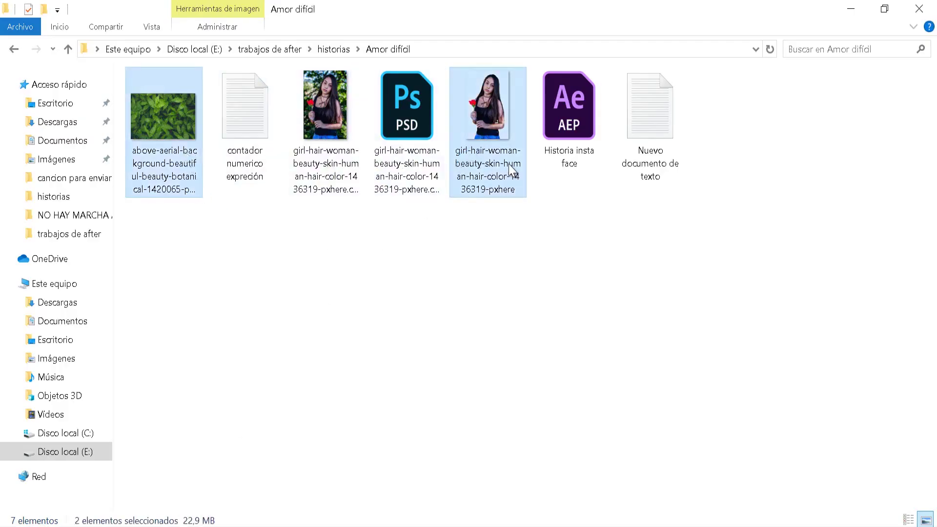
{"action": "left_click_drag", "start_coordinate": [507, 150], "coordinate": [91, 266]}
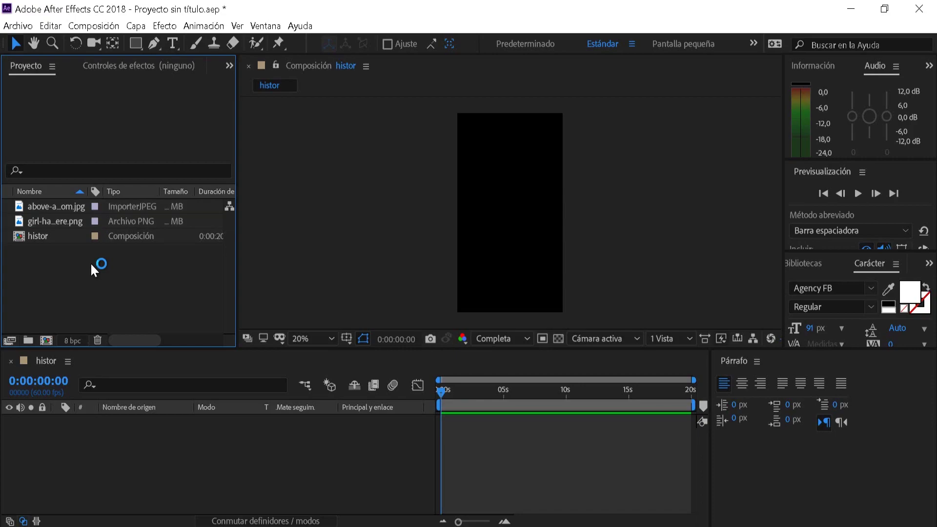
Import the YouTube and Spotify logos from the 'plataformas digitales' folder
{"action": "key", "text": "alt+Tab"}
{"action": "key", "text": "alt+Up"}
{"action": "key", "text": "alt+Up"}
{"action": "mouse_move", "coordinate": [246, 150]}
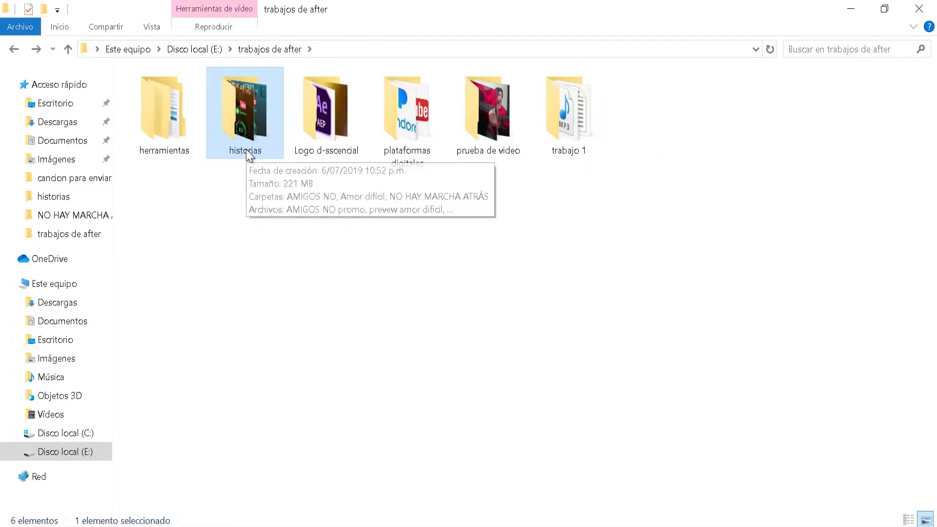
{"action": "double_click", "coordinate": [397, 140]}
{"action": "left_click", "coordinate": [163, 119]}
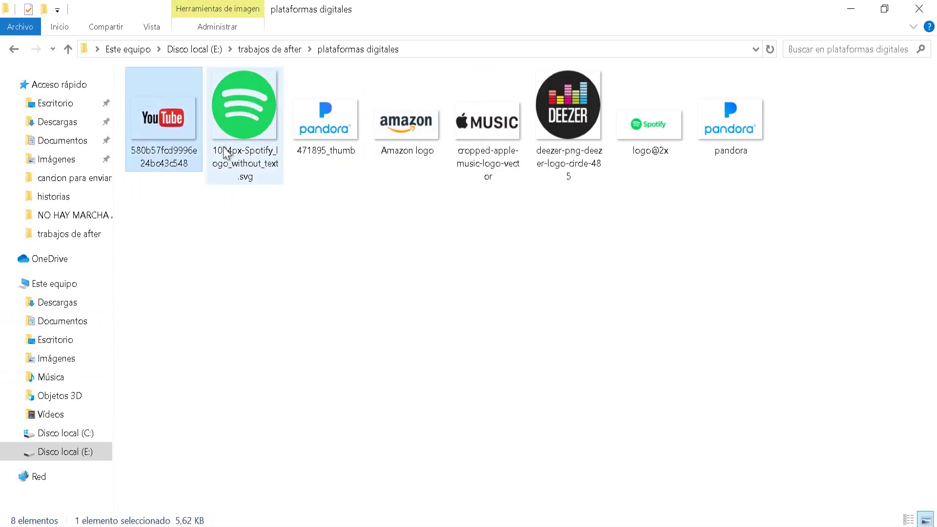
{"action": "left_click", "coordinate": [244, 107], "text": "ctrl"}
{"action": "mouse_move", "coordinate": [244, 117]}
{"action": "left_mouse_down"}
{"action": "mouse_move", "coordinate": [394, 505]}
{"action": "mouse_move", "coordinate": [125, 286]}
{"action": "left_mouse_up"}
{"action": "left_click", "coordinate": [66, 250]}
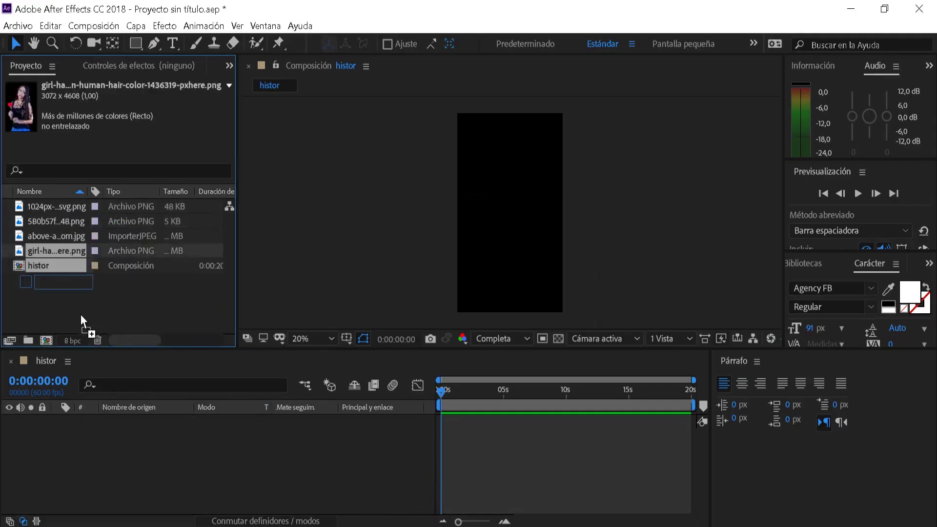
Add the girl photo to histor with the leaf background layer beneath it
{"action": "left_click_drag", "start_coordinate": [66, 250], "coordinate": [101, 431]}
{"action": "scroll", "coordinate": [507, 205], "scroll_direction": "down", "scroll_amount": 5}
{"action": "scroll", "coordinate": [522, 190], "scroll_direction": "up", "scroll_amount": 4}
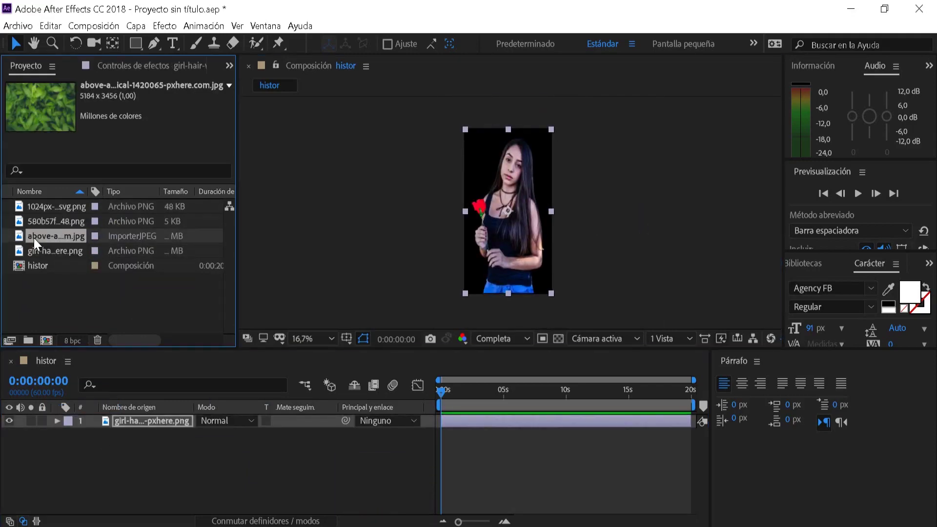
{"action": "left_click_drag", "start_coordinate": [56, 236], "coordinate": [146, 435]}
{"action": "scroll", "coordinate": [394, 224], "scroll_direction": "down", "scroll_amount": 5}
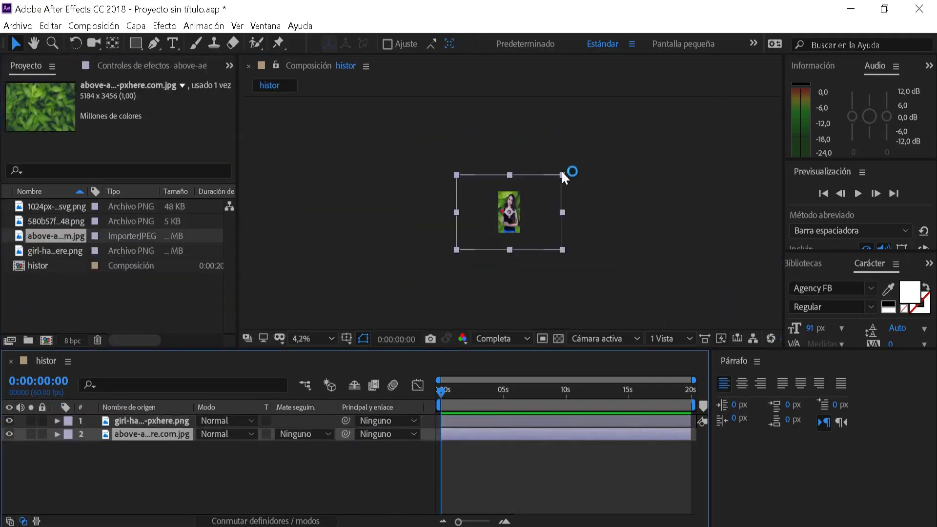
Scale the leaf background down to fill the vertical frame and select both layers
{"action": "left_click_drag", "start_coordinate": [562, 175], "coordinate": [525, 191]}
{"action": "key", "text": "alt+/"}
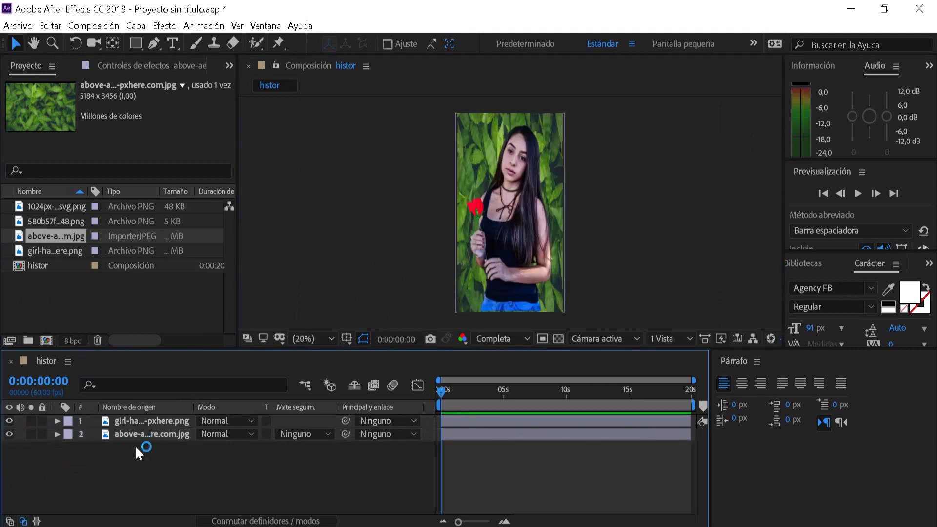
{"action": "left_click", "coordinate": [140, 422]}
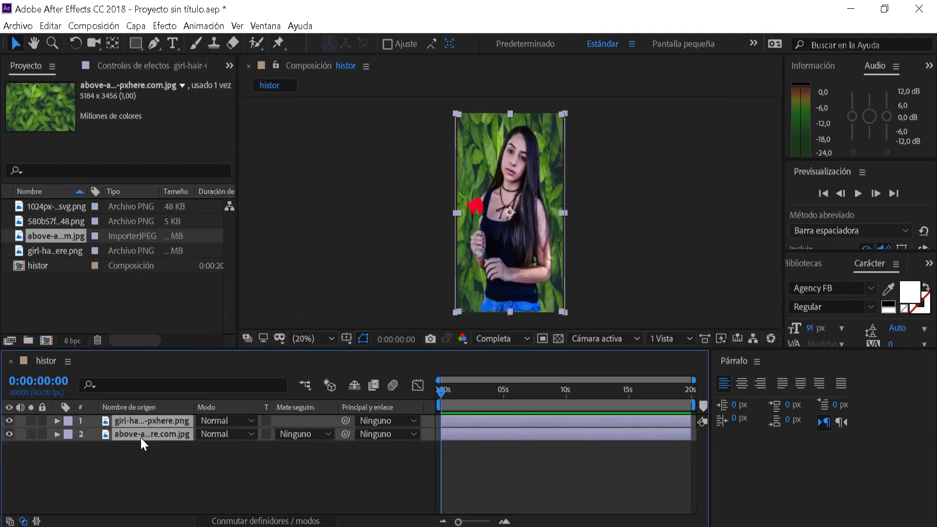
{"action": "left_click_drag", "start_coordinate": [140, 444], "coordinate": [133, 426]}
Precompose the girl and leaf layers into a new composition named 'imagen'
{"action": "right_click", "coordinate": [133, 426]}
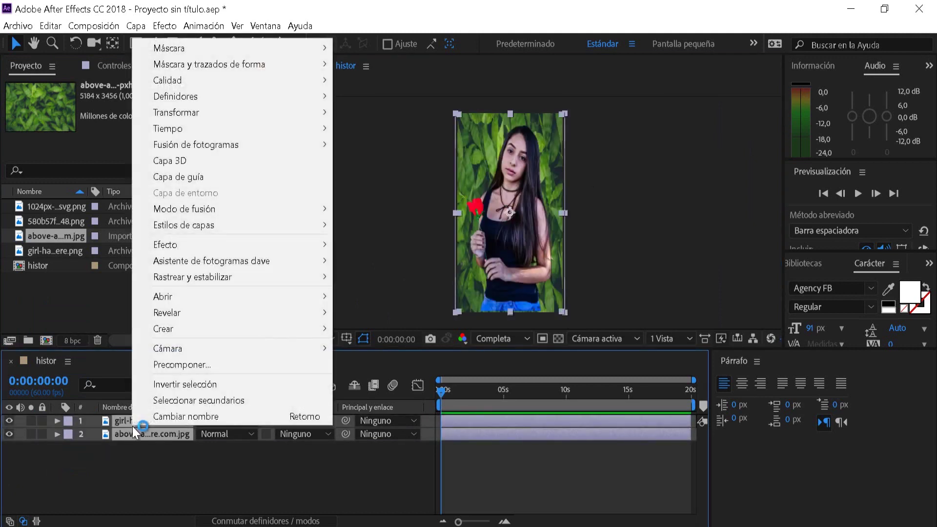
{"action": "left_click", "coordinate": [183, 367]}
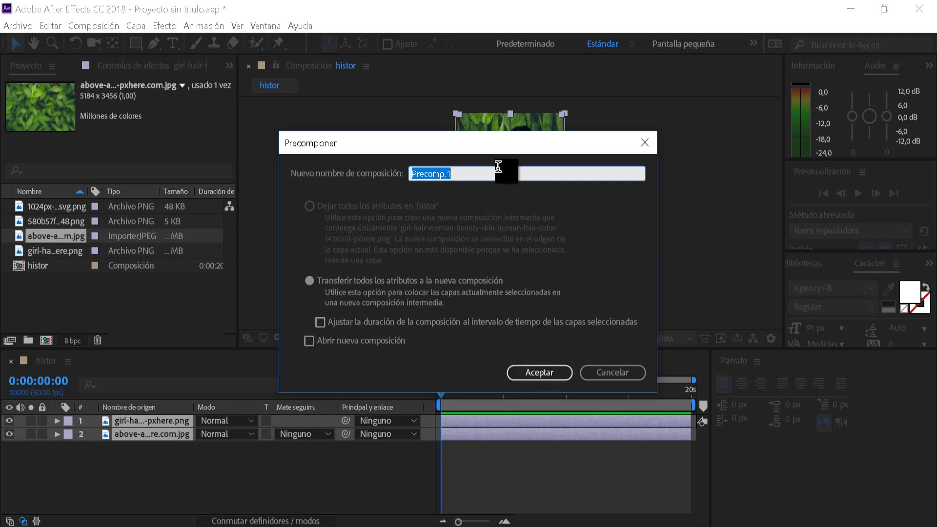
{"action": "type", "text": "imagen"}
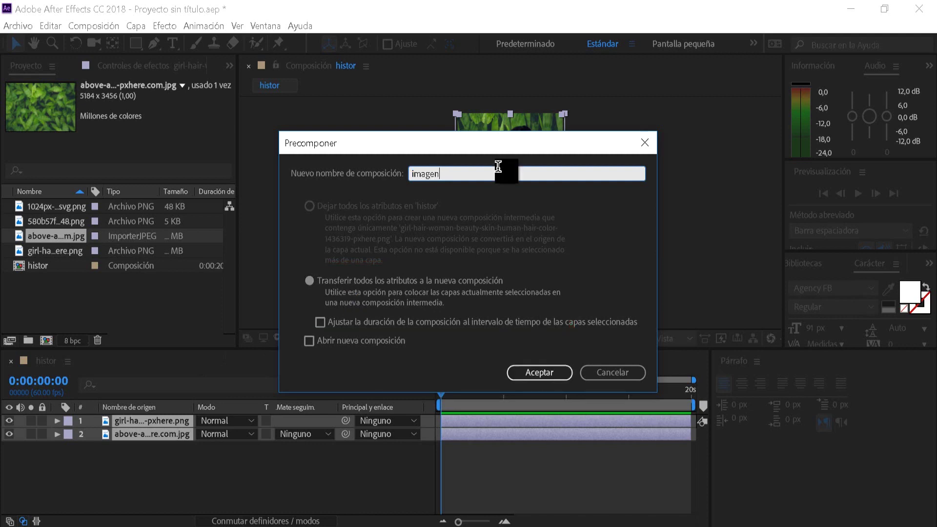
{"action": "left_click", "coordinate": [555, 369]}
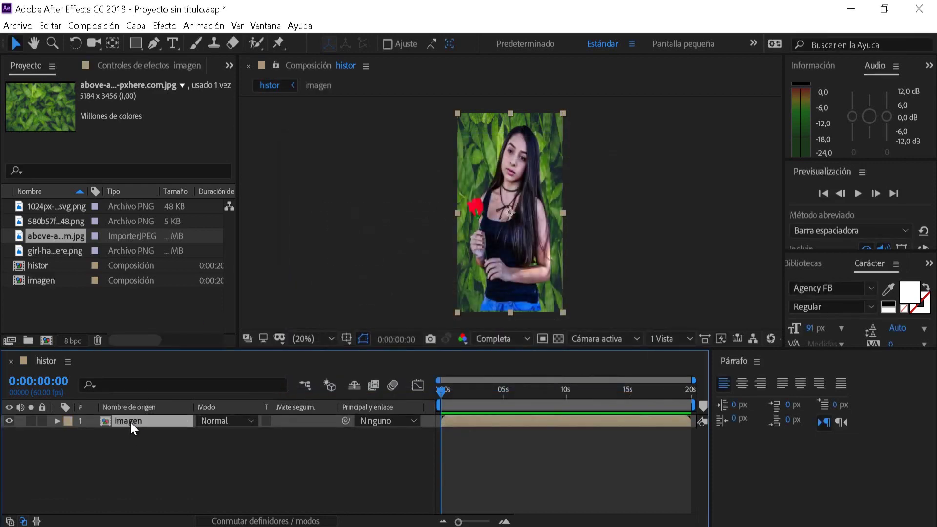
{"action": "right_click", "coordinate": [163, 450]}
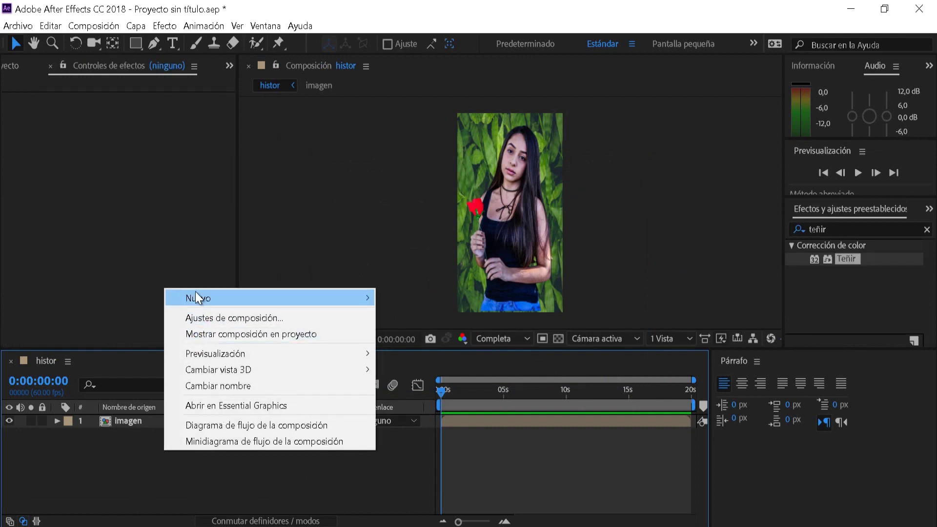
Add a white solid layer, Sólido Blanco 2, above imagen in histor
{"action": "mouse_move", "coordinate": [195, 293]}
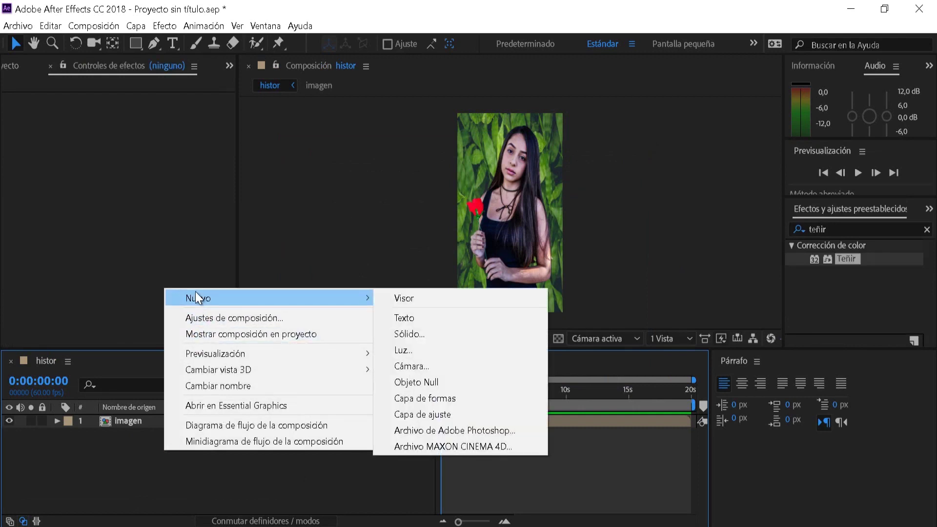
{"action": "left_click", "coordinate": [414, 331]}
{"action": "left_click", "coordinate": [568, 409]}
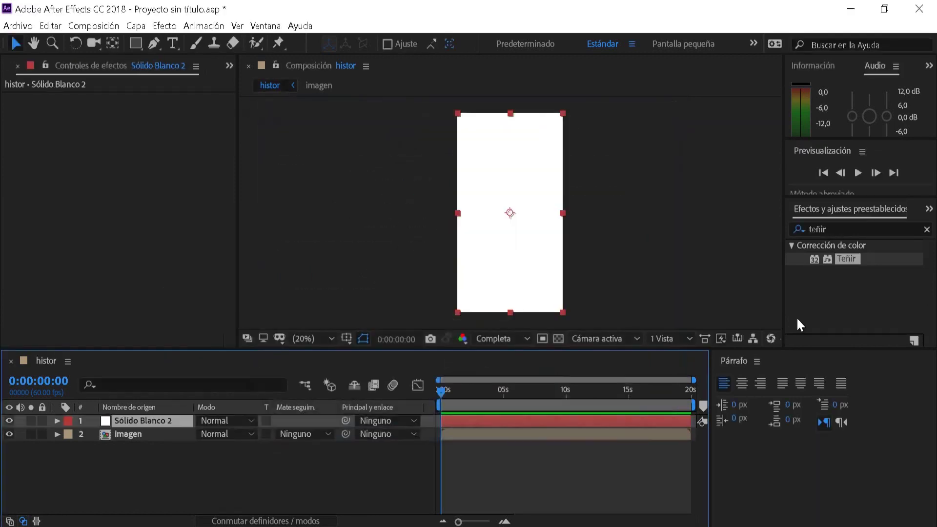
Bring back Effects & Presets and replace the old 'teñir' search with 'degra'
{"action": "left_click", "coordinate": [928, 209]}
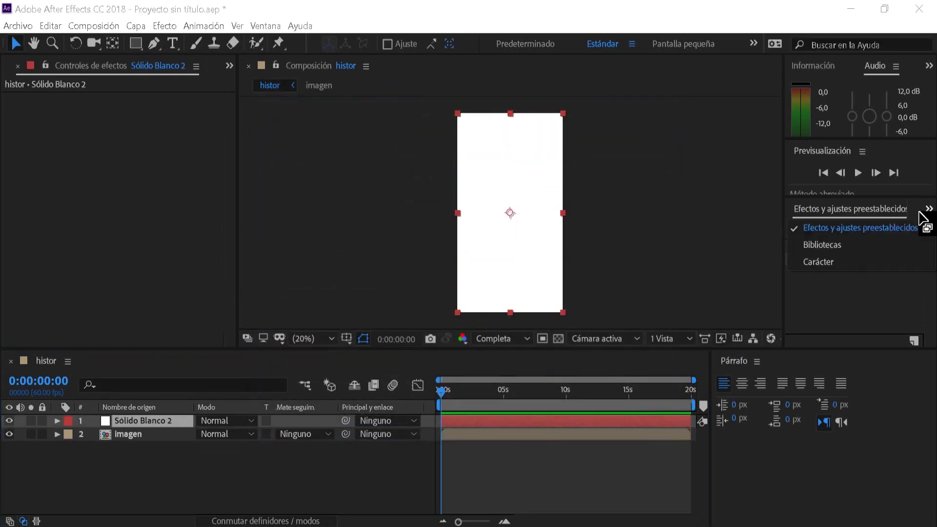
{"action": "left_click", "coordinate": [829, 259]}
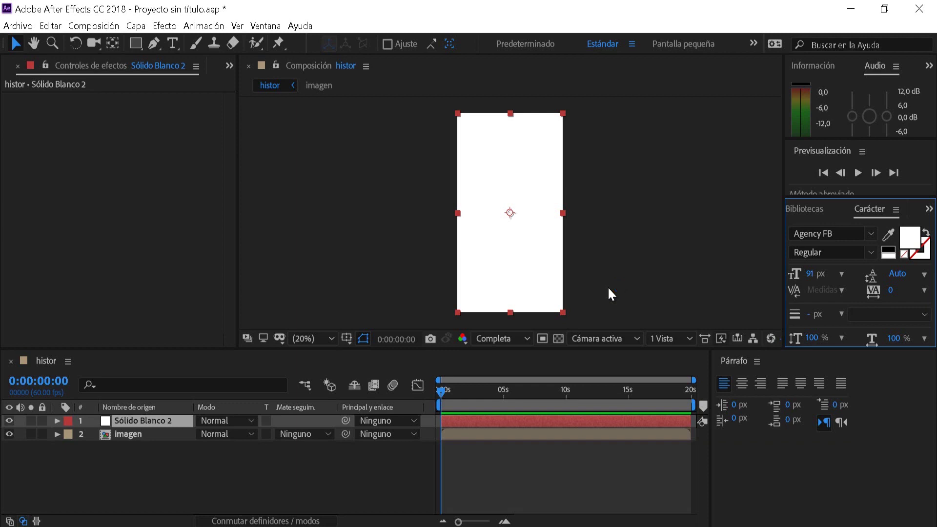
{"action": "left_click", "coordinate": [608, 288]}
{"action": "left_click", "coordinate": [928, 208]}
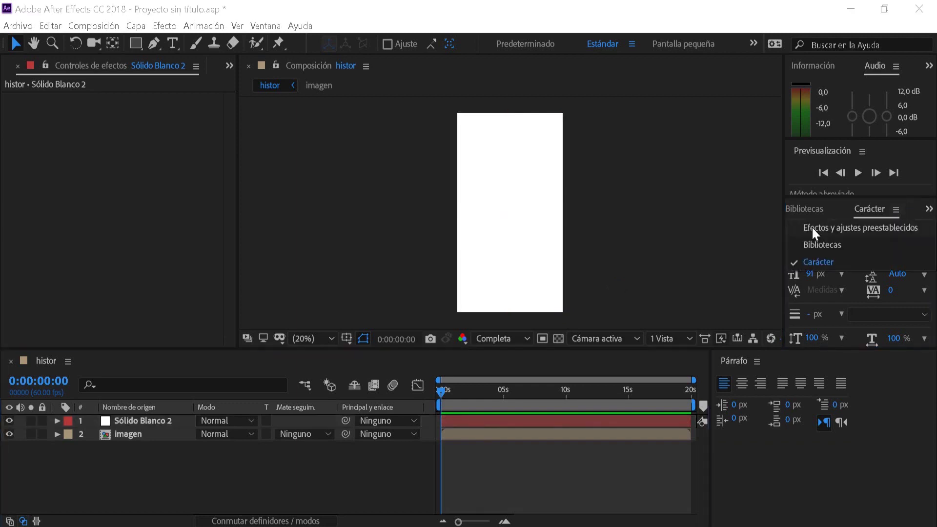
{"action": "left_click", "coordinate": [812, 226]}
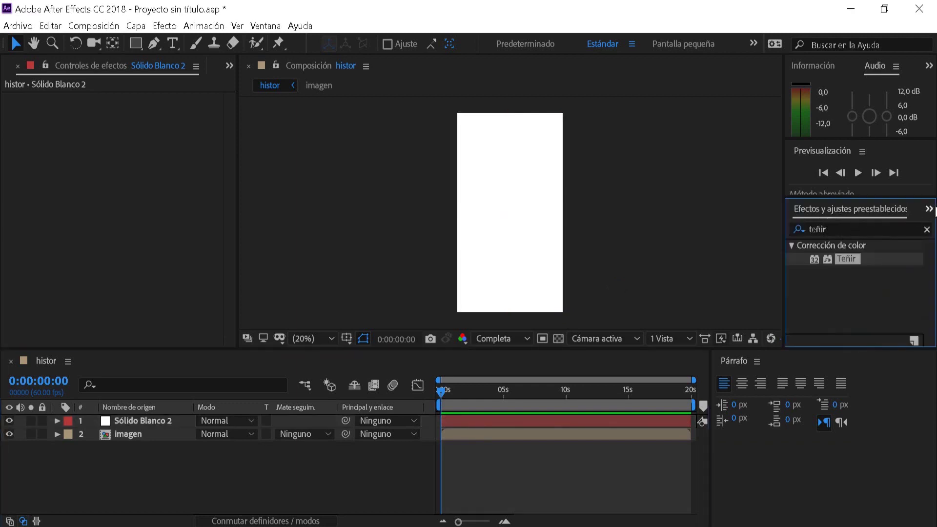
{"action": "left_click", "coordinate": [832, 226]}
{"action": "double_click", "coordinate": [825, 228]}
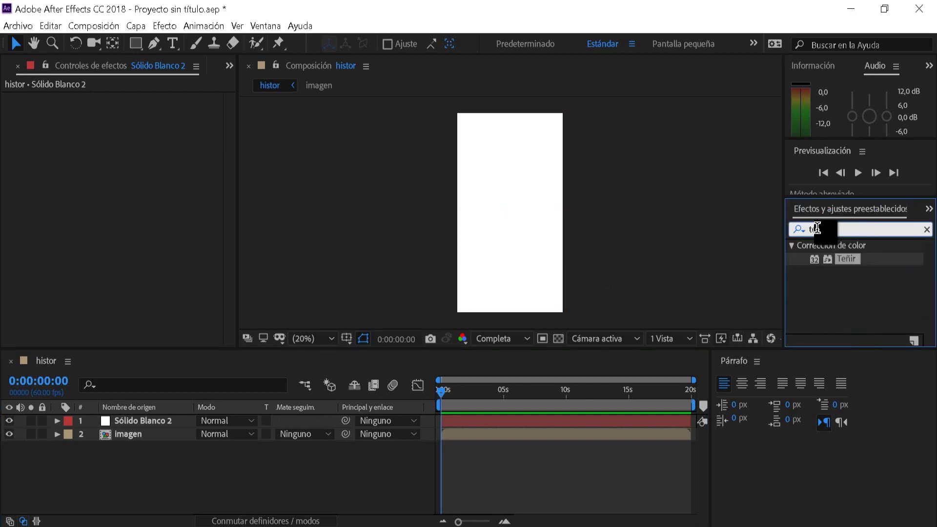
{"action": "key", "text": "BackSpace"}
{"action": "type", "text": "degra"}
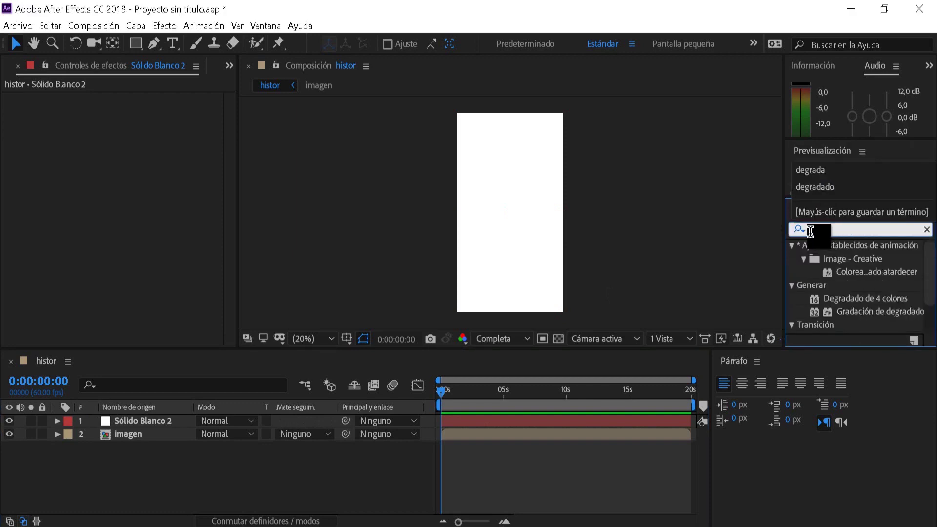
Apply Degradado de 4 colores to Sólido Blanco 2 and reposition points 3 and 4 for an orange-to-black fade
{"action": "mouse_move", "coordinate": [858, 298]}
{"action": "left_mouse_down"}
{"action": "mouse_move", "coordinate": [219, 400]}
{"action": "mouse_move", "coordinate": [155, 420]}
{"action": "left_mouse_up"}
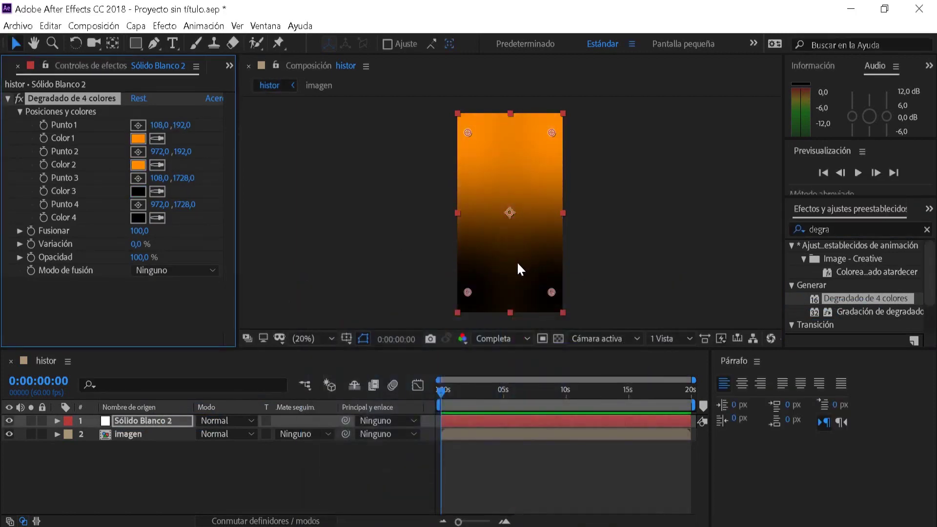
{"action": "mouse_move", "coordinate": [466, 291]}
{"action": "left_mouse_down"}
{"action": "mouse_move", "coordinate": [478, 274]}
{"action": "mouse_move", "coordinate": [476, 282]}
{"action": "left_mouse_up"}
{"action": "left_click_drag", "start_coordinate": [551, 292], "coordinate": [537, 273]}
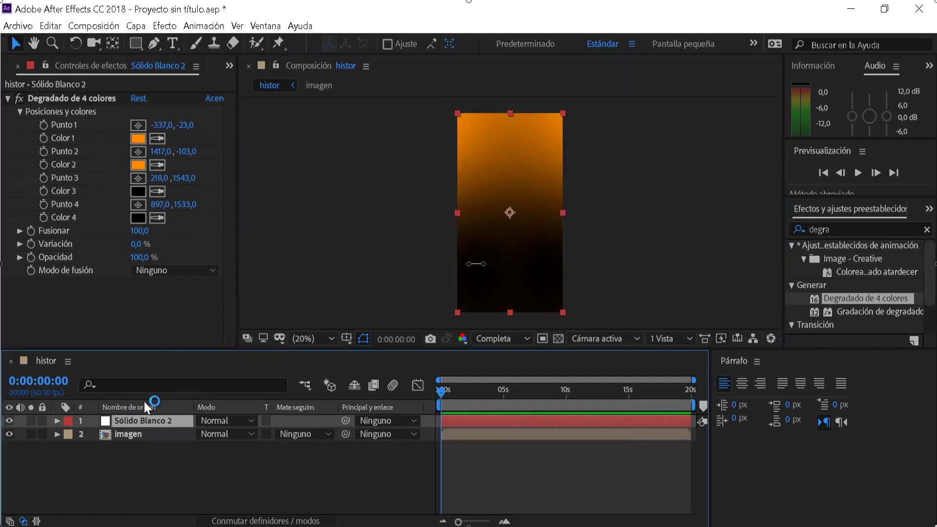
Lower Sólido Blanco 2's opacity to 93% so the photo shows through
{"action": "key", "text": "t"}
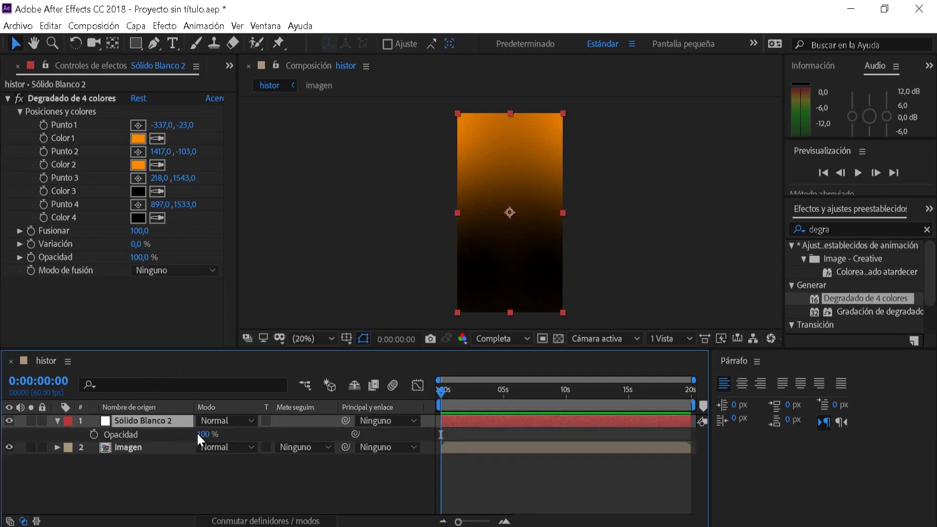
{"action": "left_click_drag", "start_coordinate": [199, 433], "coordinate": [198, 435]}
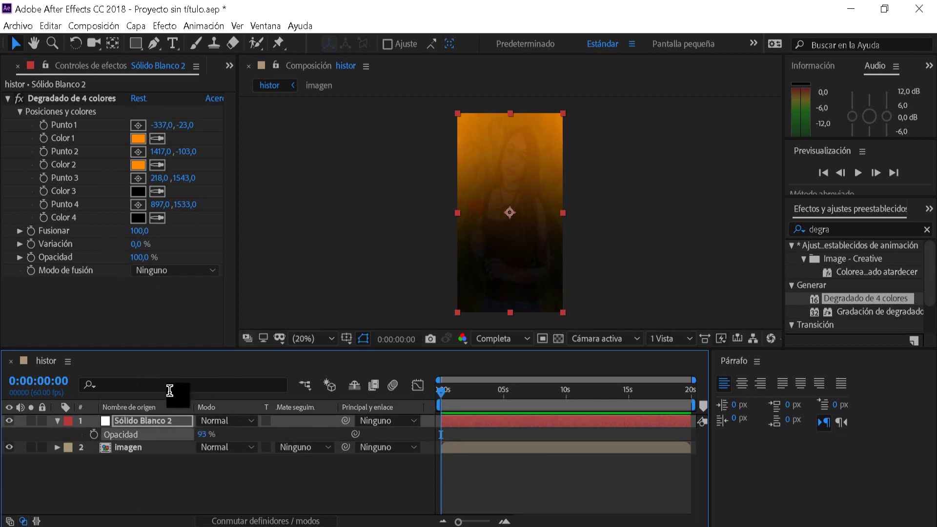
{"action": "left_click", "coordinate": [49, 99]}
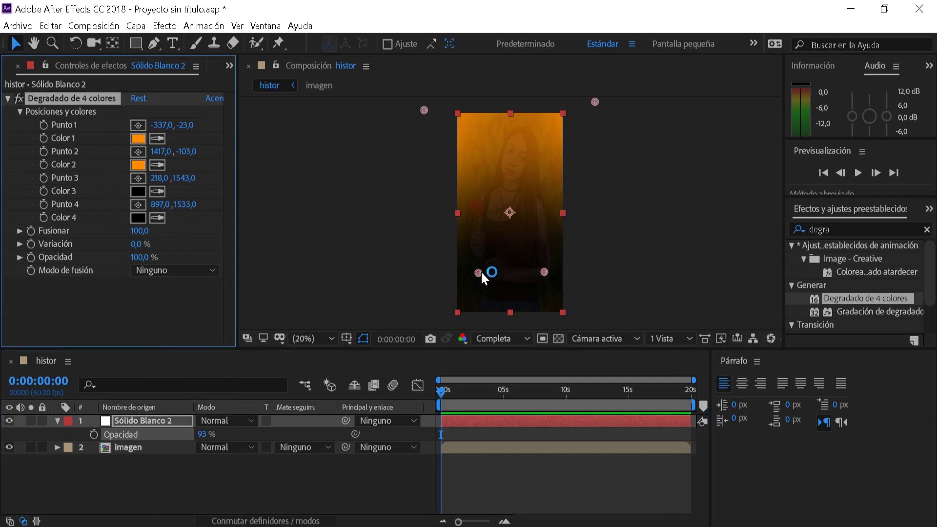
Settle gradient points 3 and 4 near the bottom and check the photo beneath
{"action": "left_click_drag", "start_coordinate": [478, 273], "coordinate": [474, 287]}
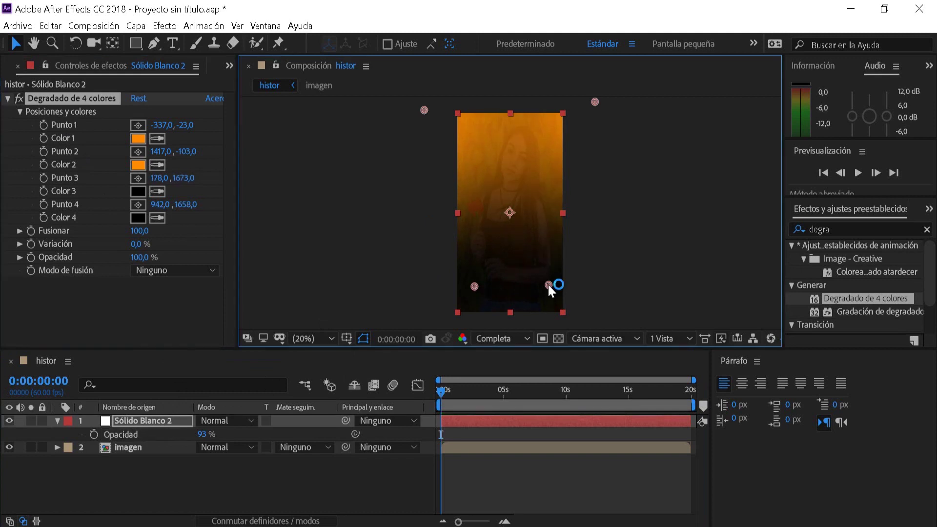
{"action": "left_click_drag", "start_coordinate": [544, 272], "coordinate": [545, 280]}
{"action": "left_click_drag", "start_coordinate": [473, 286], "coordinate": [474, 280]}
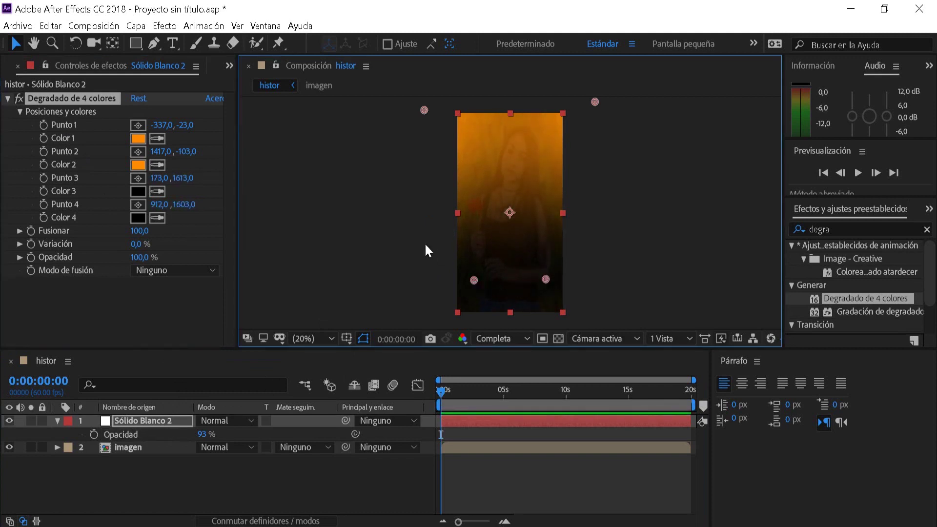
{"action": "key", "text": "h"}
{"action": "scroll", "coordinate": [571, 186], "scroll_direction": "up", "scroll_amount": 3}
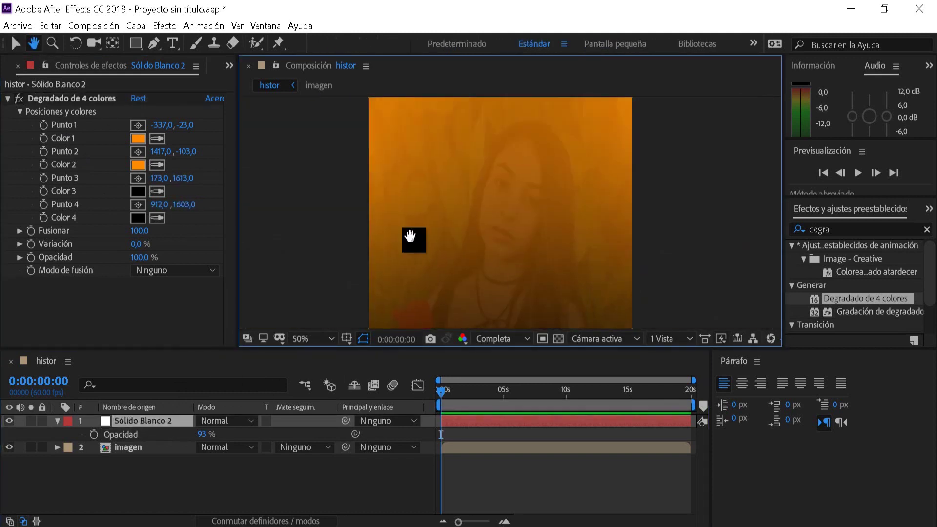
{"action": "scroll", "coordinate": [518, 211], "scroll_direction": "down", "scroll_amount": 3}
{"action": "key", "text": "shift+slash"}
{"action": "key", "text": "ctrl+Down"}
{"action": "left_click", "coordinate": [819, 230]}
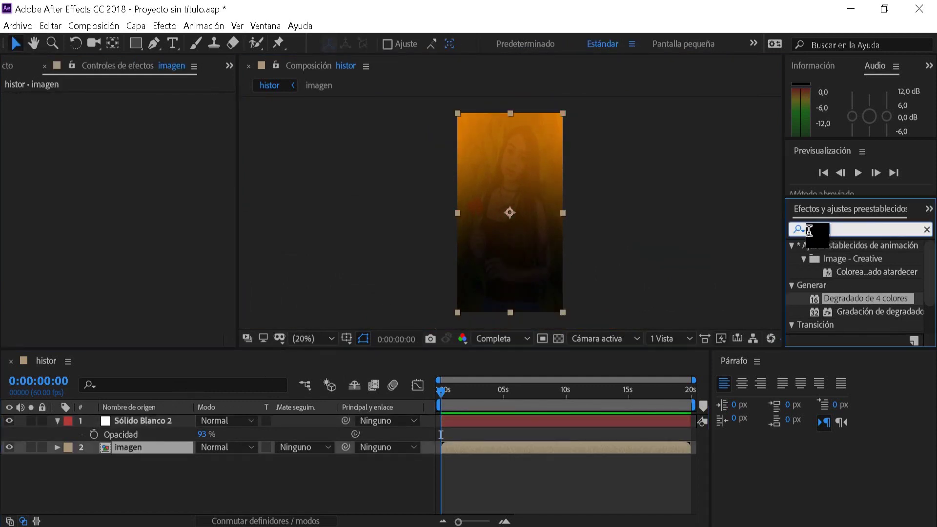
Apply the Teñir and Tono/Saturación effects to the imagen layer
{"action": "type", "text": "teñir"}
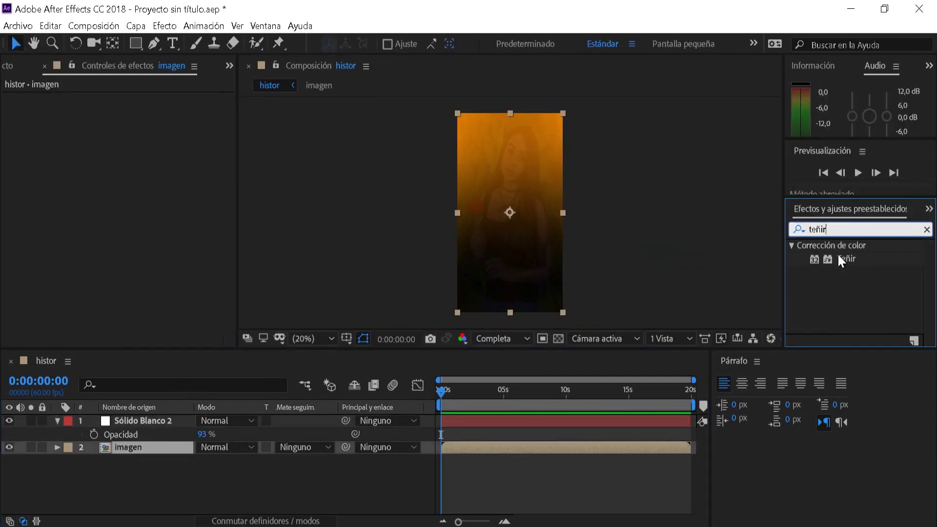
{"action": "mouse_move", "coordinate": [845, 259]}
{"action": "left_mouse_down"}
{"action": "mouse_move", "coordinate": [341, 358]}
{"action": "mouse_move", "coordinate": [135, 445]}
{"action": "left_mouse_up"}
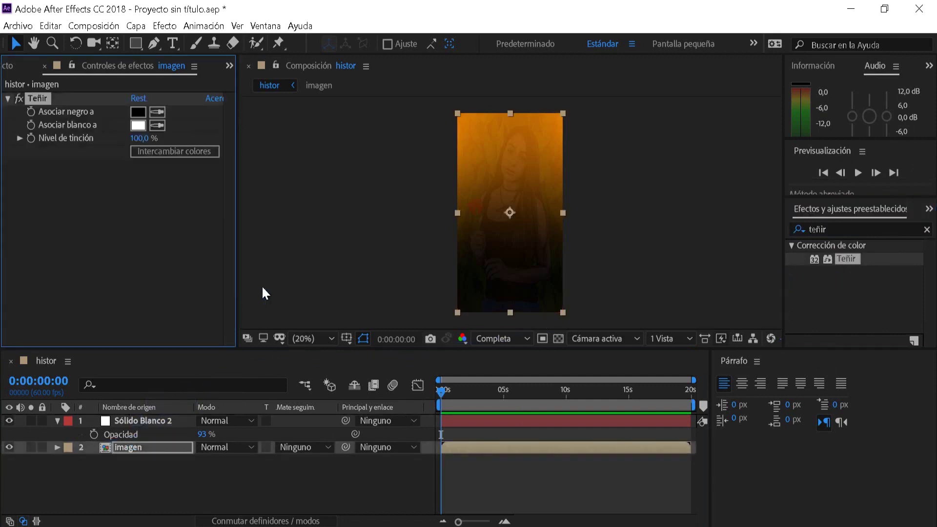
{"action": "left_click", "coordinate": [792, 230]}
{"action": "type", "text": "tono"}
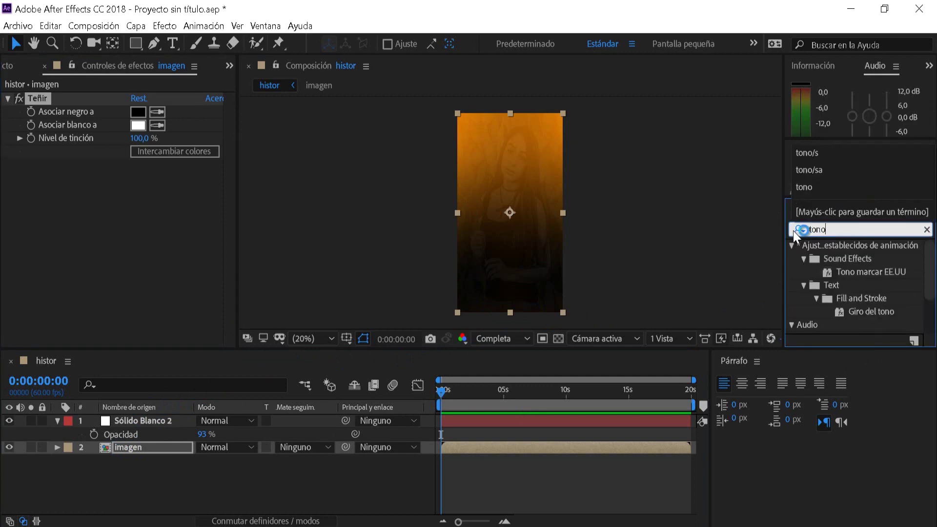
{"action": "type", "text": "/"}
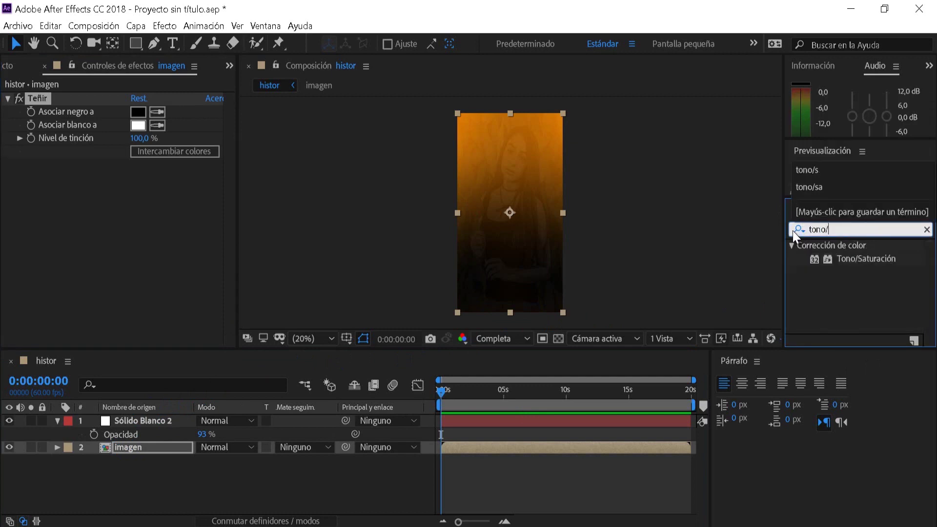
{"action": "left_click_drag", "start_coordinate": [865, 260], "coordinate": [39, 170]}
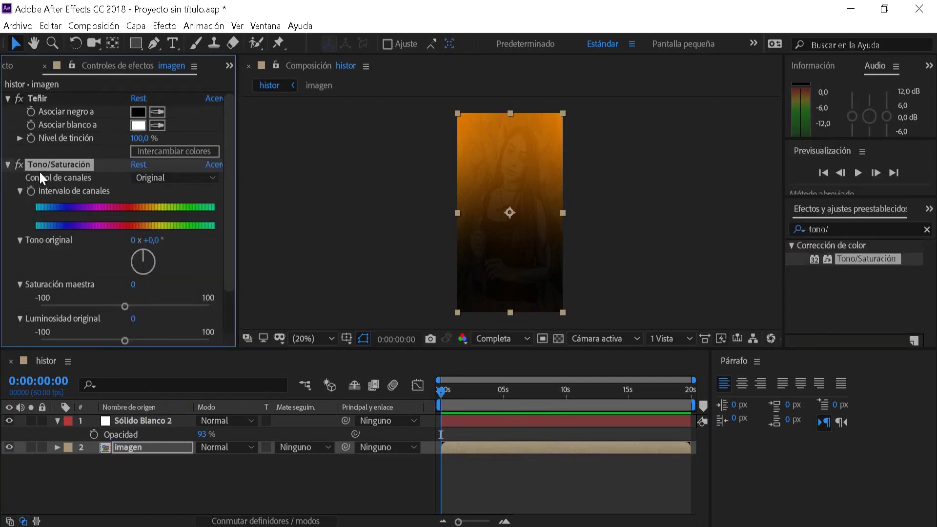
{"action": "left_click", "coordinate": [16, 162]}
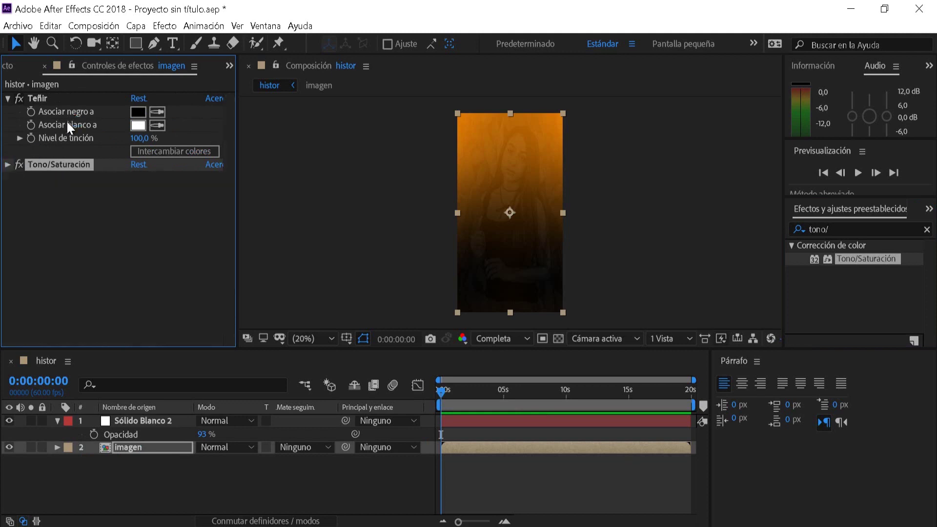
Set Teñir's tint colour to a fully saturated orange
{"action": "left_click", "coordinate": [138, 112]}
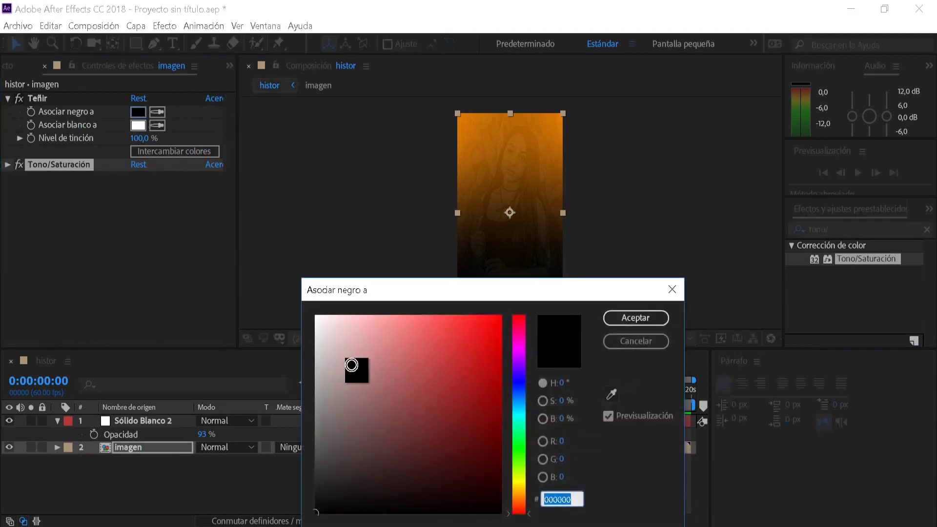
{"action": "left_click", "coordinate": [522, 493]}
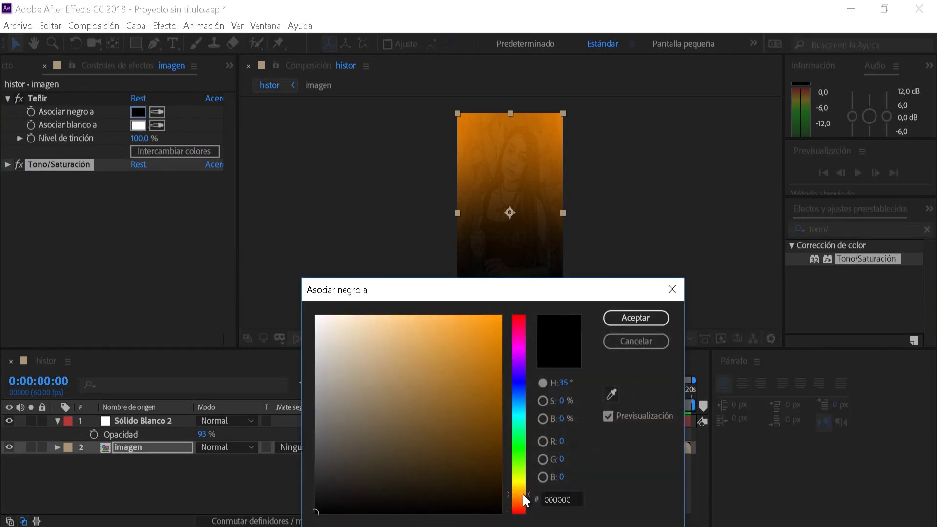
{"action": "left_click_drag", "start_coordinate": [470, 470], "coordinate": [538, 245]}
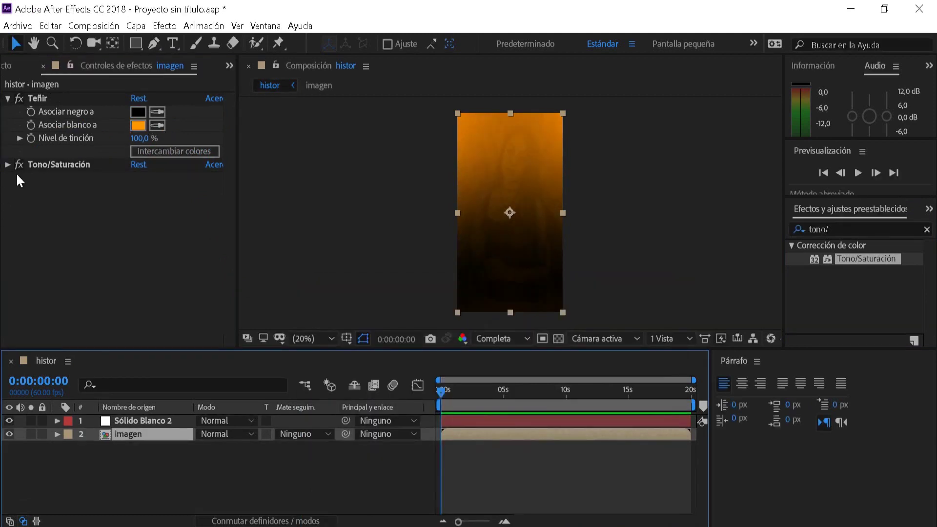
Set Tono/Saturación master saturation to -74 on the photo
{"action": "left_click", "coordinate": [8, 165]}
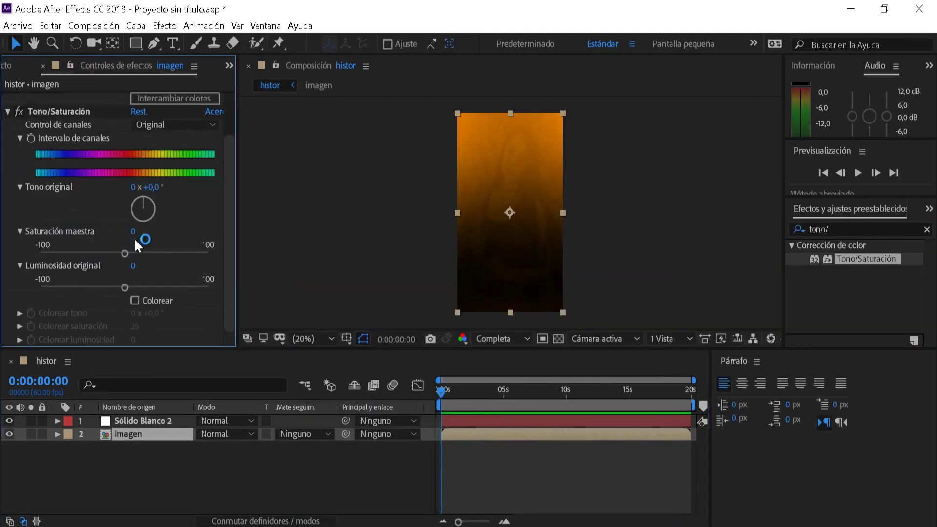
{"action": "left_click_drag", "start_coordinate": [137, 233], "coordinate": [86, 238]}
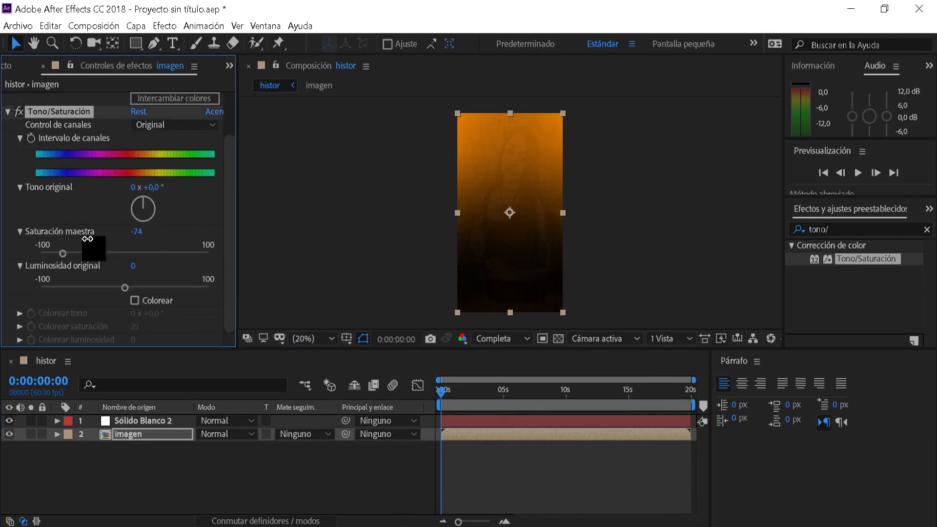
{"action": "left_click", "coordinate": [126, 421]}
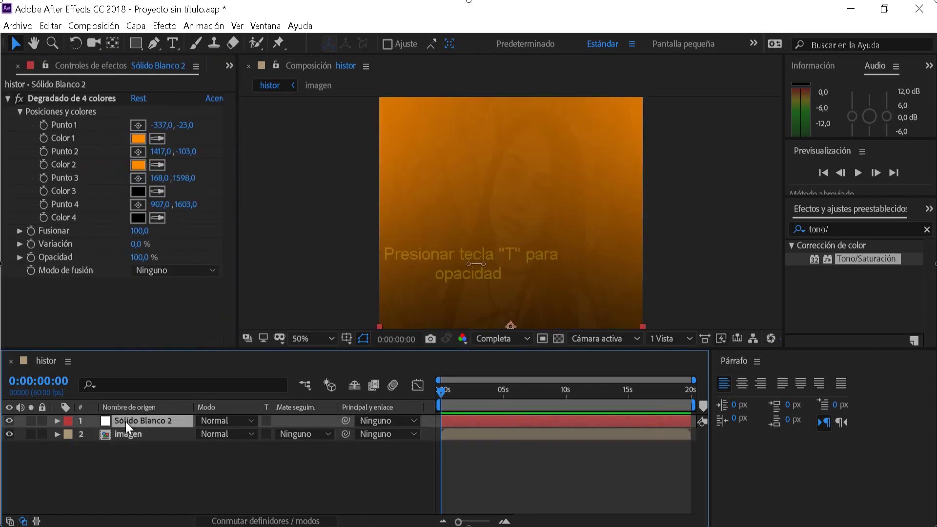
Set Sólido Blanco 2 to 80% opacity and refit the composition view
{"action": "key", "text": "t"}
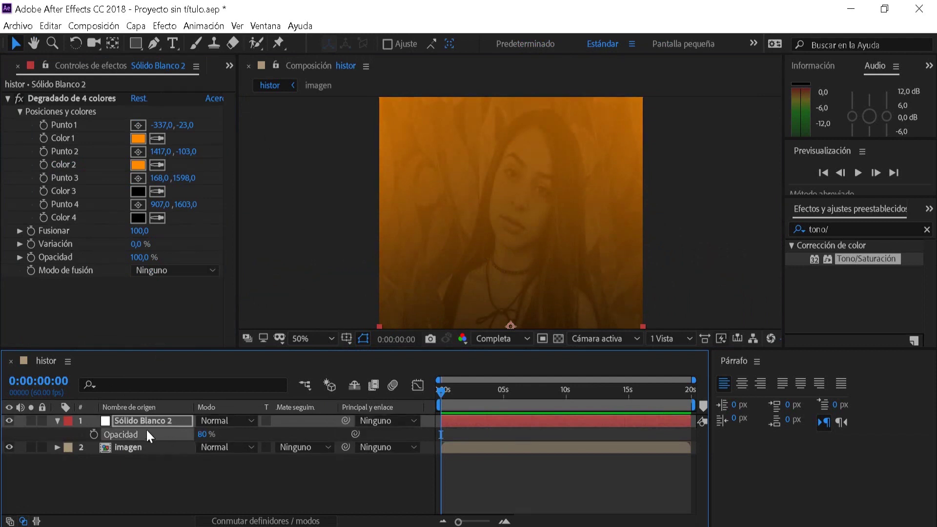
{"action": "left_click", "coordinate": [57, 421]}
{"action": "key", "text": "comma"}
{"action": "key", "text": "comma"}
{"action": "key", "text": "comma"}
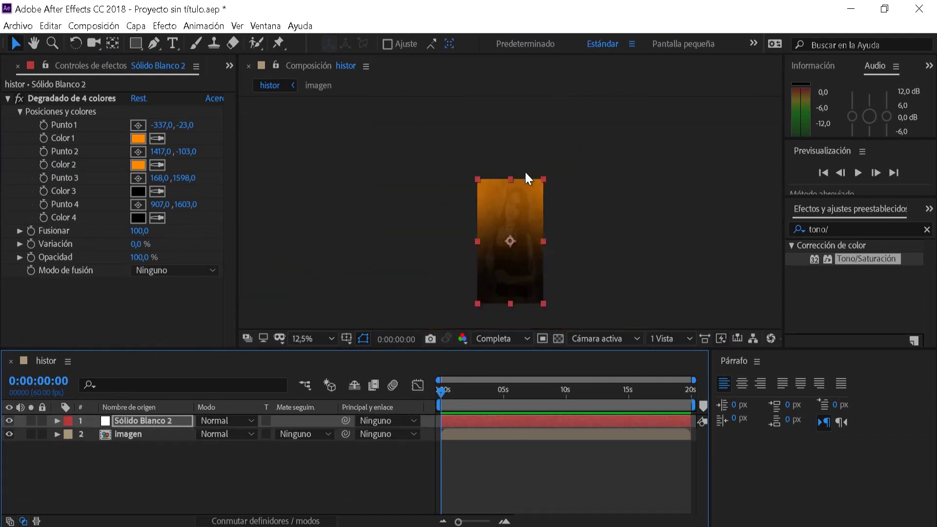
{"action": "key", "text": "period"}
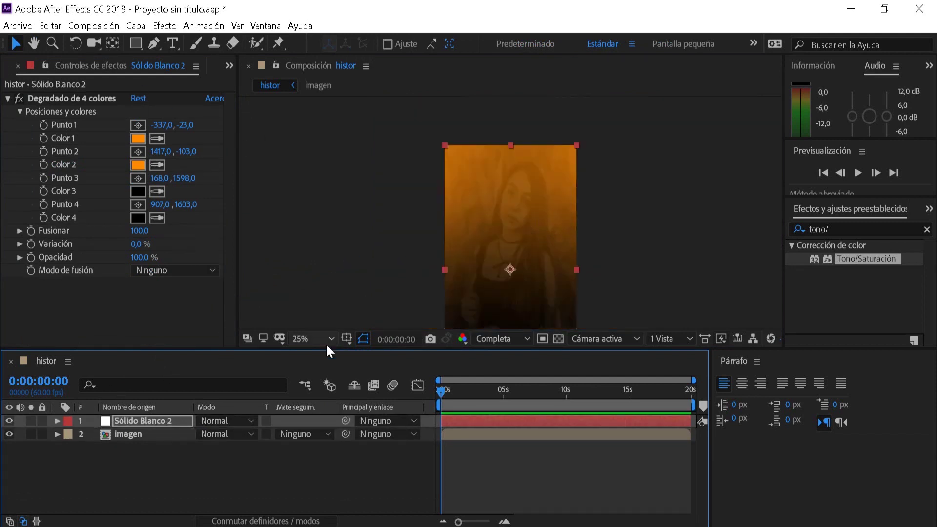
{"action": "left_click", "coordinate": [326, 343]}
{"action": "left_click", "coordinate": [352, 127]}
{"action": "left_click", "coordinate": [8, 98]}
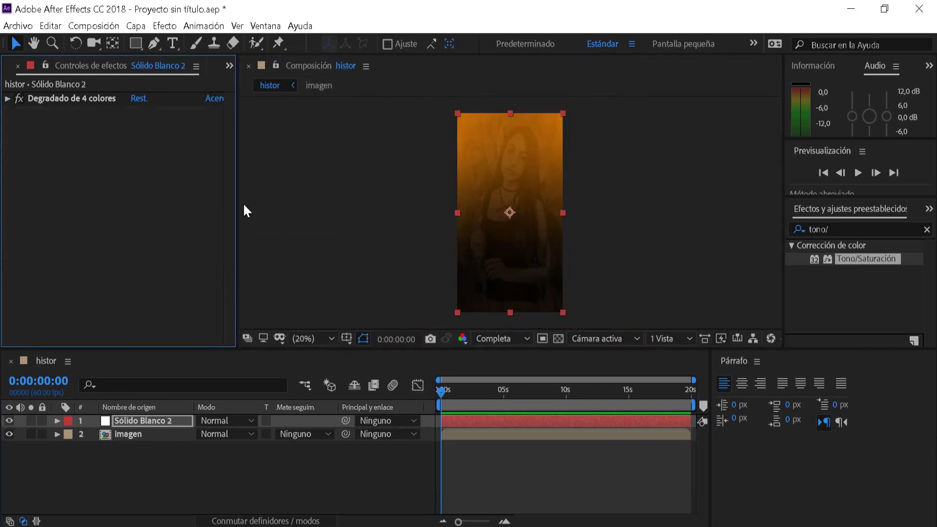
Add the WAV song to histor as layer 3, then bring up the Nuevo layer submenu
{"action": "left_click", "coordinate": [230, 65]}
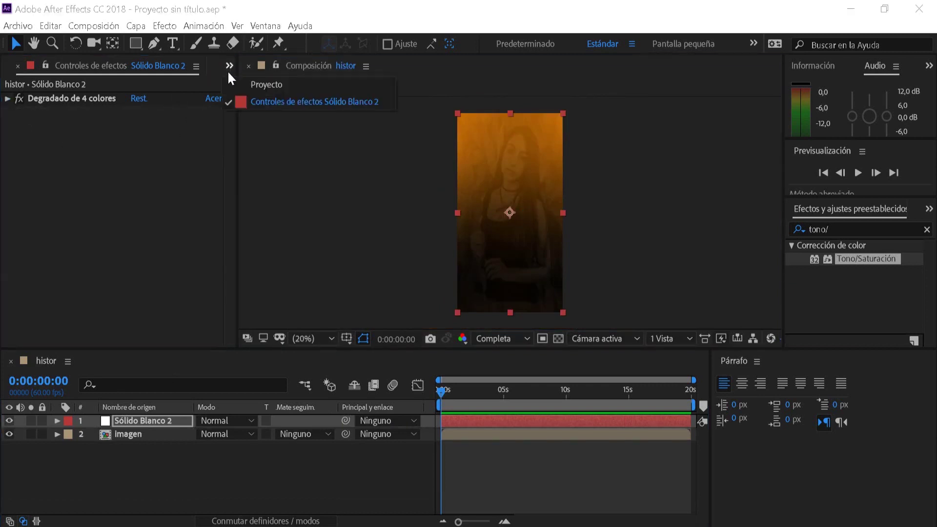
{"action": "left_click", "coordinate": [249, 85]}
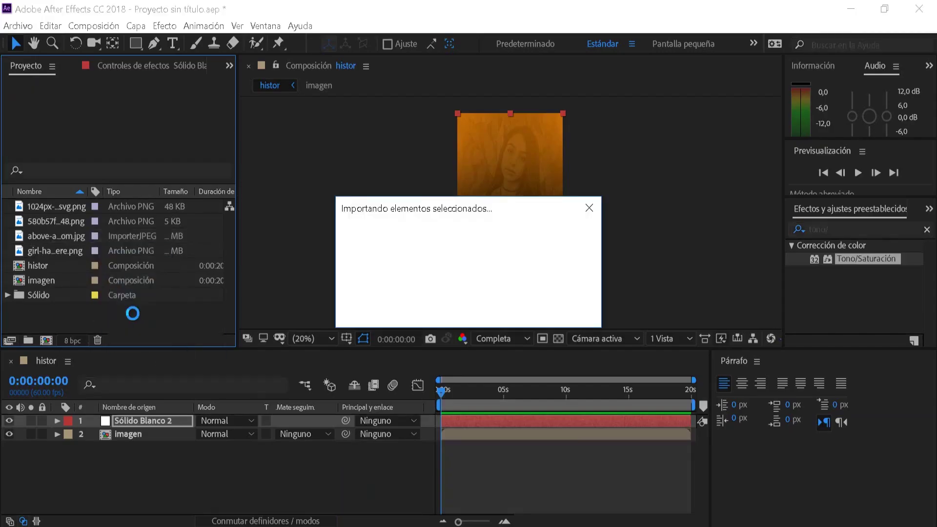
{"action": "left_click_drag", "start_coordinate": [81, 294], "coordinate": [113, 445]}
{"action": "right_click", "coordinate": [170, 483]}
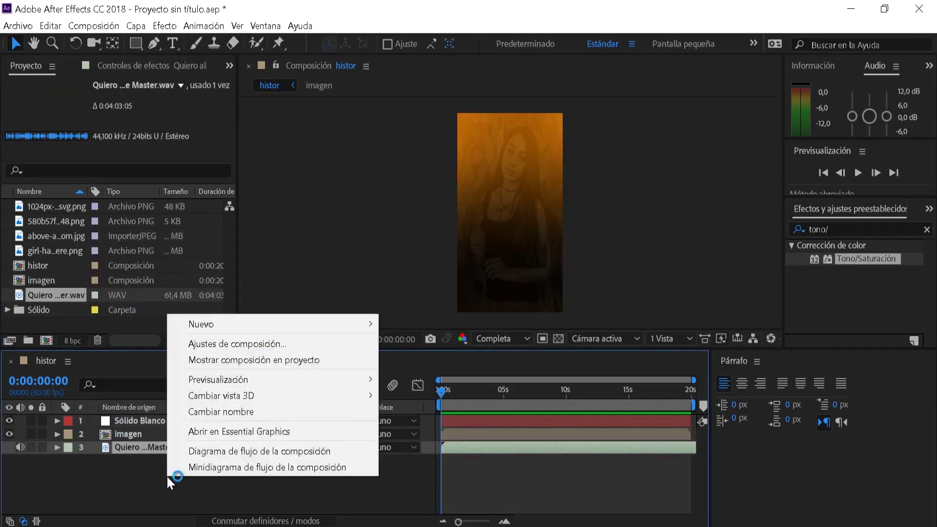
{"action": "mouse_move", "coordinate": [221, 325]}
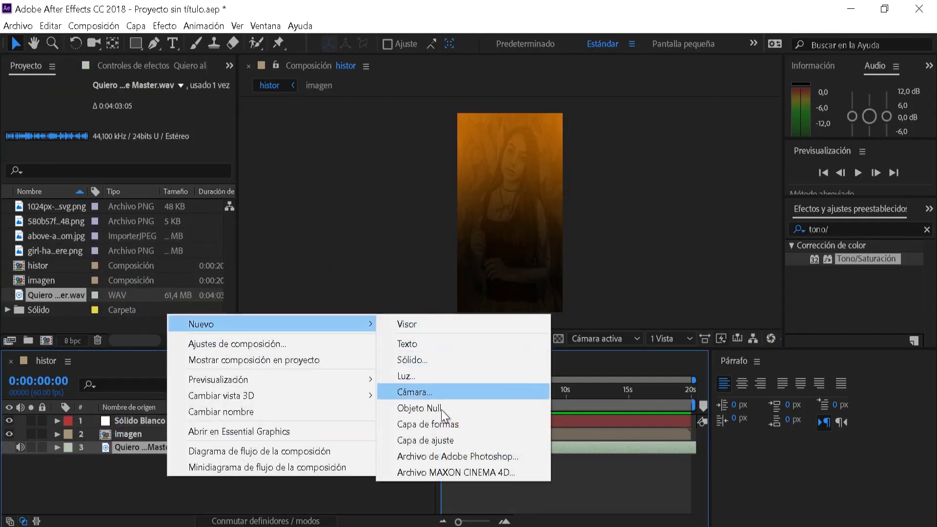
Add a full-size white solid, move it to the top of the layers and hide Sólido Blanco 2
{"action": "left_click", "coordinate": [418, 358]}
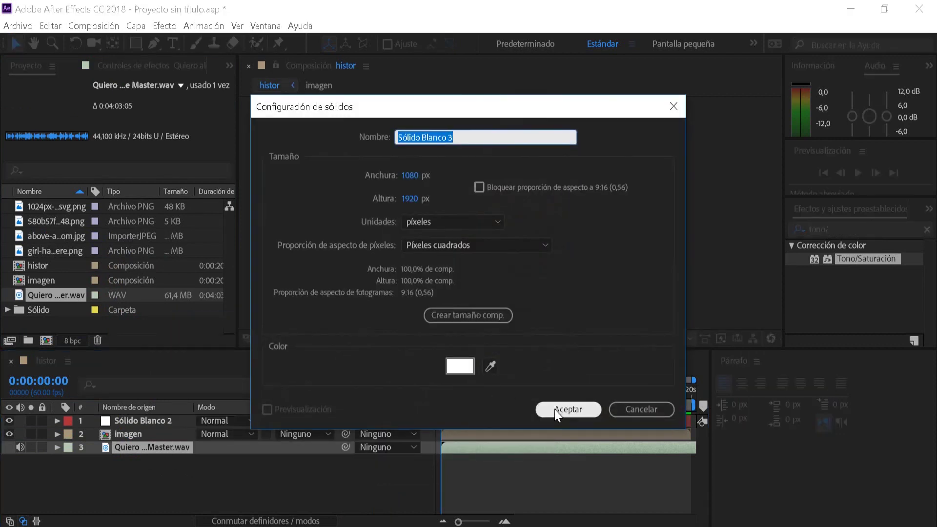
{"action": "left_click", "coordinate": [554, 408]}
{"action": "left_click_drag", "start_coordinate": [163, 444], "coordinate": [154, 415]}
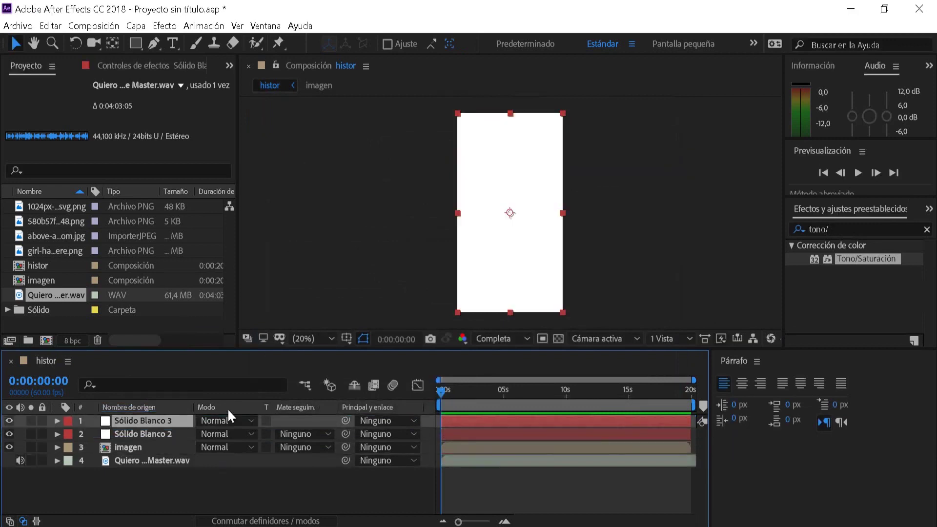
{"action": "left_click", "coordinate": [8, 421], "text": "alt"}
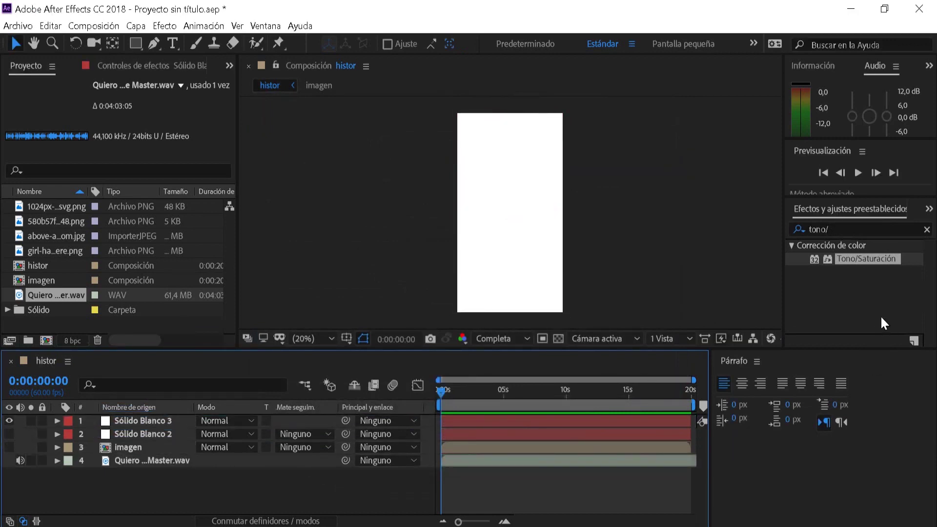
Search 'espe' in Effects and apply Espectro de audio to the new solid
{"action": "left_click", "coordinate": [851, 229]}
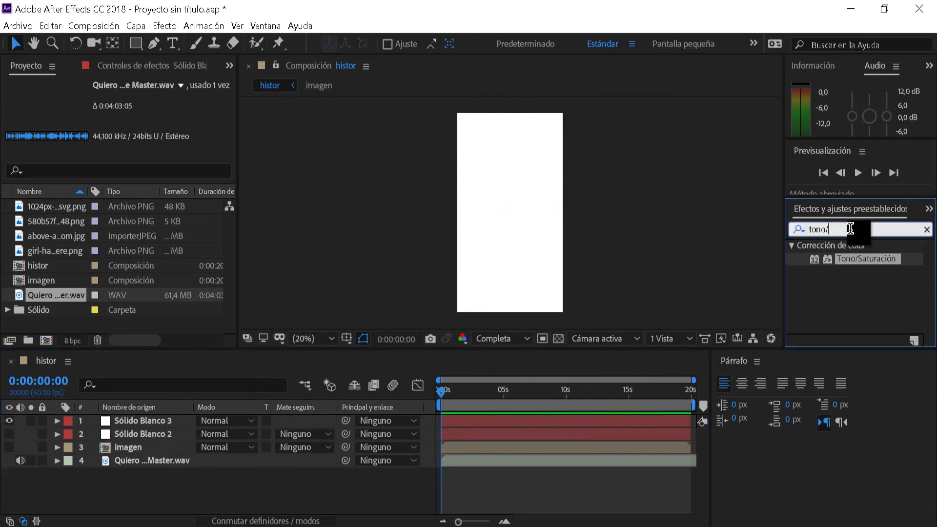
{"action": "type", "text": "e"}
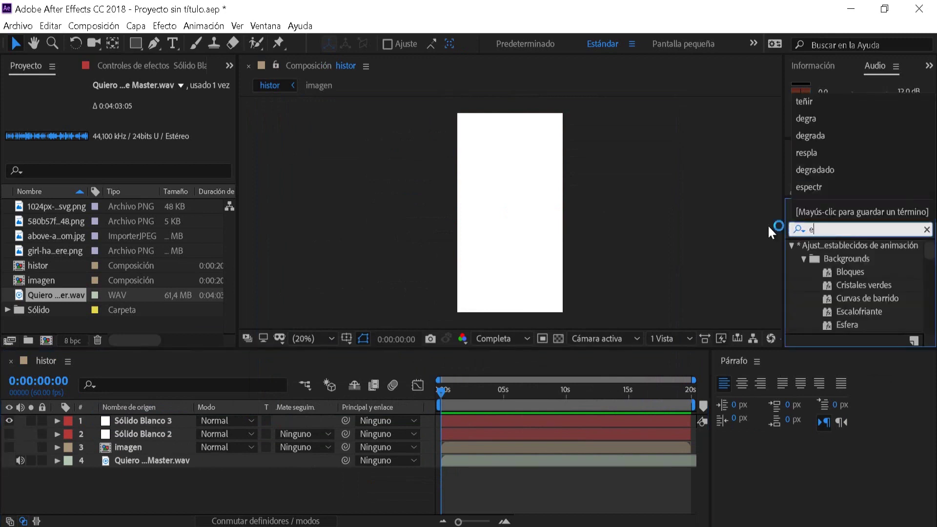
{"action": "type", "text": "spe"}
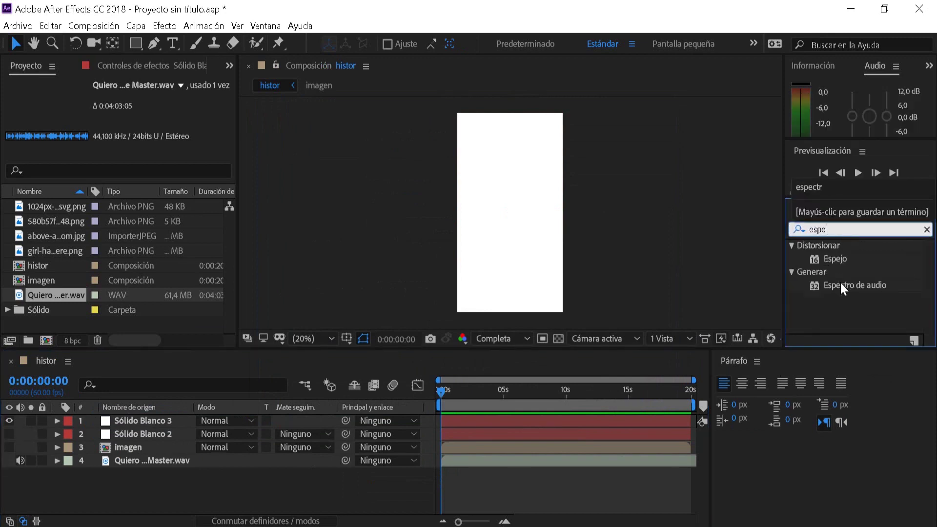
{"action": "left_click_drag", "start_coordinate": [840, 284], "coordinate": [136, 417]}
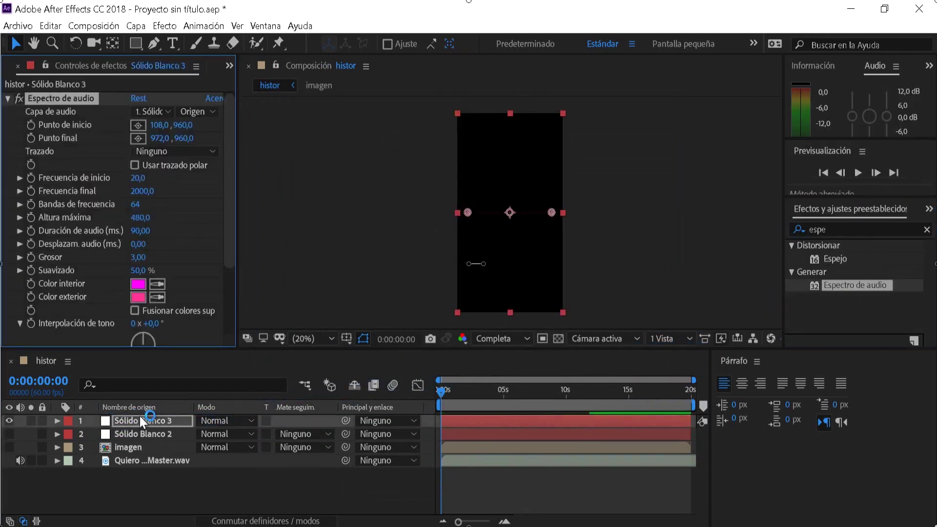
Rename the new solid layer to 'spectro'
{"action": "right_click", "coordinate": [140, 415]}
{"action": "left_click", "coordinate": [174, 407]}
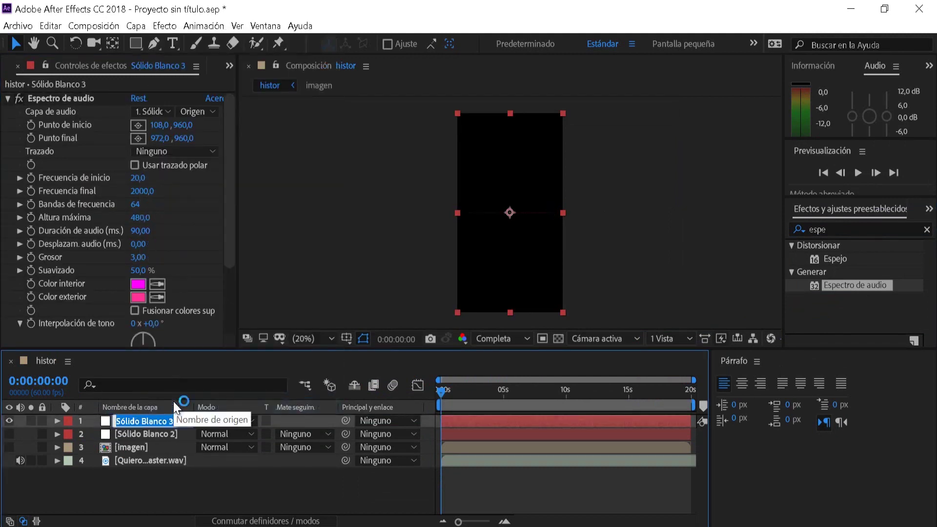
{"action": "type", "text": "spectro"}
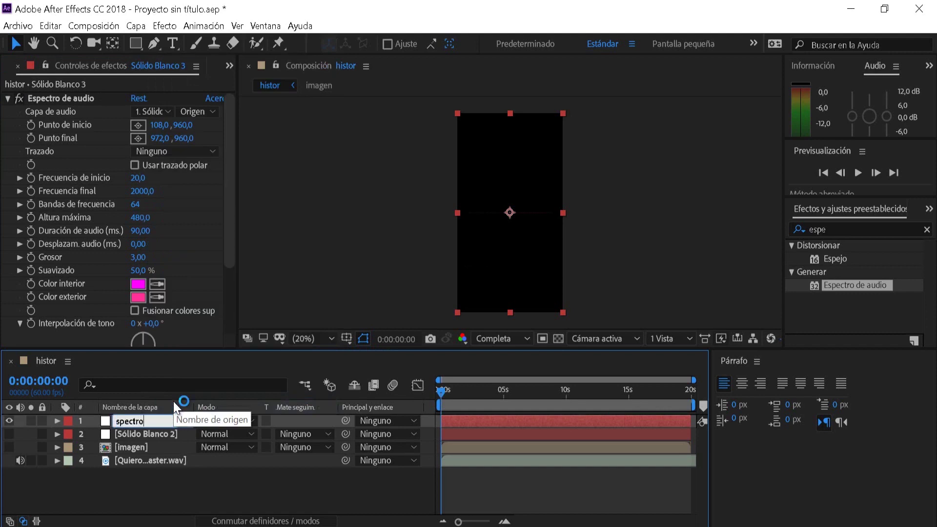
{"action": "left_click", "coordinate": [156, 485]}
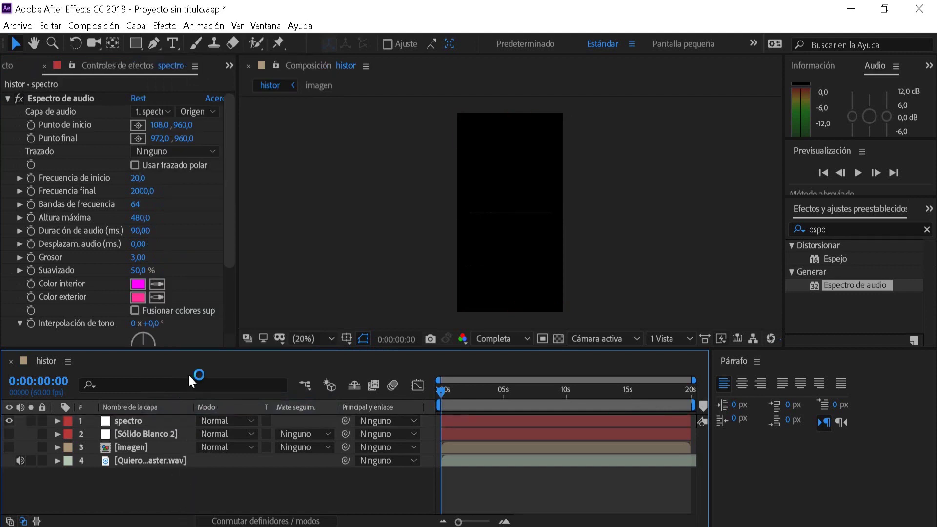
Set the spectrum's Capa de audio to the WAV music layer and zoom the viewer to 200%
{"action": "left_click", "coordinate": [165, 112]}
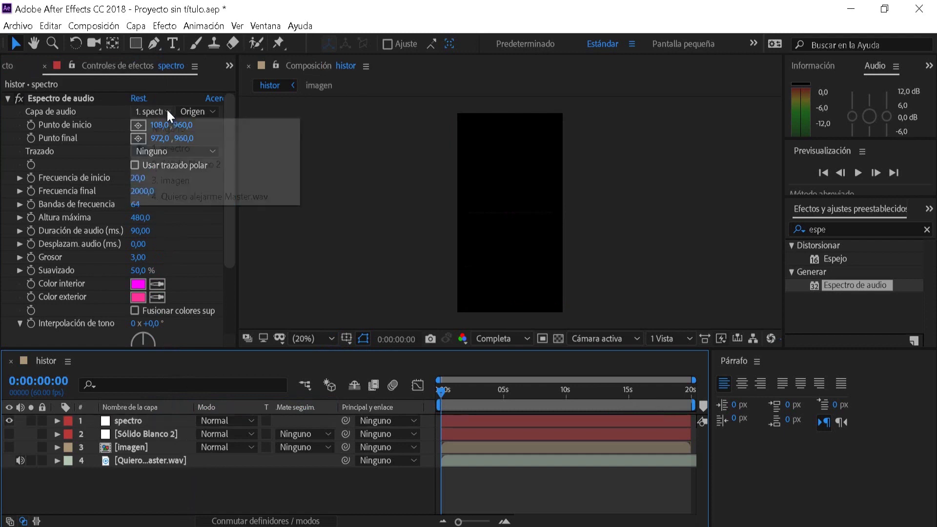
{"action": "left_click", "coordinate": [166, 197]}
{"action": "key", "text": "slash"}
{"action": "key", "text": "period"}
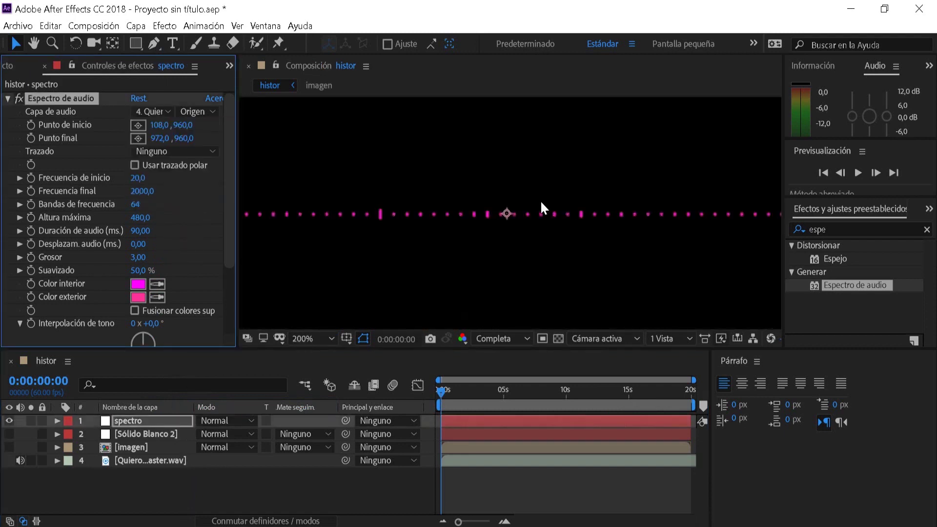
Preview the spectrum playback, return to the start and fit the composition in the viewer
{"action": "mouse_move", "coordinate": [443, 395]}
{"action": "left_mouse_down"}
{"action": "mouse_move", "coordinate": [479, 396]}
{"action": "mouse_move", "coordinate": [440, 396]}
{"action": "left_mouse_up"}
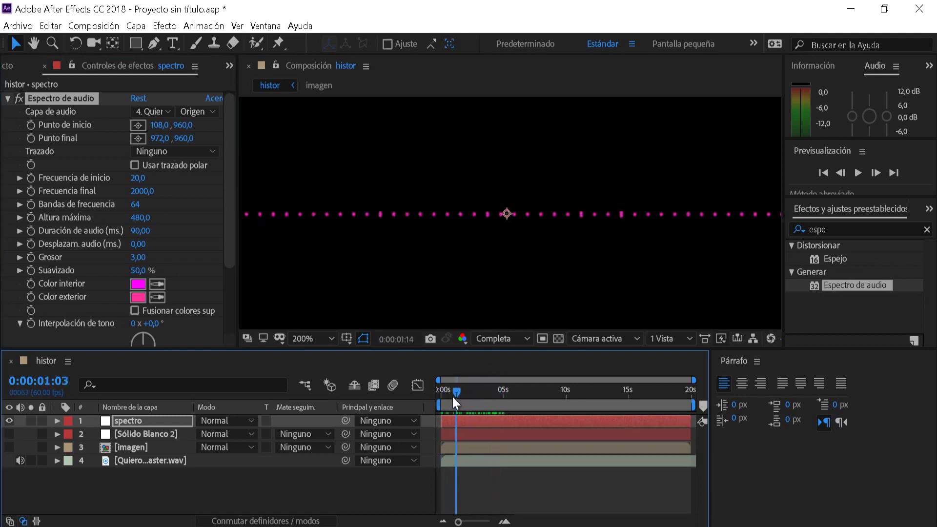
{"action": "left_click", "coordinate": [871, 174]}
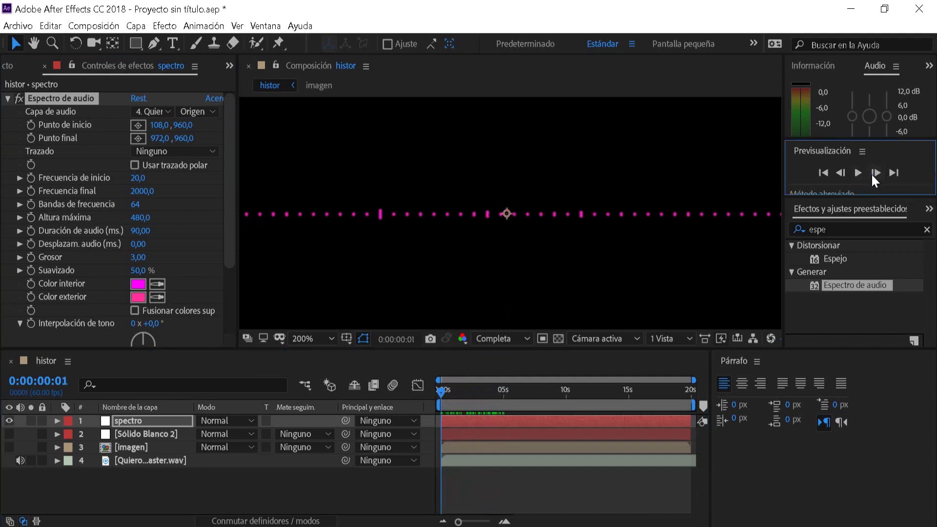
{"action": "left_click", "coordinate": [860, 175]}
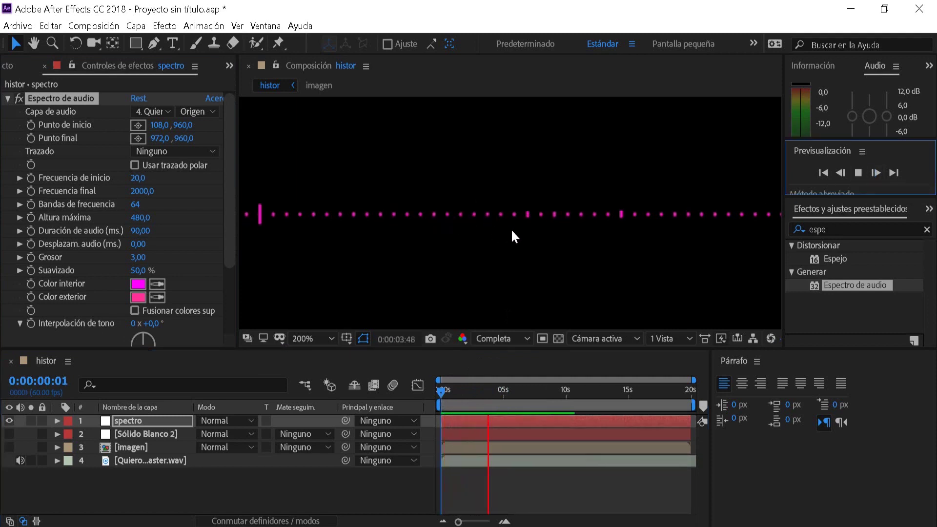
{"action": "left_click", "coordinate": [857, 173]}
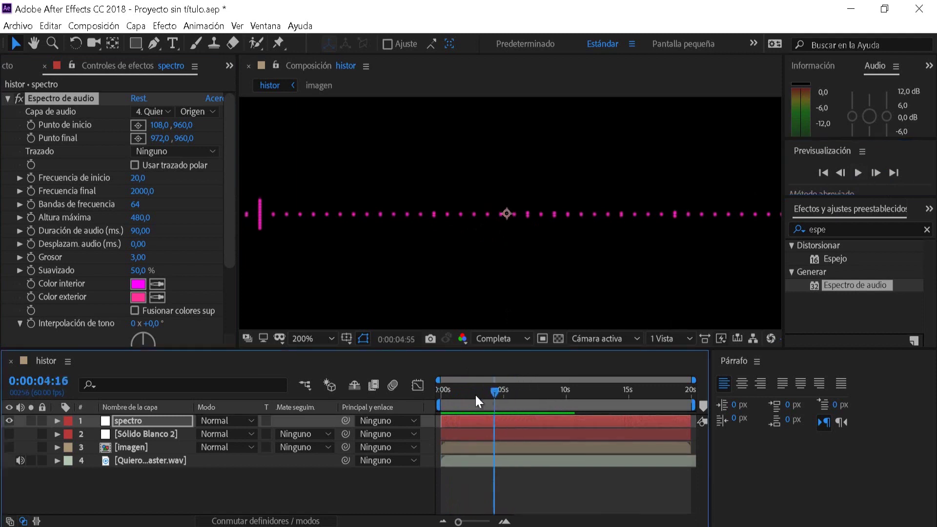
{"action": "left_click_drag", "start_coordinate": [519, 390], "coordinate": [436, 394]}
{"action": "left_click", "coordinate": [335, 60]}
{"action": "key", "text": "shift+slash"}
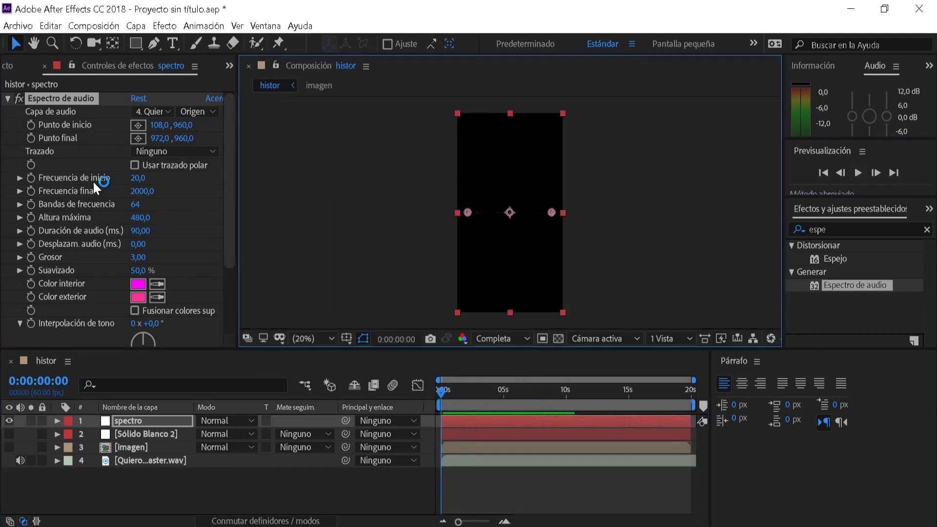
Set the spectrum's Altura máxima to 700 and Grosor to 10
{"action": "left_click", "coordinate": [141, 217]}
{"action": "type", "text": "700"}
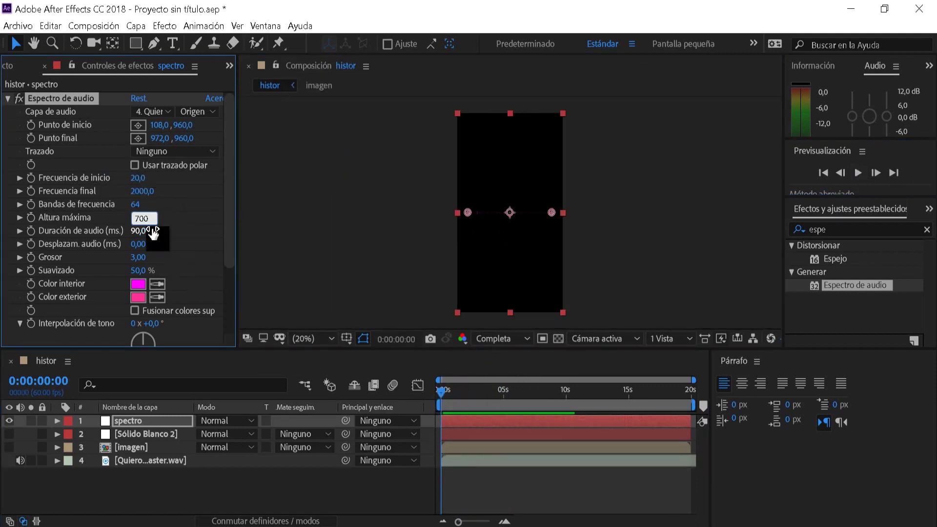
{"action": "left_click", "coordinate": [139, 257]}
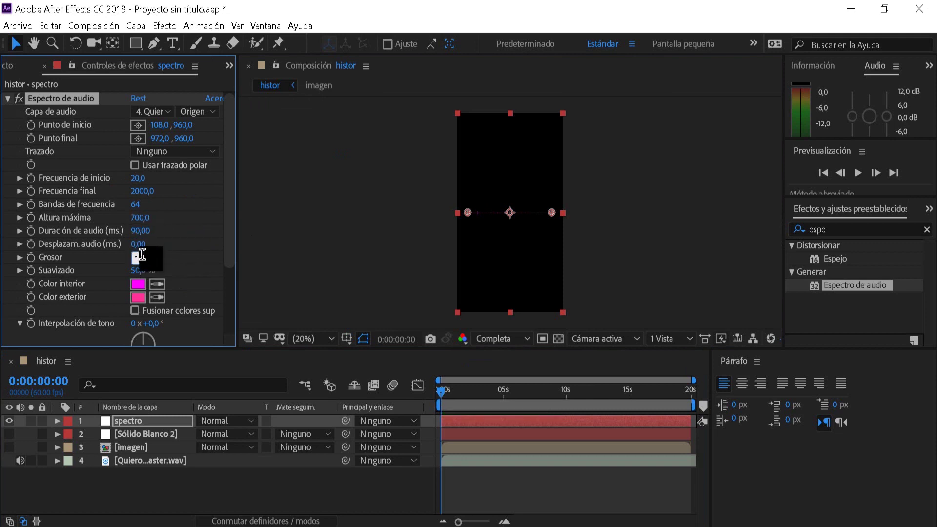
{"action": "type", "text": "10"}
{"action": "key", "text": "Return"}
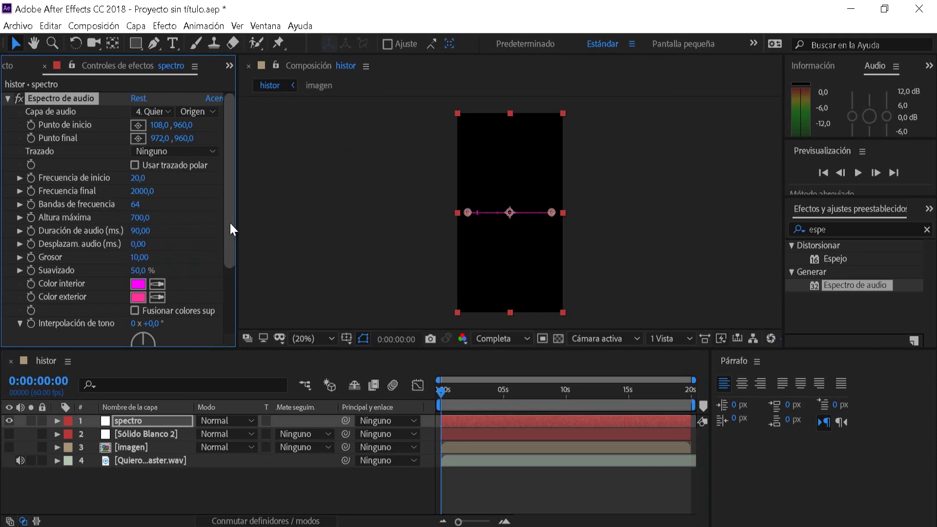
Set Opciones de visualiz. de lados to Lado B so only side B shows
{"action": "left_click_drag", "start_coordinate": [230, 224], "coordinate": [230, 288]}
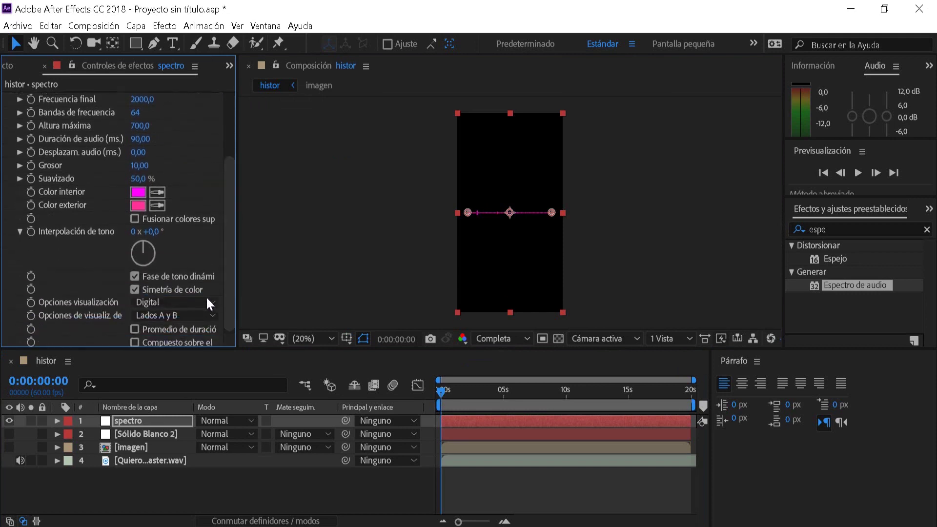
{"action": "left_click", "coordinate": [183, 315]}
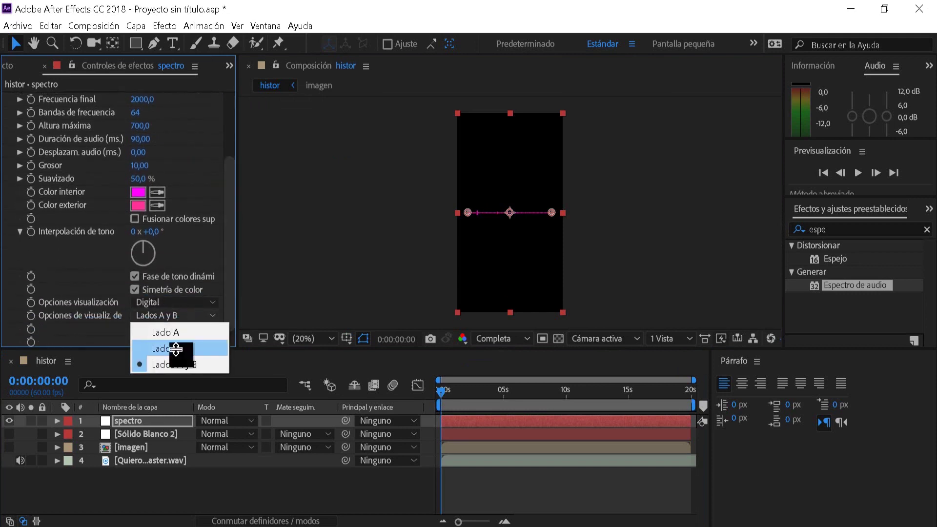
{"action": "left_click", "coordinate": [174, 349]}
{"action": "scroll", "coordinate": [221, 133], "scroll_direction": "up", "scroll_amount": 4}
{"action": "left_click", "coordinate": [136, 43]}
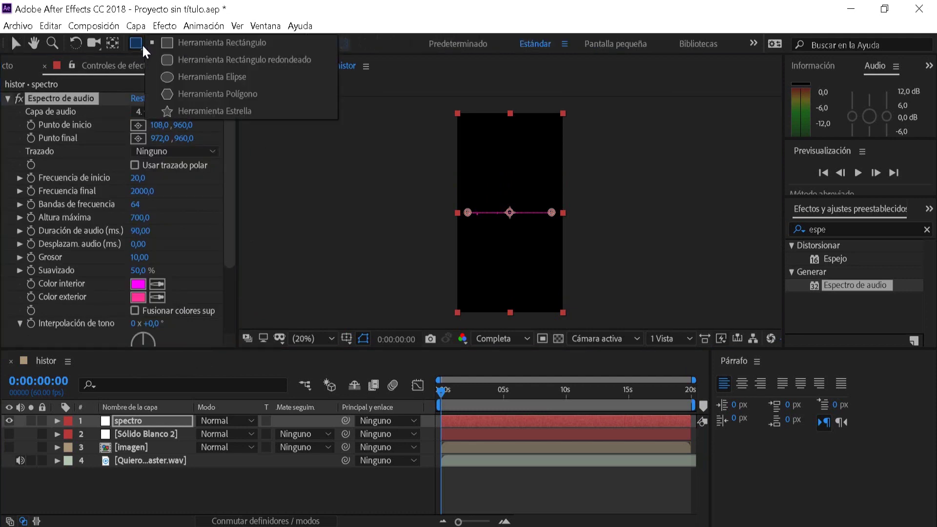
Draw a Shift-constrained circular mask at the centre of the spectro layer with the Ellipse tool
{"action": "left_click", "coordinate": [201, 76]}
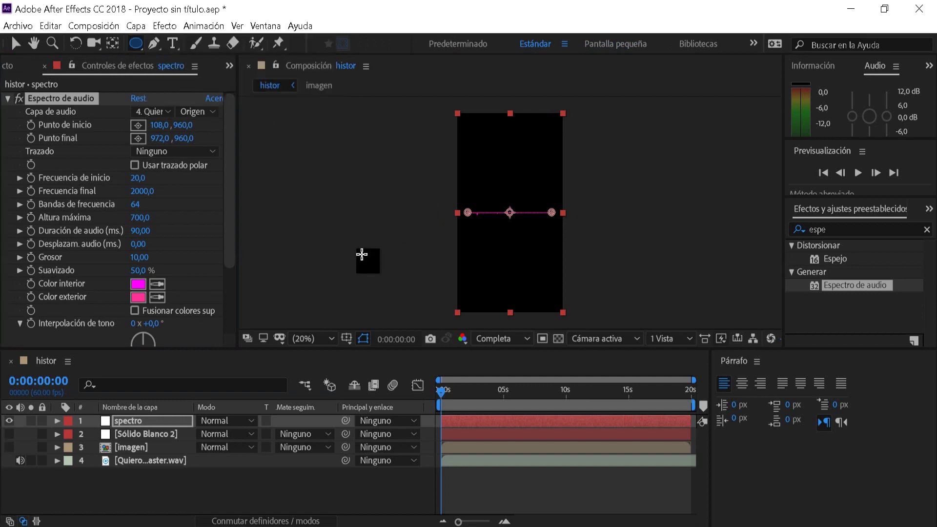
{"action": "key", "text": "period"}
{"action": "key", "text": "period"}
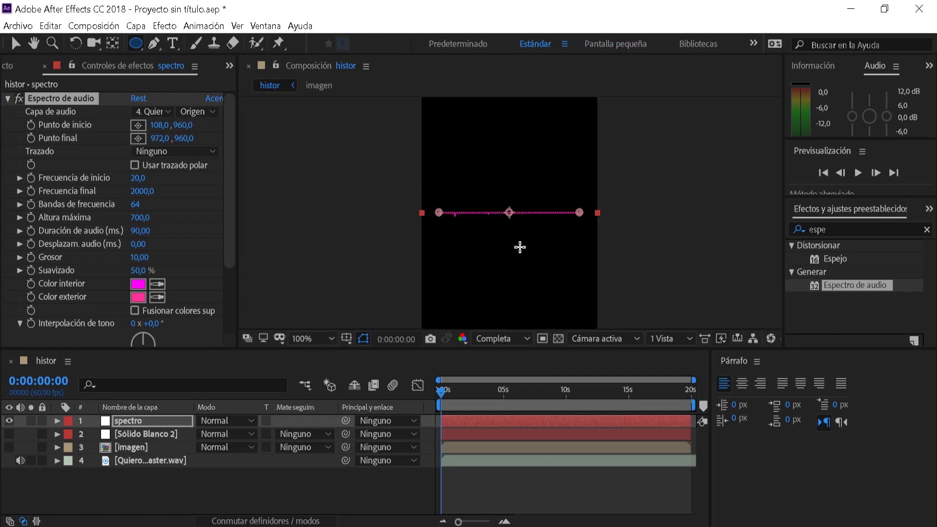
{"action": "key", "text": "period"}
{"action": "key", "text": "comma"}
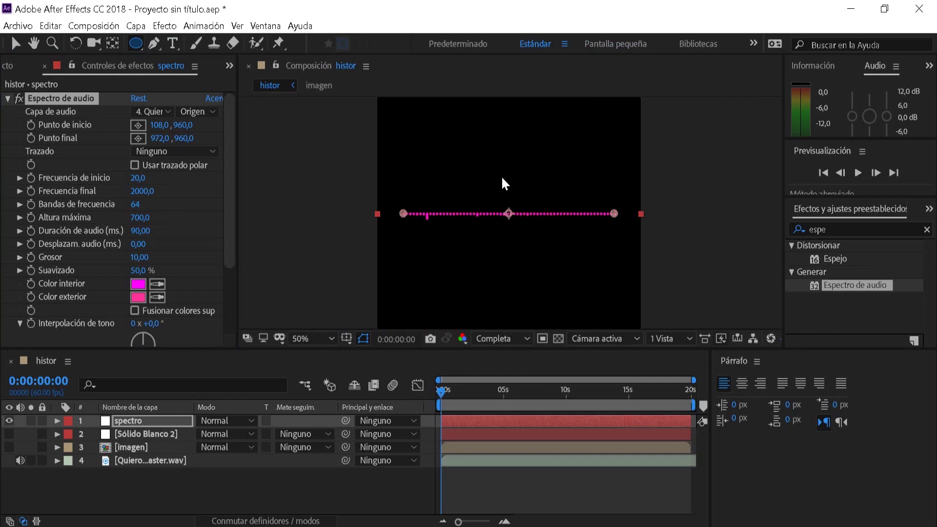
{"action": "key", "text": "shift"}
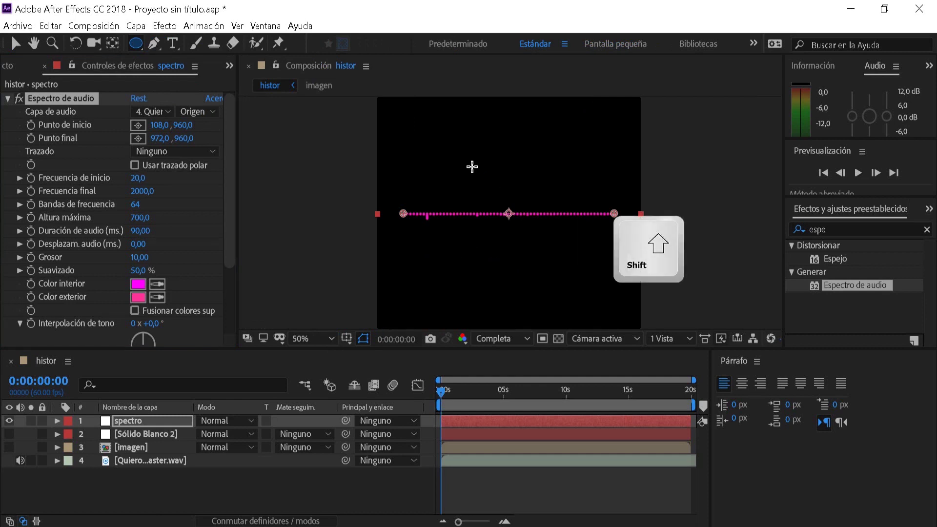
{"action": "left_click_drag", "start_coordinate": [475, 169], "coordinate": [567, 249]}
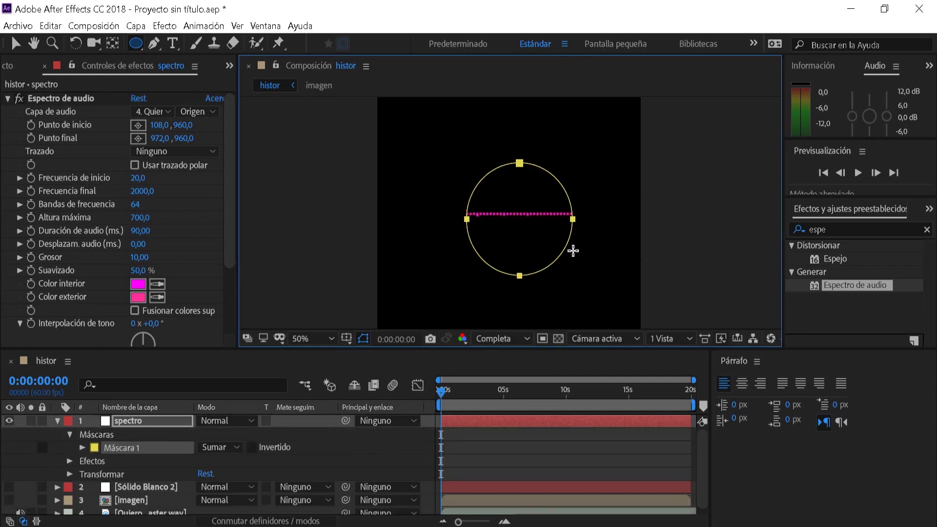
{"action": "key", "text": "comma"}
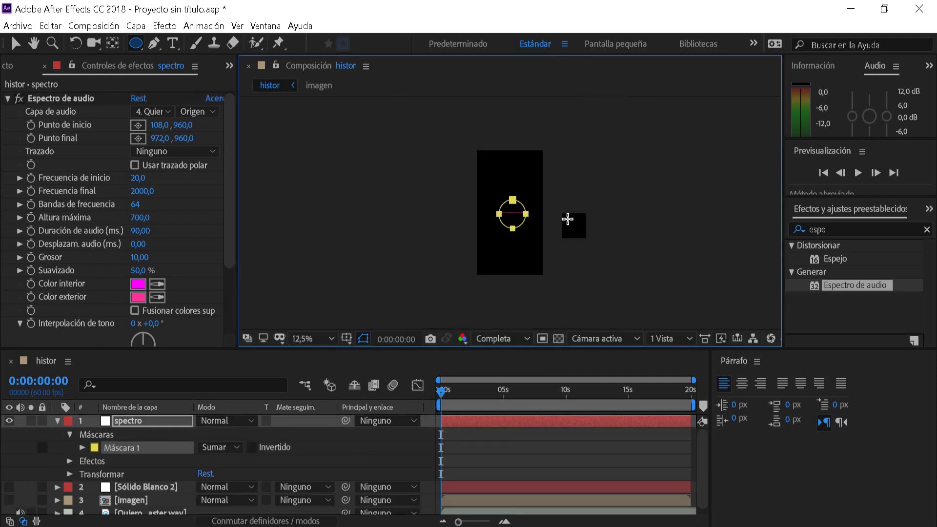
Undo that mask and redraw a circular mask on the spectro layer
{"action": "key", "text": "ctrl+z"}
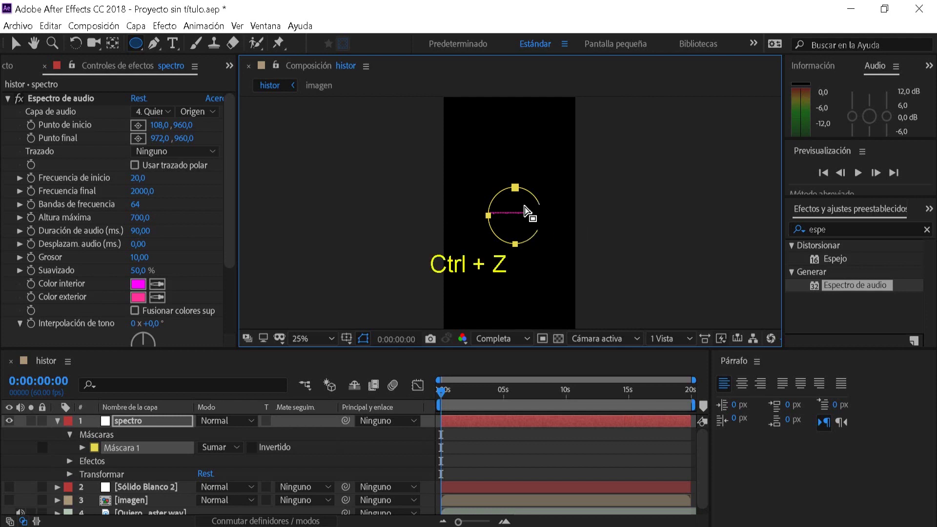
{"action": "key", "text": "ctrl+z"}
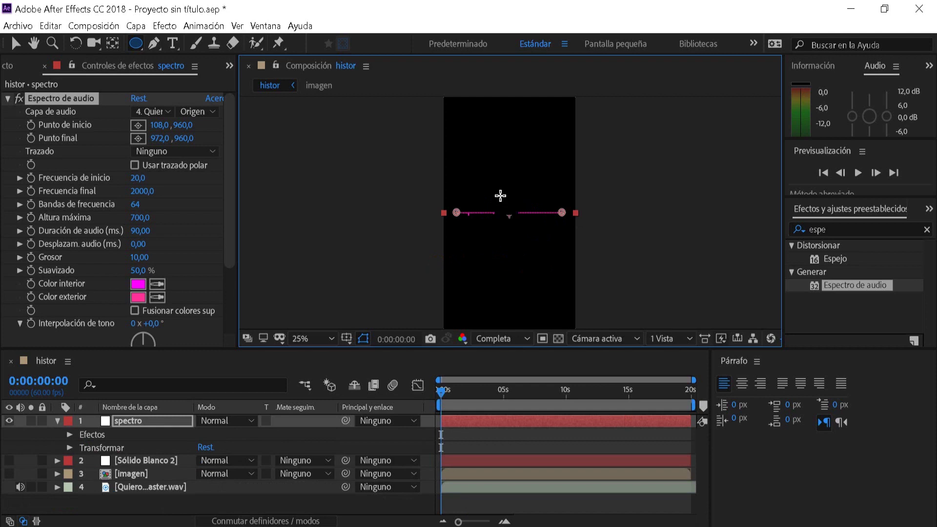
{"action": "left_click_drag", "start_coordinate": [477, 175], "coordinate": [544, 243]}
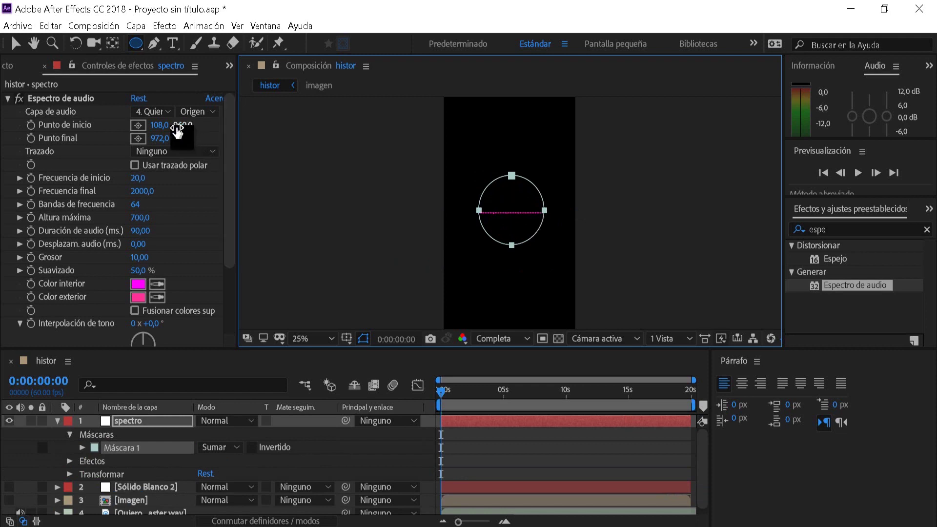
Set the spectrum's Trazado to Máscara 1 and move the time to about six seconds
{"action": "left_click", "coordinate": [165, 151]}
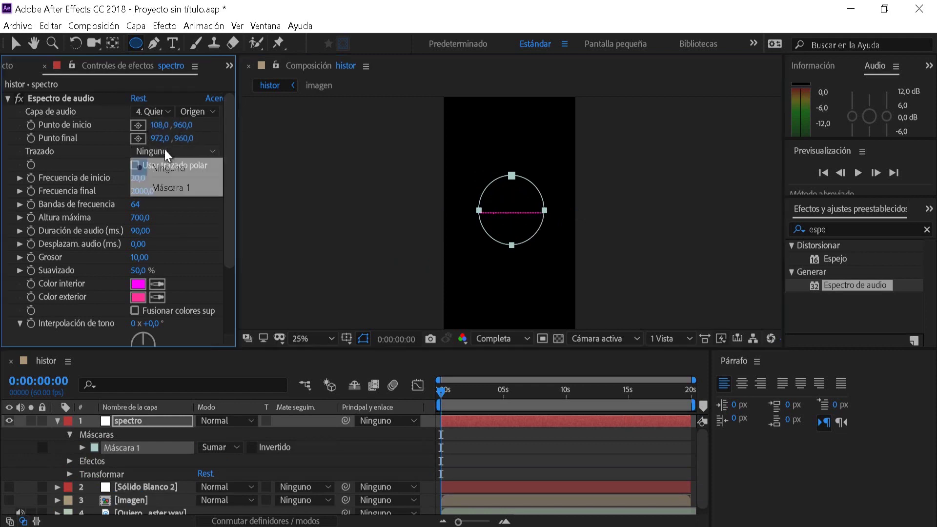
{"action": "left_click", "coordinate": [168, 186]}
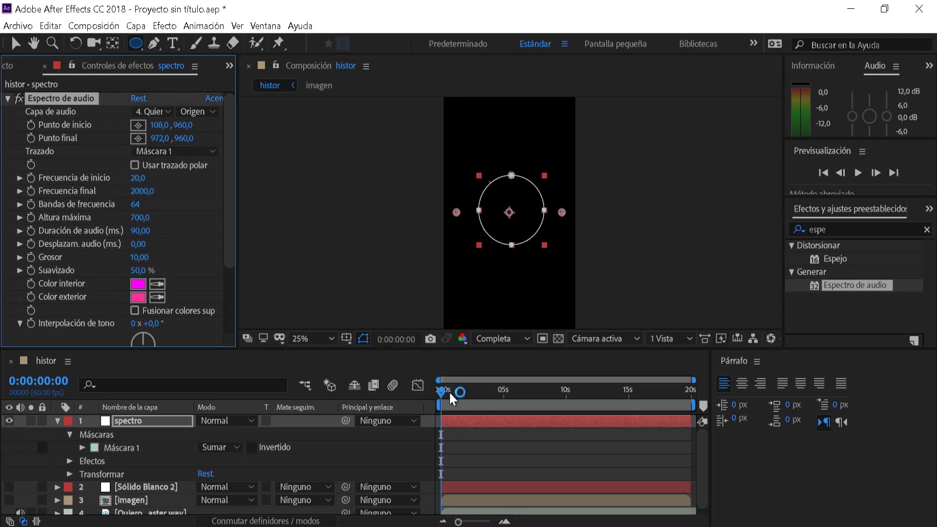
{"action": "left_click", "coordinate": [165, 487]}
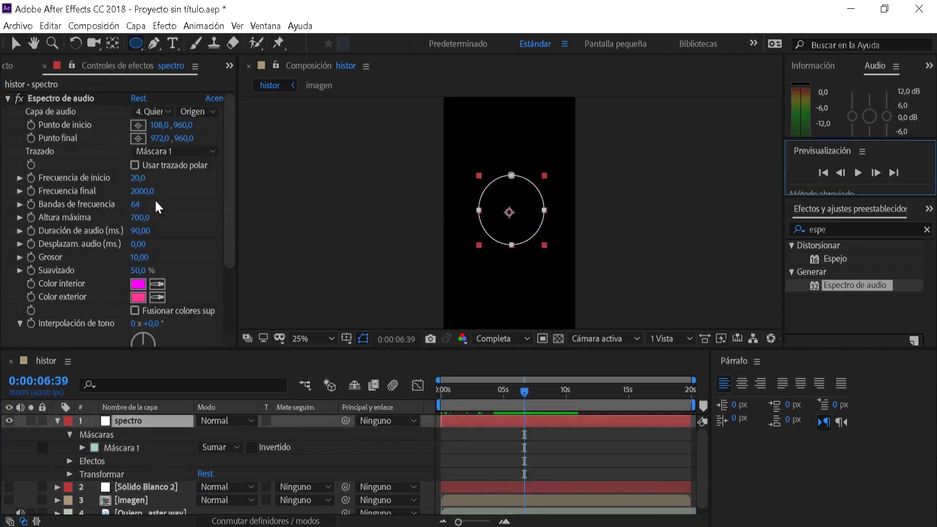
Feather Máscara 1 by 143 px, check the ring, then collapse the mask properties
{"action": "left_click", "coordinate": [82, 447]}
{"action": "scroll", "coordinate": [117, 446], "scroll_direction": "down", "scroll_amount": 3}
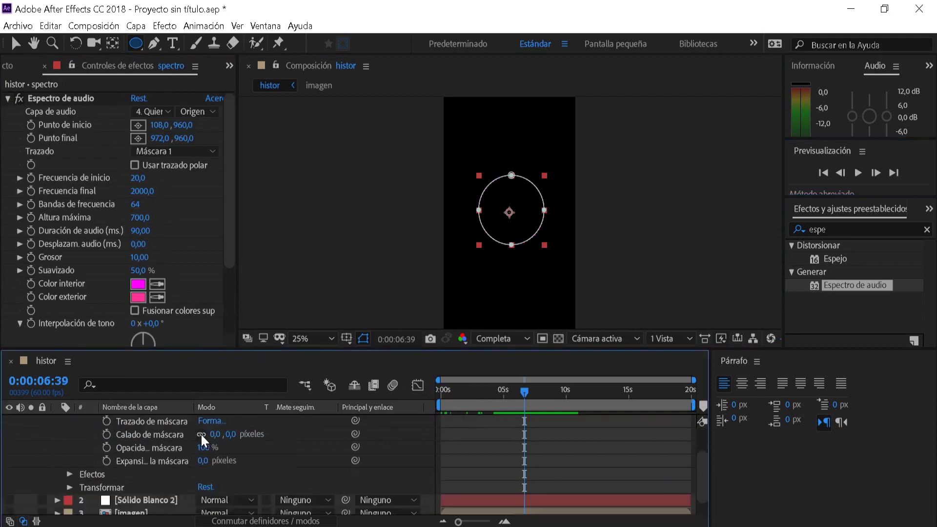
{"action": "left_click_drag", "start_coordinate": [218, 436], "coordinate": [356, 441]}
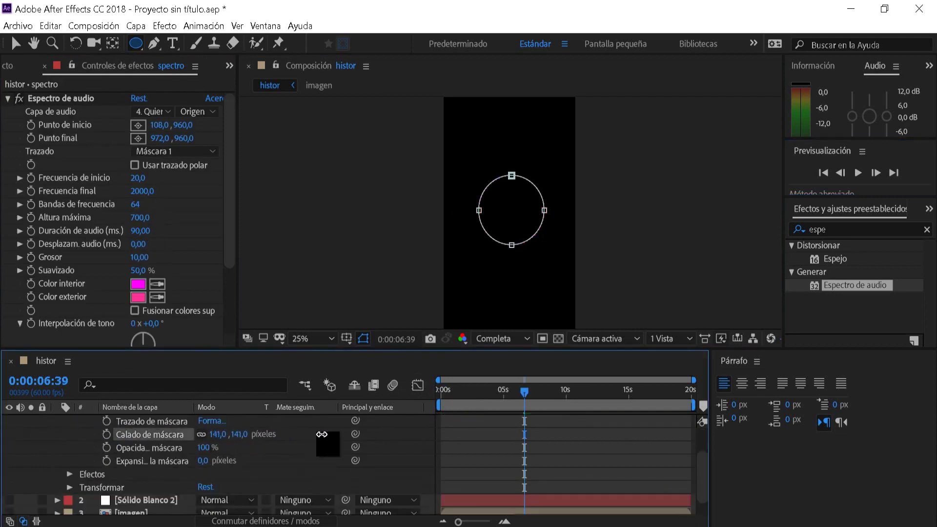
{"action": "left_click_drag", "start_coordinate": [526, 392], "coordinate": [510, 400]}
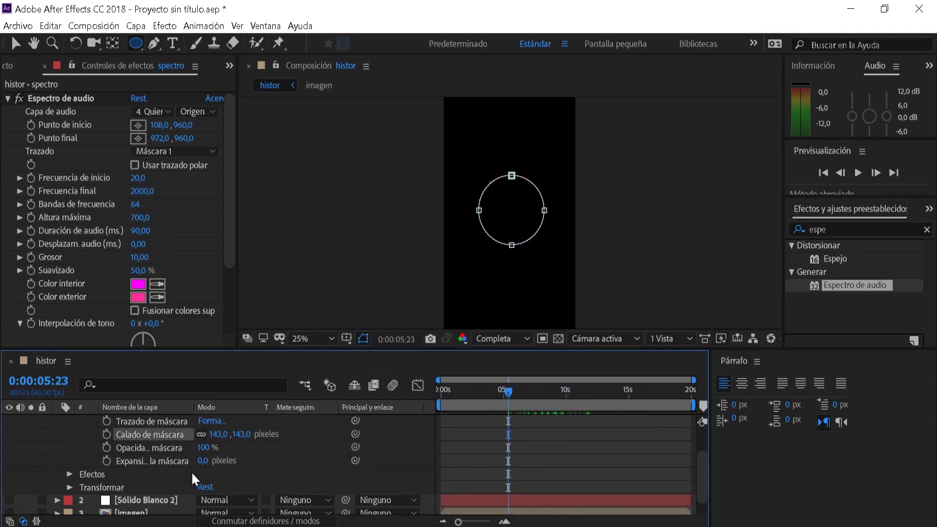
{"action": "scroll", "coordinate": [191, 471], "scroll_direction": "up", "scroll_amount": 3}
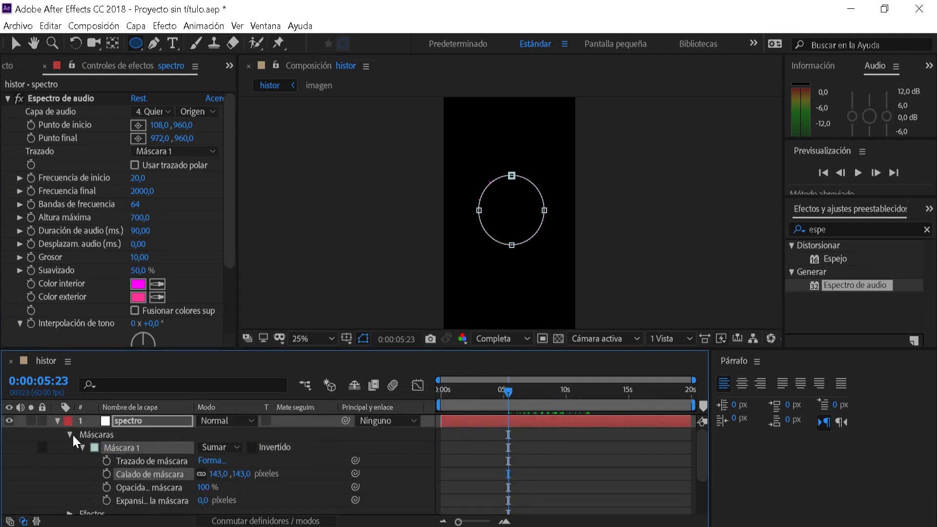
{"action": "left_click", "coordinate": [69, 434]}
{"action": "scroll", "coordinate": [511, 211], "scroll_direction": "down", "scroll_amount": 1}
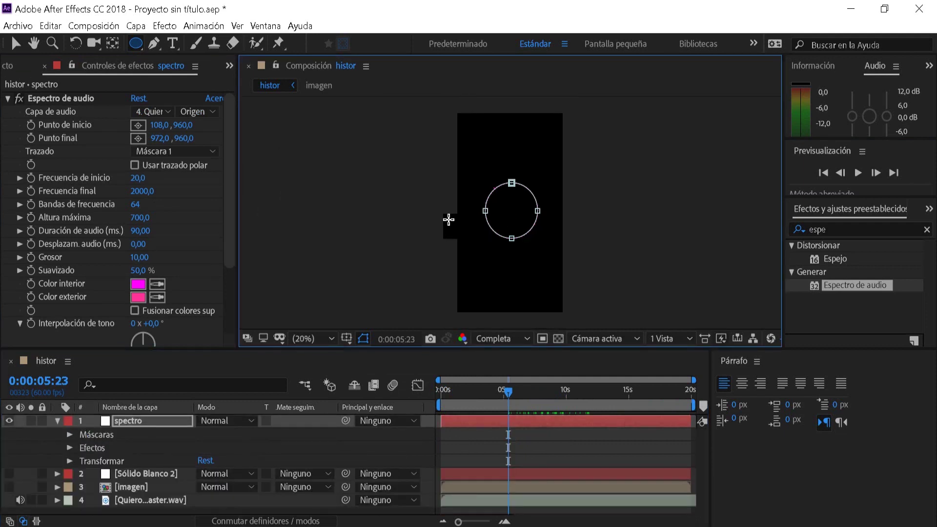
Set Bandas de frecuencia to 100 and Frecuencia final to 300, then scrub to check the spectrum
{"action": "left_click", "coordinate": [136, 204]}
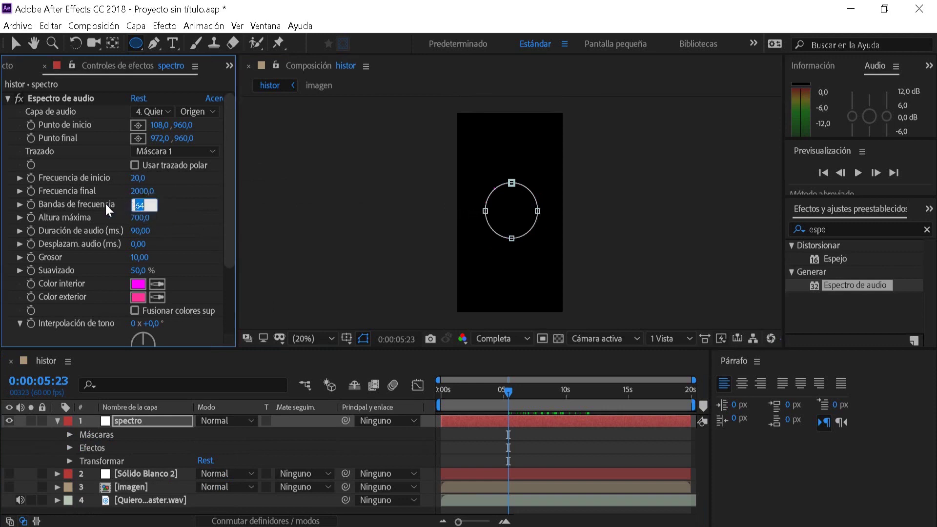
{"action": "type", "text": "100"}
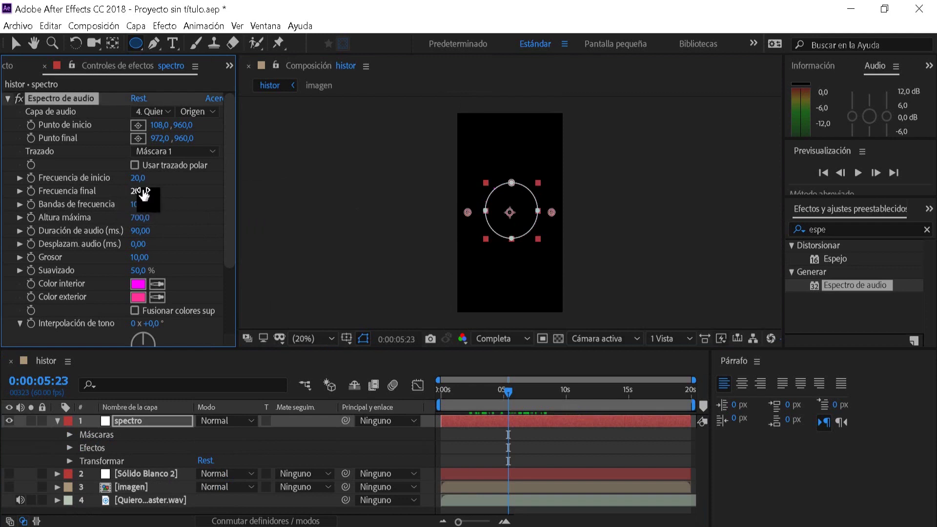
{"action": "left_click", "coordinate": [140, 189]}
{"action": "type", "text": "300"}
{"action": "scroll", "coordinate": [496, 208], "scroll_direction": "up", "scroll_amount": 2}
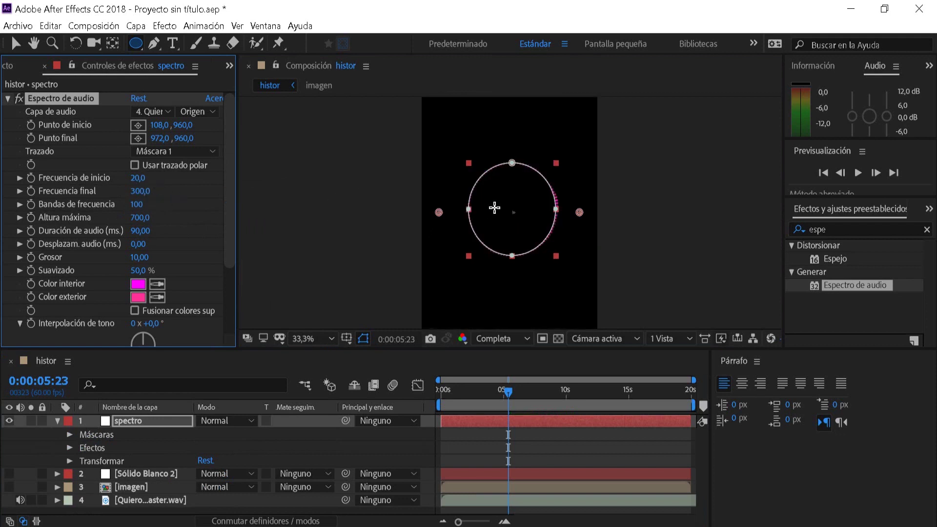
{"action": "left_click_drag", "start_coordinate": [513, 394], "coordinate": [496, 393]}
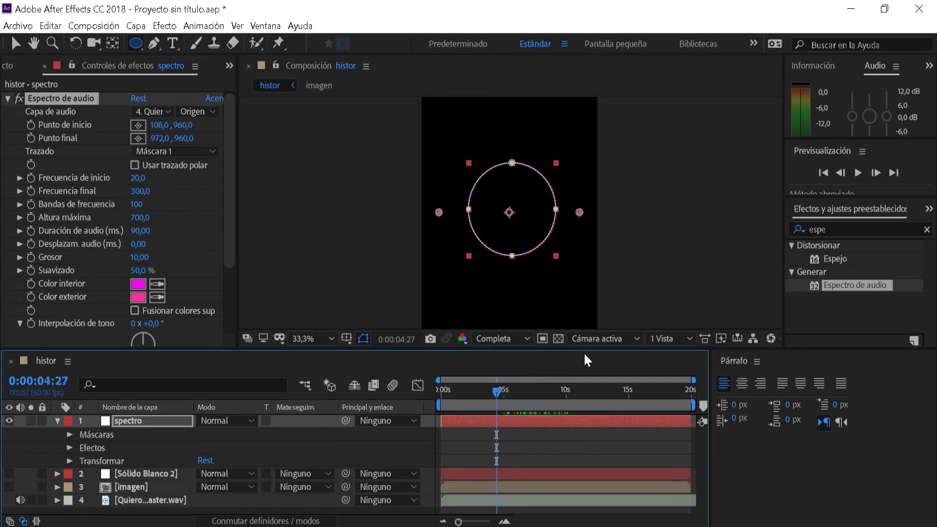
Preview the ring, raise Máscara 1's Calado de máscara from 143 to 232 px, and preview again
{"action": "left_click", "coordinate": [857, 172]}
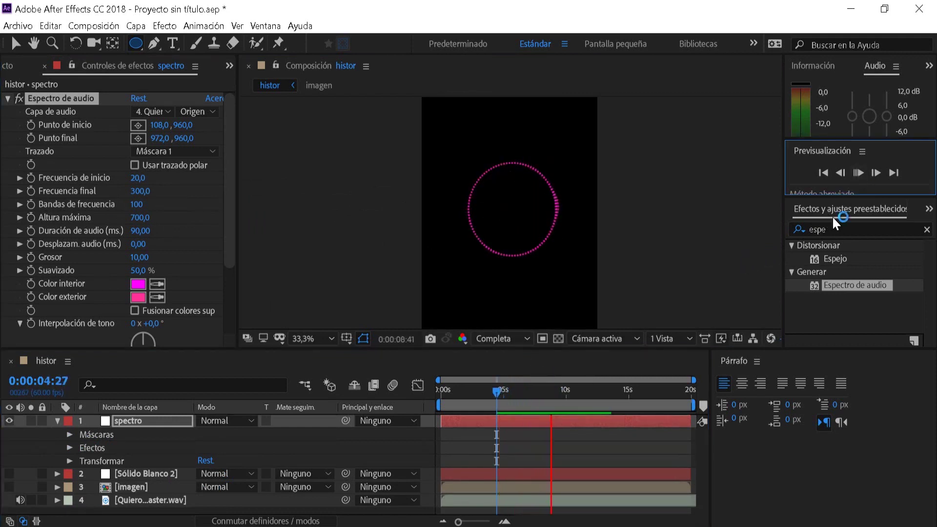
{"action": "left_click", "coordinate": [857, 173]}
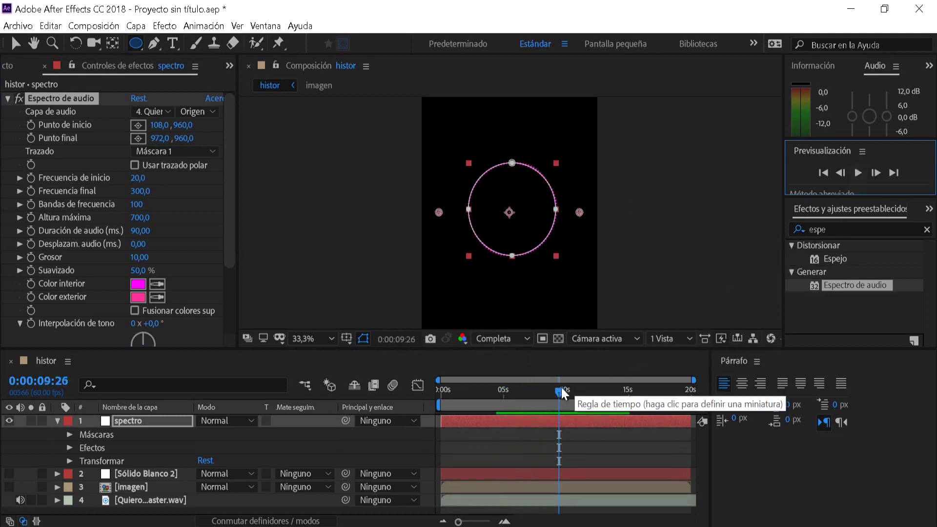
{"action": "left_click", "coordinate": [69, 434]}
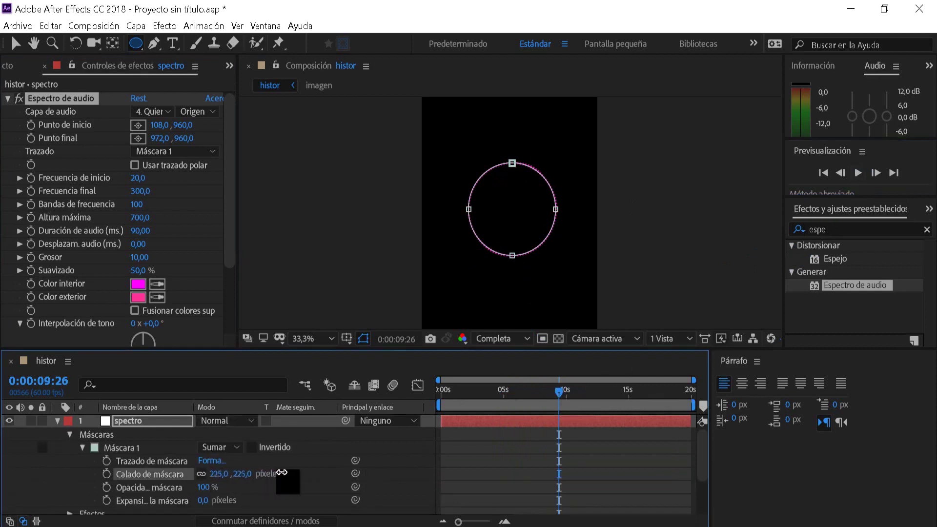
{"action": "left_click_drag", "start_coordinate": [226, 470], "coordinate": [269, 470]}
{"action": "left_click_drag", "start_coordinate": [557, 391], "coordinate": [538, 396]}
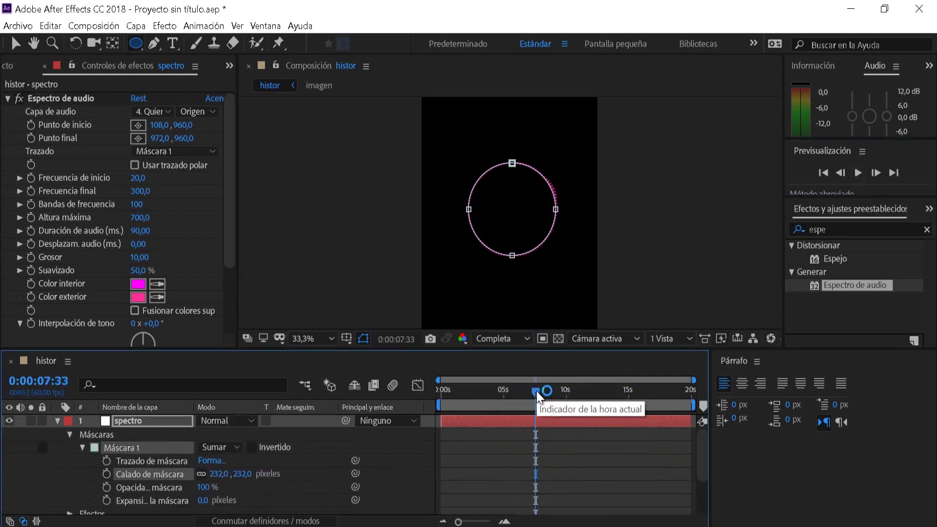
{"action": "left_click", "coordinate": [858, 174]}
{"action": "left_click", "coordinate": [859, 173]}
Set the spectrum's Color interior to white (FFFFFF)
{"action": "left_click", "coordinate": [57, 420]}
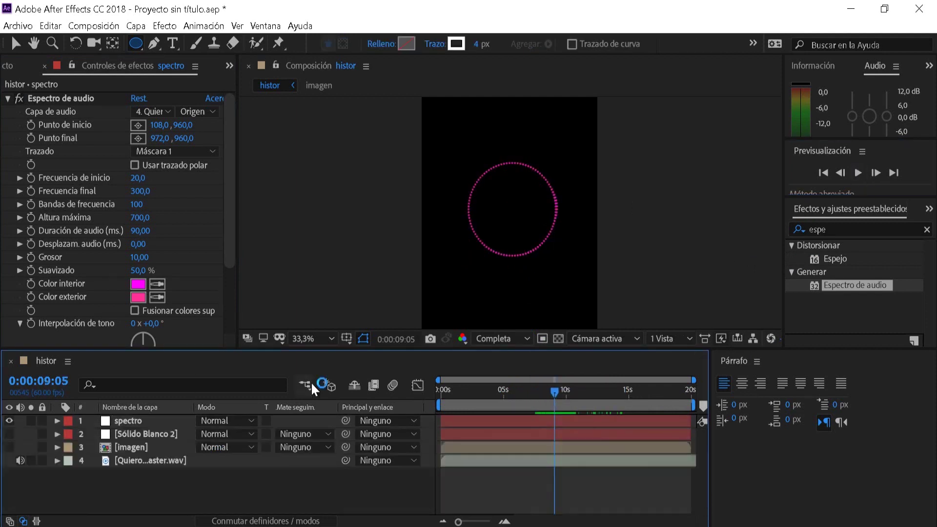
{"action": "key", "text": "Home"}
{"action": "left_click", "coordinate": [145, 283]}
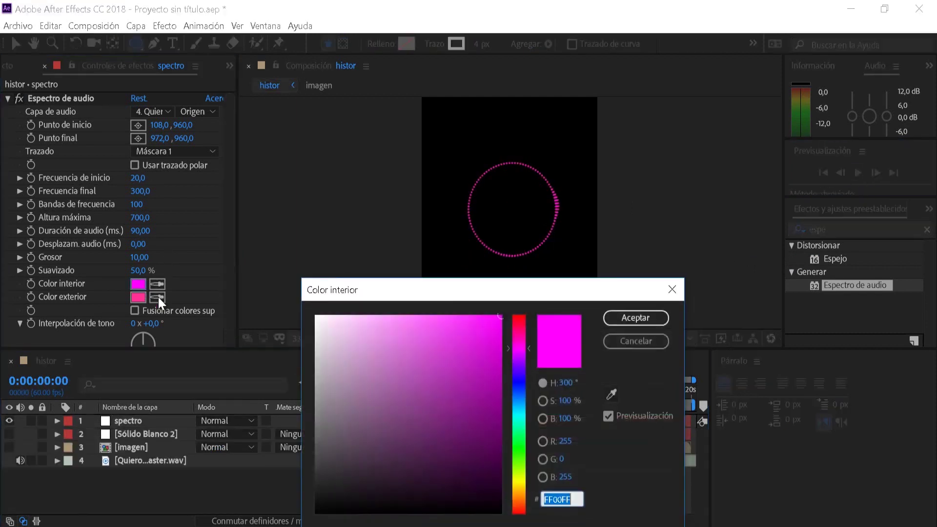
{"action": "left_click_drag", "start_coordinate": [379, 380], "coordinate": [316, 316]}
{"action": "left_click", "coordinate": [635, 318]}
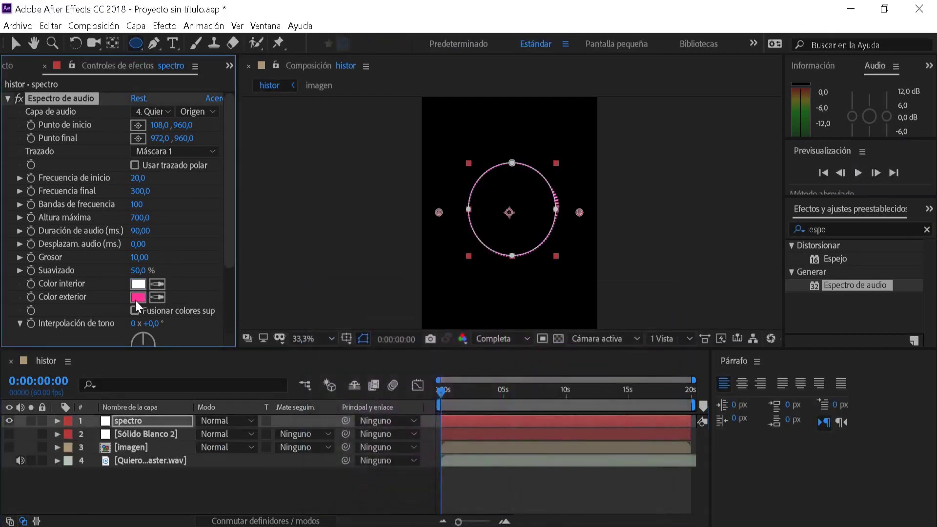
Set the Color exterior to white as well, then deselect the spectro layer
{"action": "left_click", "coordinate": [138, 297]}
{"action": "left_click_drag", "start_coordinate": [347, 371], "coordinate": [276, 297]}
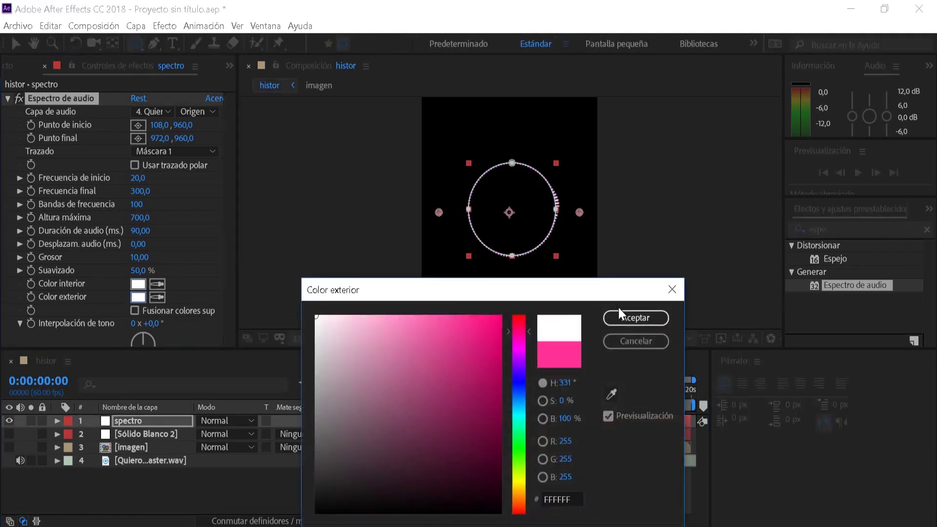
{"action": "left_click", "coordinate": [635, 317]}
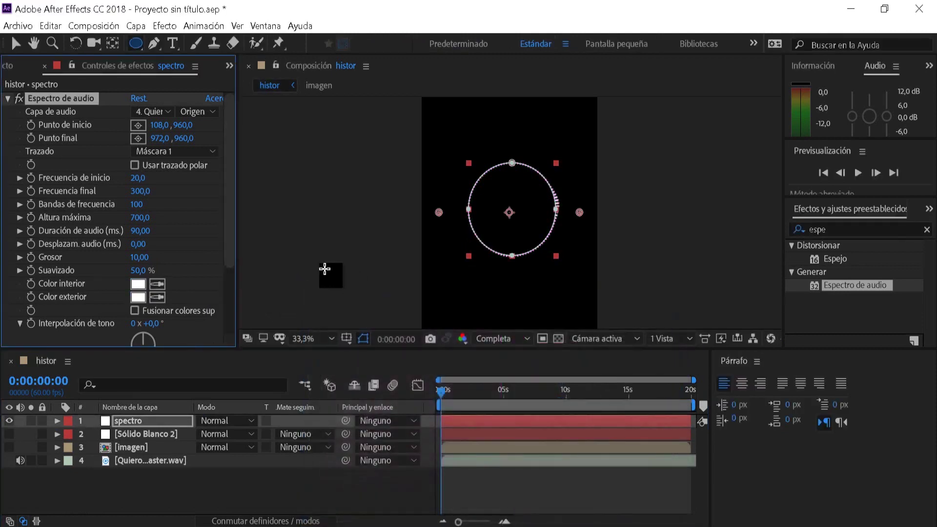
{"action": "left_click", "coordinate": [197, 490]}
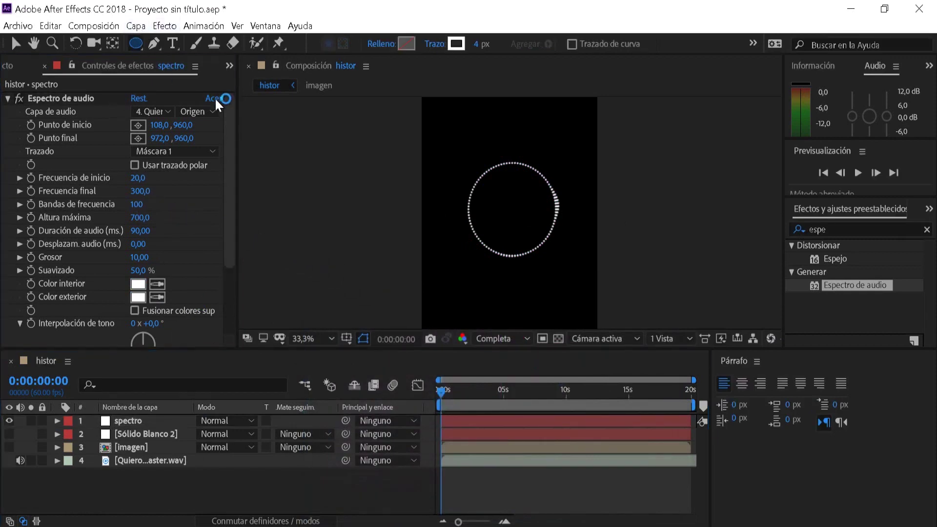
Draw a perfect circle shape layer inside the spectrum ring, redrawing after deleting the first attempt
{"action": "left_click", "coordinate": [525, 210]}
{"action": "left_click_drag", "start_coordinate": [488, 181], "coordinate": [541, 227]}
{"action": "key", "text": "shift"}
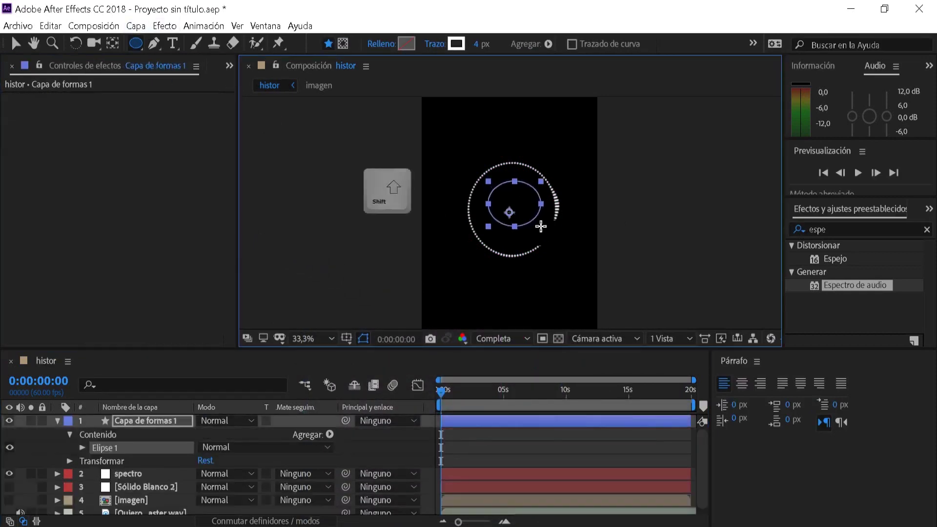
{"action": "key", "text": "Delete"}
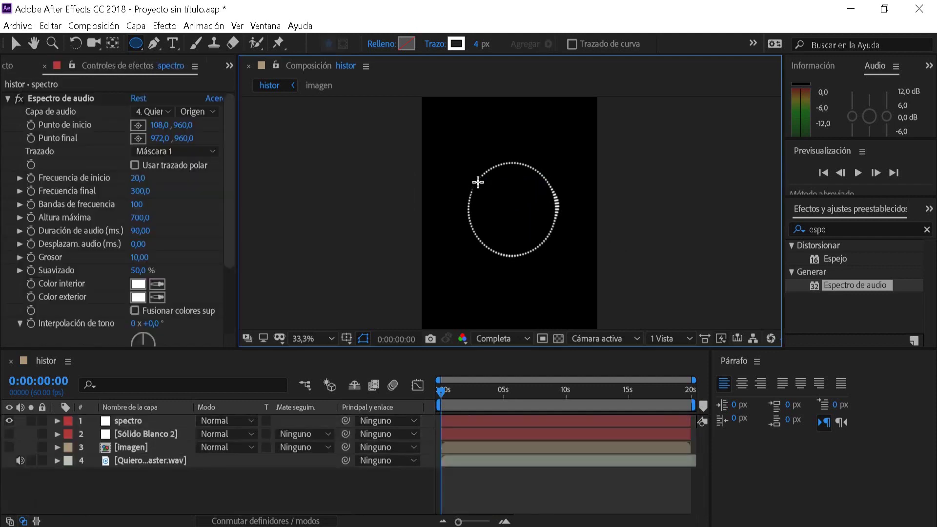
{"action": "left_click_drag", "start_coordinate": [475, 157], "coordinate": [543, 238]}
Move the circle down to centre it inside the ring
{"action": "key", "text": "v"}
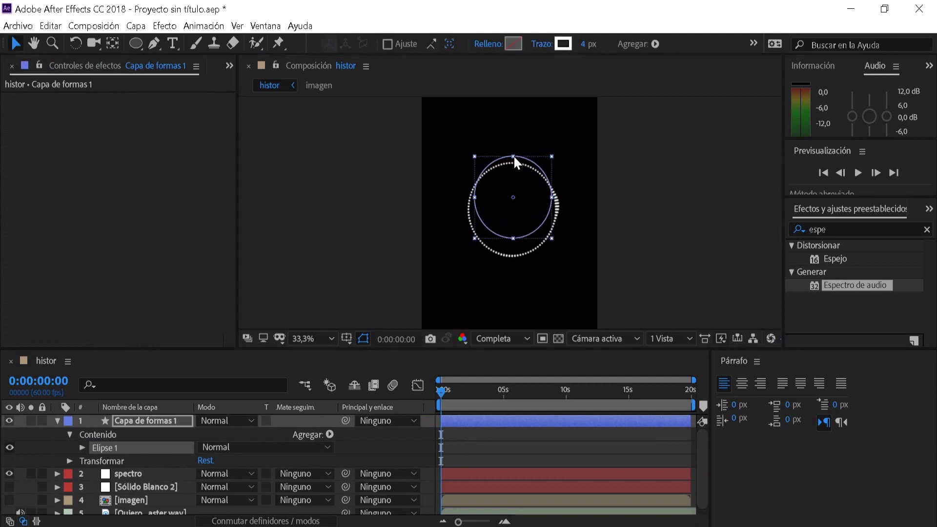
{"action": "left_click", "coordinate": [513, 156]}
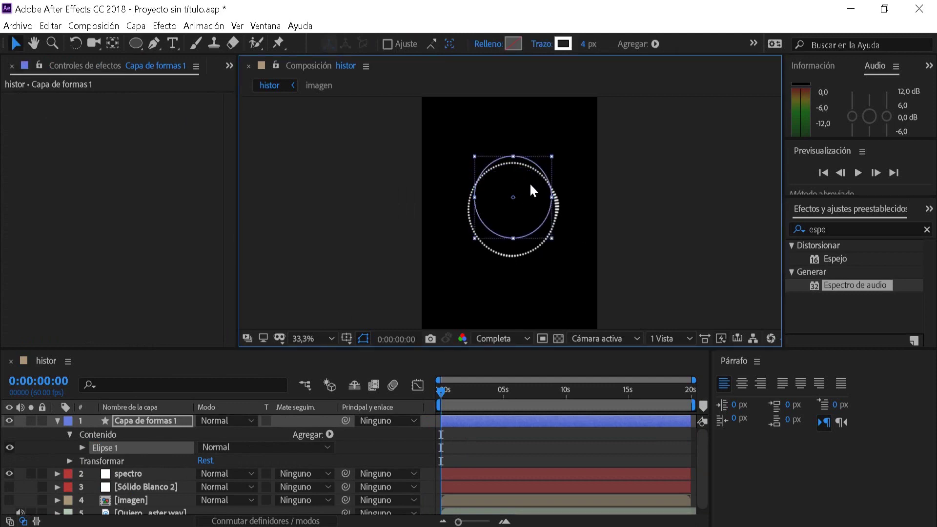
{"action": "left_click_drag", "start_coordinate": [530, 186], "coordinate": [523, 194]}
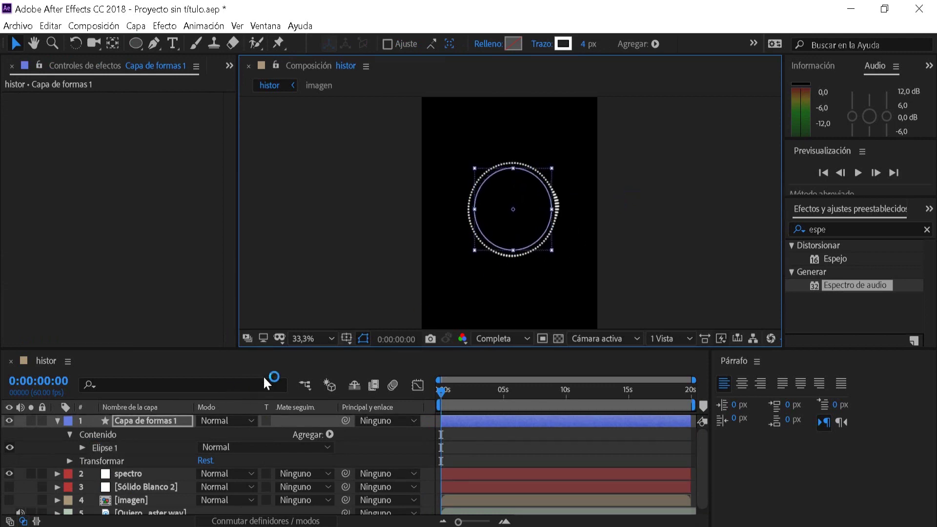
{"action": "left_click", "coordinate": [57, 421]}
{"action": "key", "text": "s"}
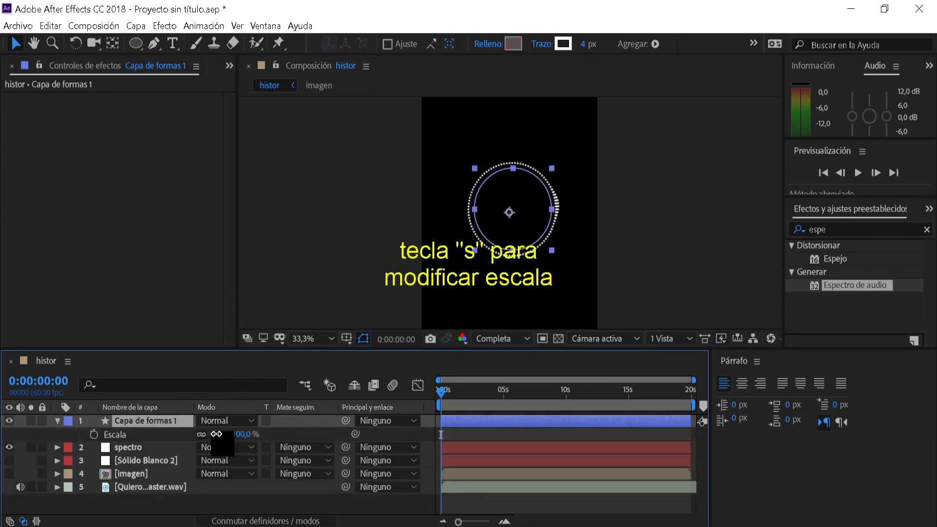
Scale the circle down to 97 percent
{"action": "left_click_drag", "start_coordinate": [215, 434], "coordinate": [213, 434]}
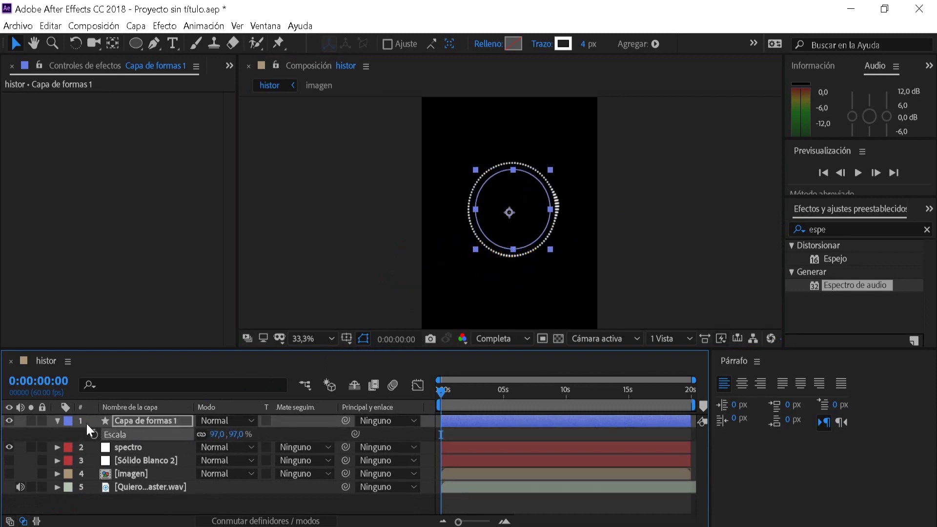
{"action": "key", "text": "s"}
{"action": "scroll", "coordinate": [513, 216], "scroll_direction": "up", "scroll_amount": 3}
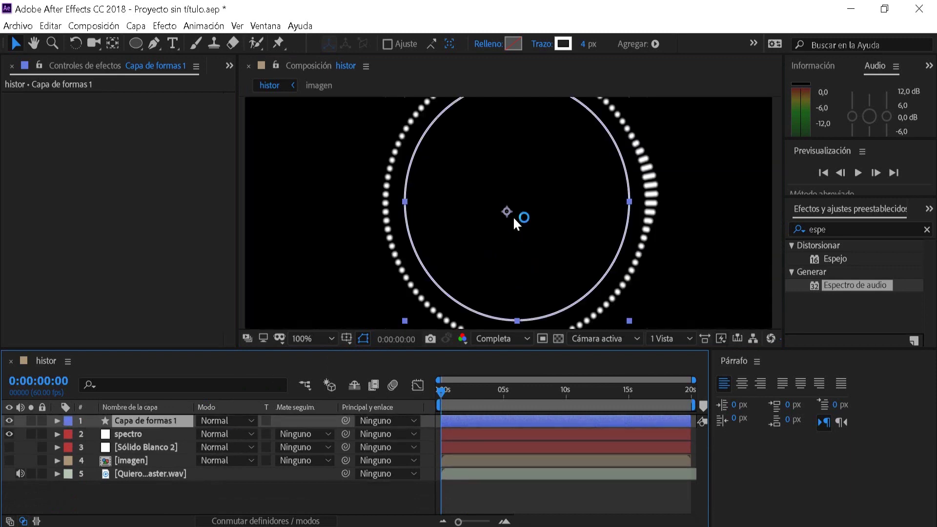
{"action": "scroll", "coordinate": [513, 215], "scroll_direction": "down", "scroll_amount": 2}
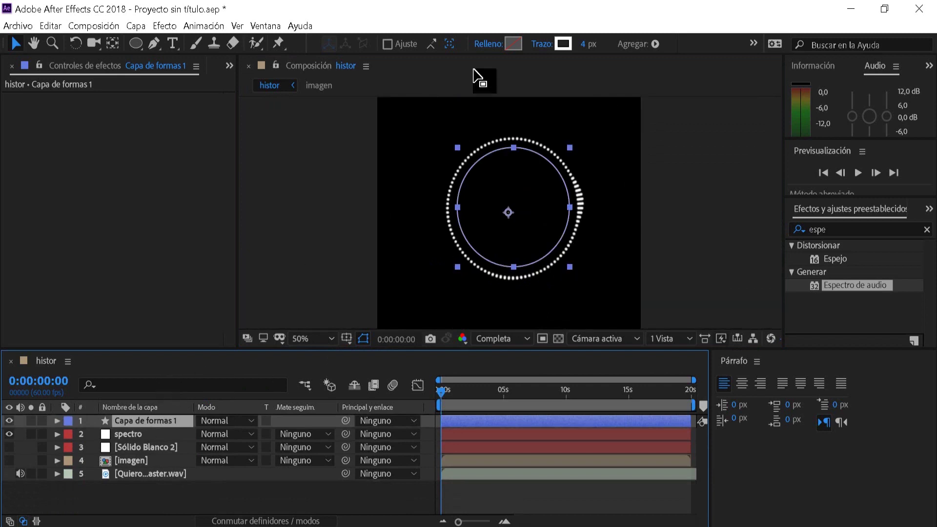
Set the circle's Trazo stroke width to 18 px
{"action": "left_click_drag", "start_coordinate": [584, 44], "coordinate": [597, 47]}
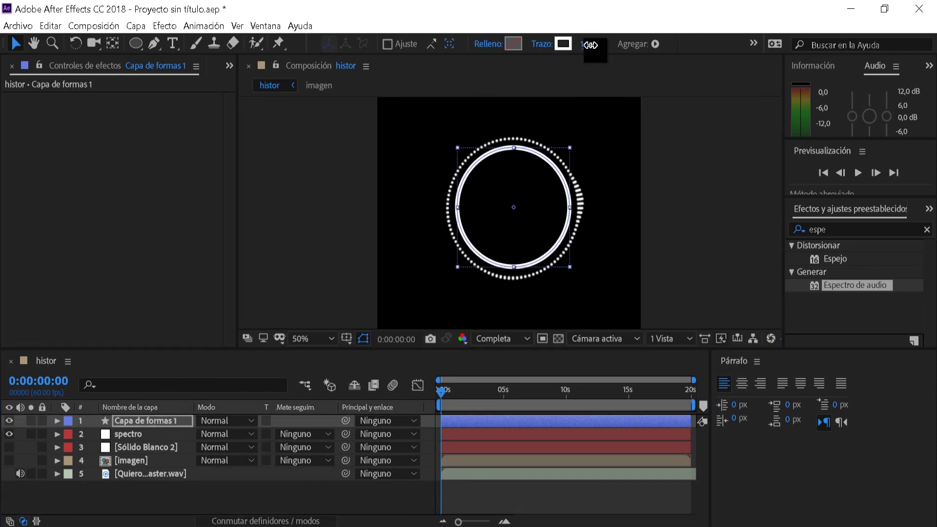
{"action": "left_click", "coordinate": [590, 44]}
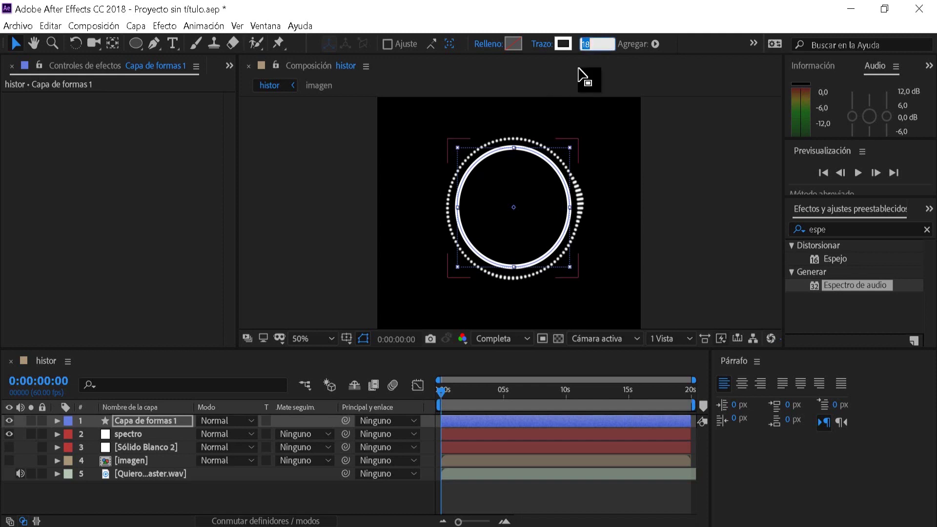
{"action": "left_click", "coordinate": [579, 69]}
{"action": "left_click", "coordinate": [118, 419]}
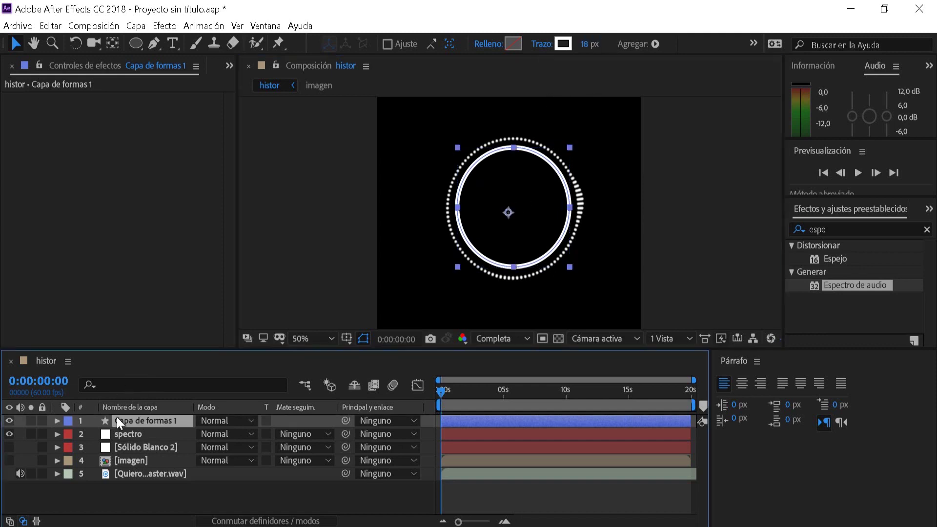
{"action": "key", "text": "Return"}
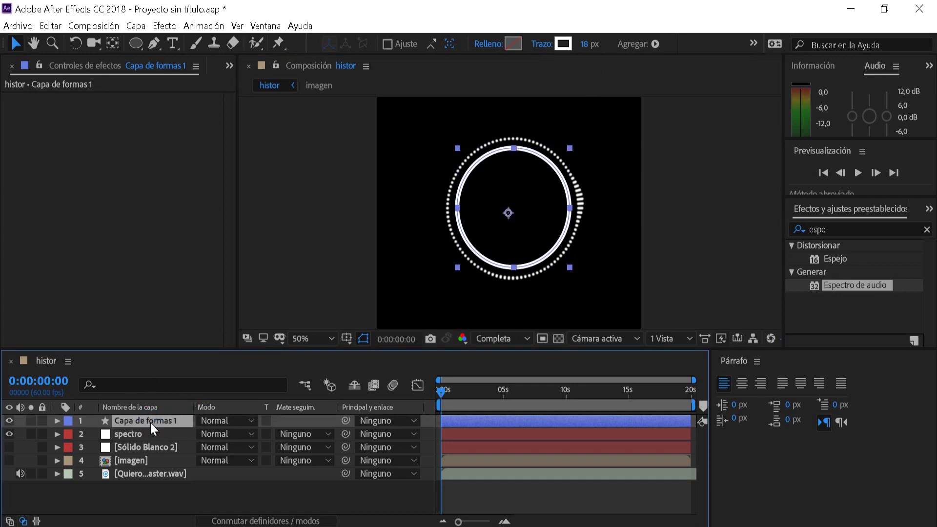
Duplicate the ring and make the copy an inner ring at 86% scale with a 4 px stroke
{"action": "key", "text": "ctrl+d"}
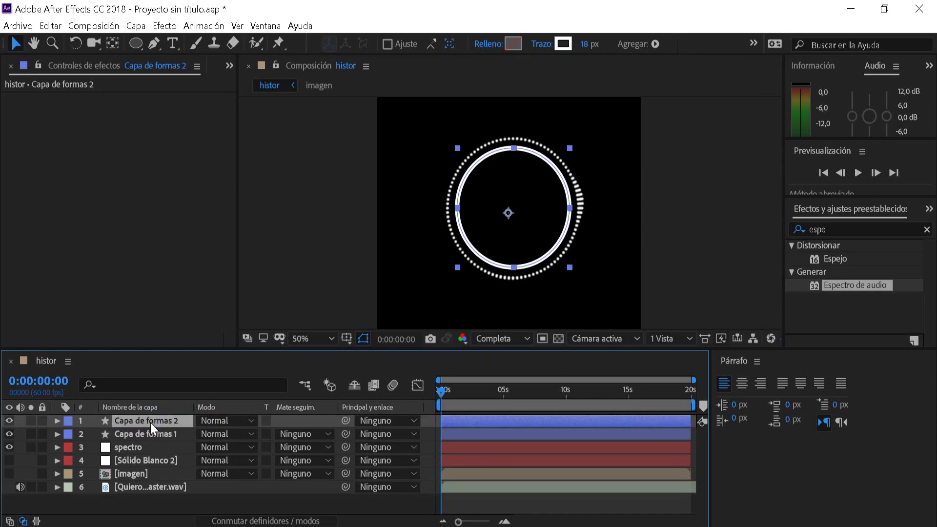
{"action": "key", "text": "s"}
{"action": "mouse_move", "coordinate": [237, 434]}
{"action": "left_mouse_down"}
{"action": "mouse_move", "coordinate": [209, 434]}
{"action": "mouse_move", "coordinate": [217, 434]}
{"action": "left_mouse_up"}
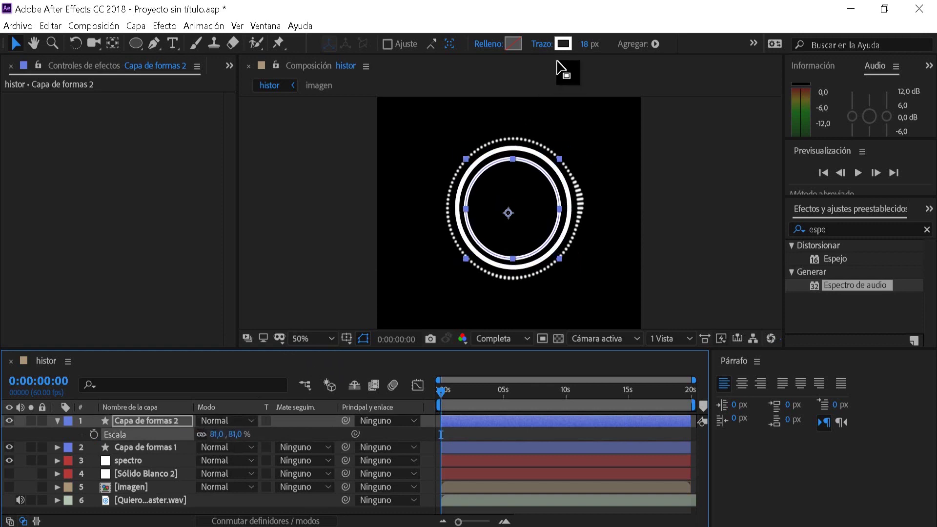
{"action": "left_click", "coordinate": [583, 43]}
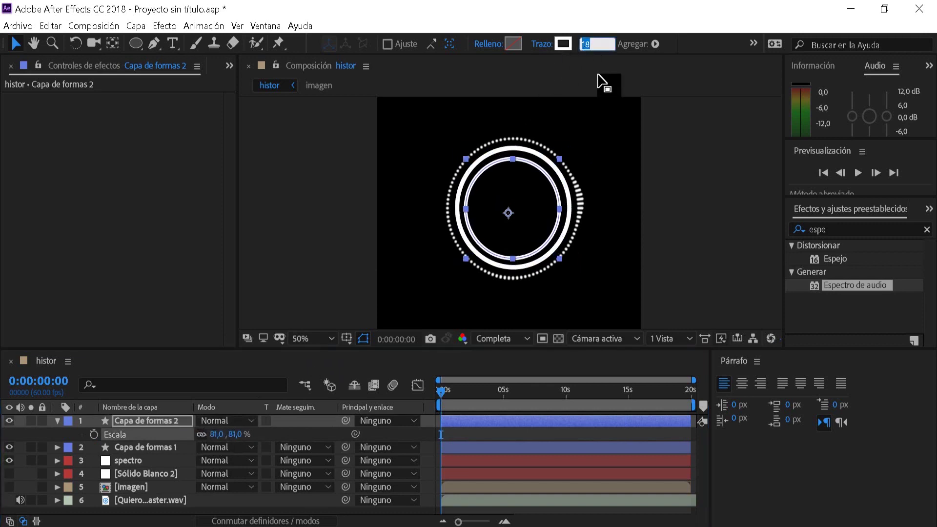
{"action": "type", "text": "4"}
{"action": "key", "text": "Return"}
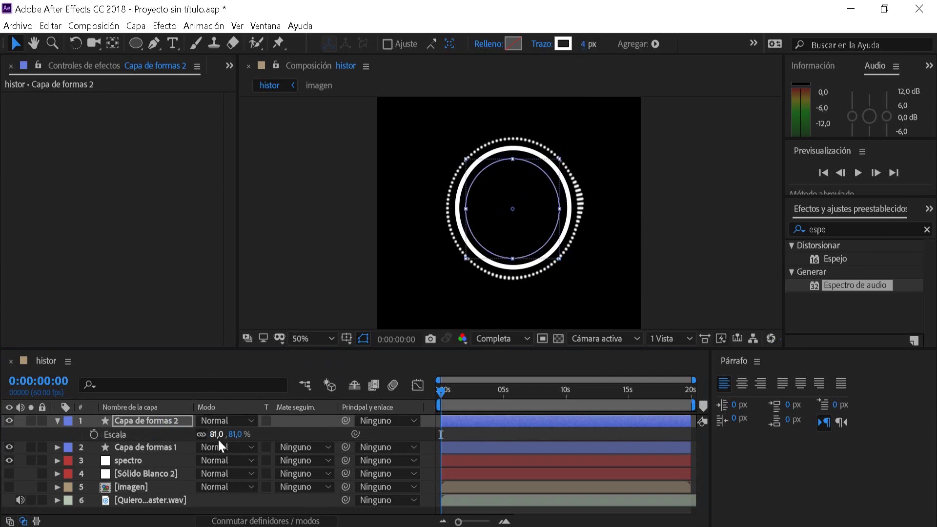
{"action": "left_click_drag", "start_coordinate": [217, 433], "coordinate": [226, 434]}
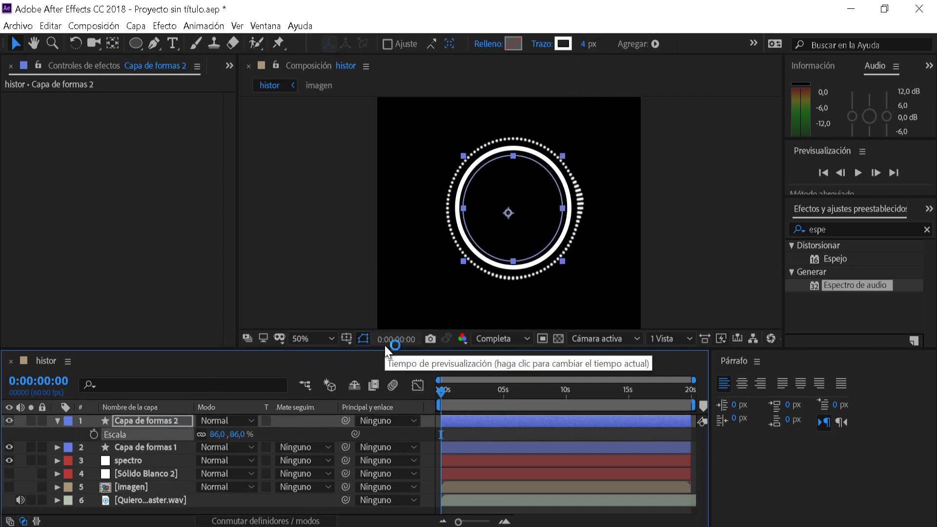
Rename the outer ring R1 and the inner copy R2, then adjust R2's stroke width
{"action": "left_click", "coordinate": [159, 447]}
{"action": "key", "text": "s"}
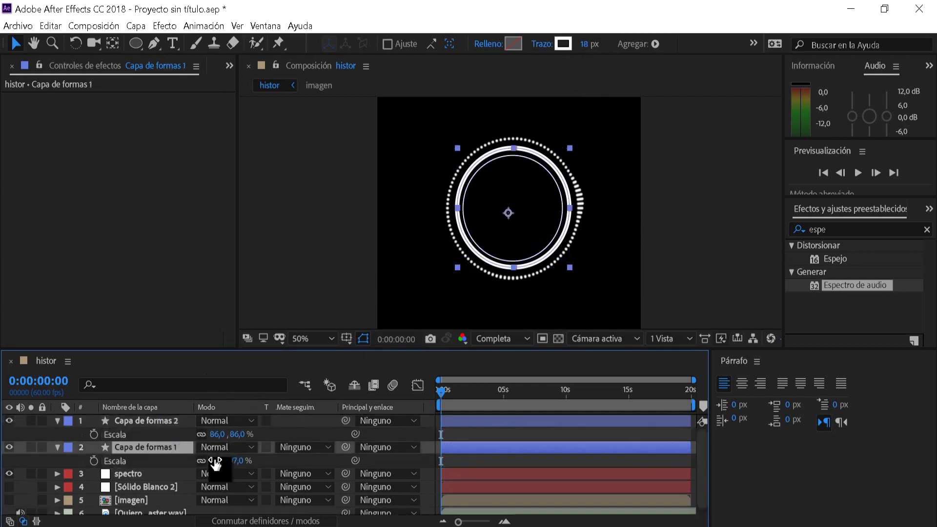
{"action": "key", "text": "Return"}
{"action": "type", "text": "R1"}
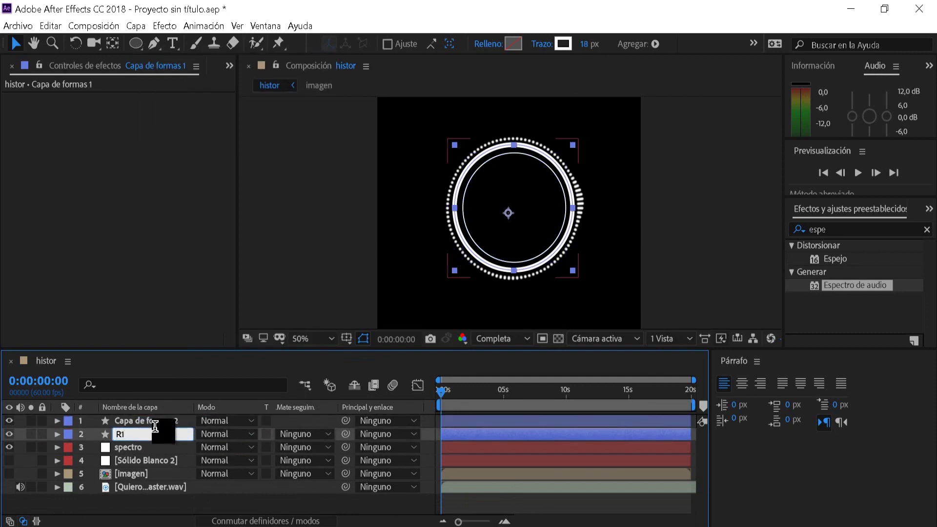
{"action": "left_click", "coordinate": [150, 420]}
{"action": "key", "text": "Return"}
{"action": "type", "text": "R2"}
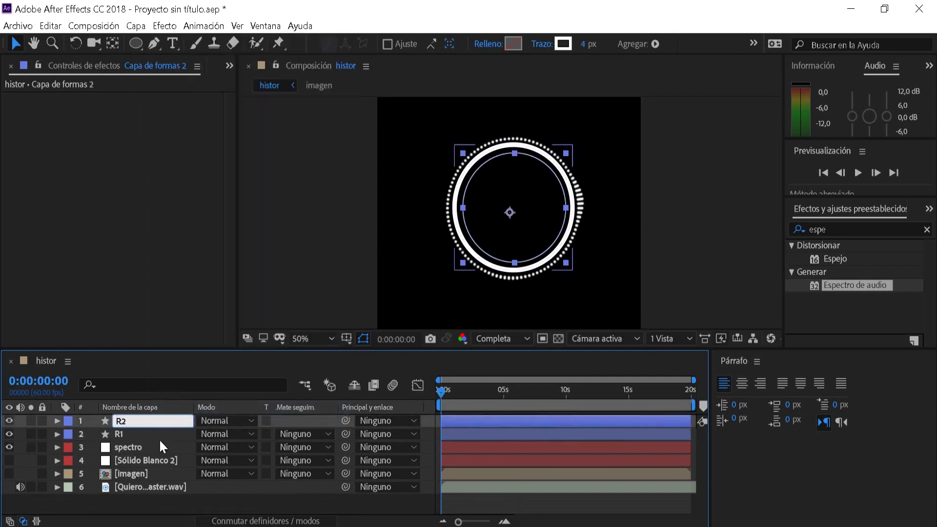
{"action": "key", "text": "Return"}
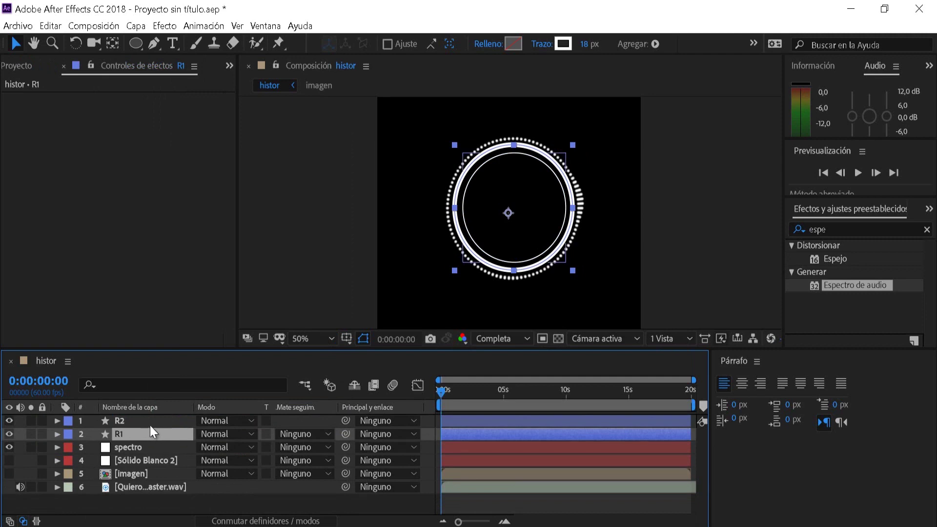
{"action": "left_click", "coordinate": [590, 44]}
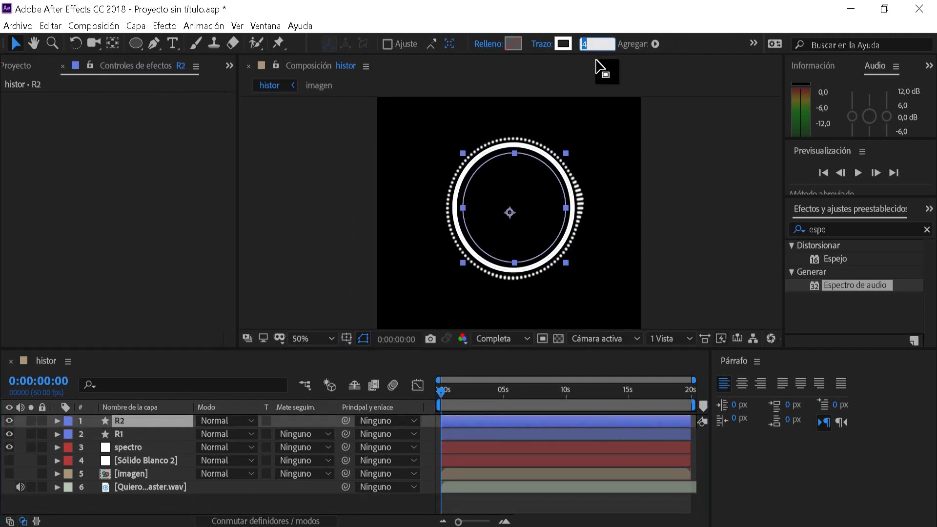
{"action": "type", "text": "18"}
{"action": "key", "text": "Return"}
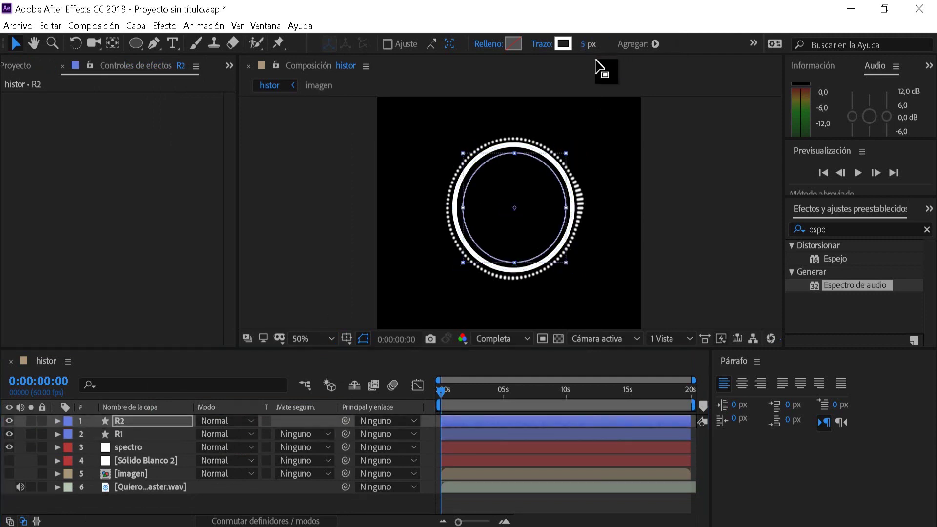
{"action": "left_click", "coordinate": [171, 434]}
{"action": "scroll", "coordinate": [171, 447], "scroll_direction": "up", "scroll_amount": 1}
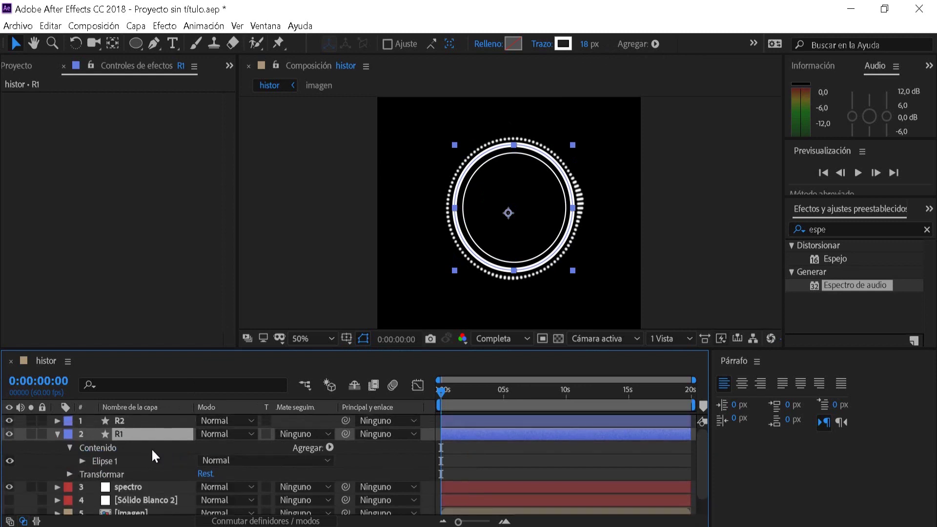
Add Recortar trazados to R1 and keyframe its Fin at 0% at the start
{"action": "left_click", "coordinate": [330, 447]}
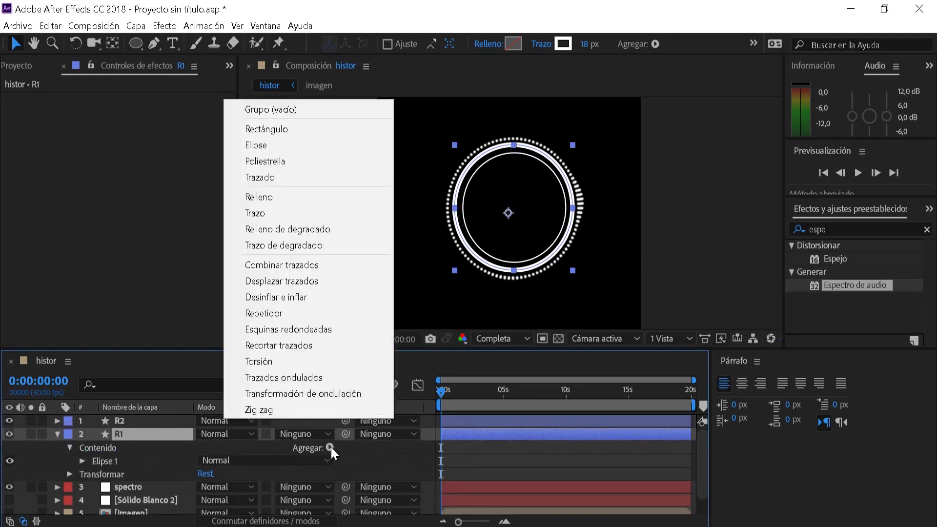
{"action": "left_click", "coordinate": [289, 345]}
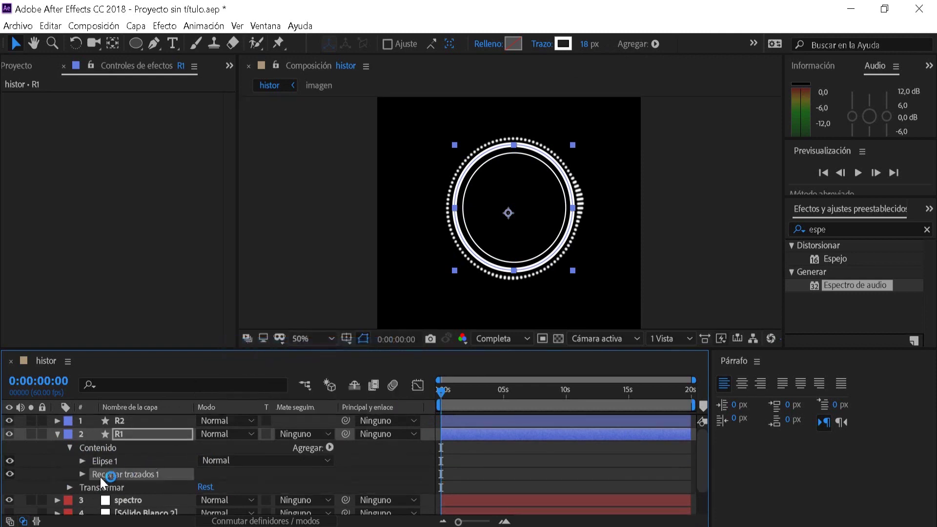
{"action": "left_click", "coordinate": [83, 473]}
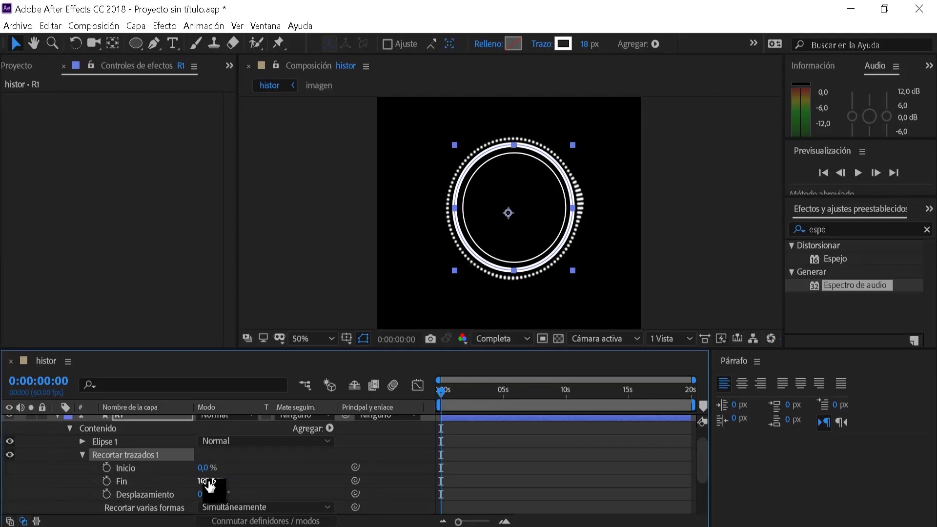
{"action": "left_click_drag", "start_coordinate": [204, 480], "coordinate": [73, 478]}
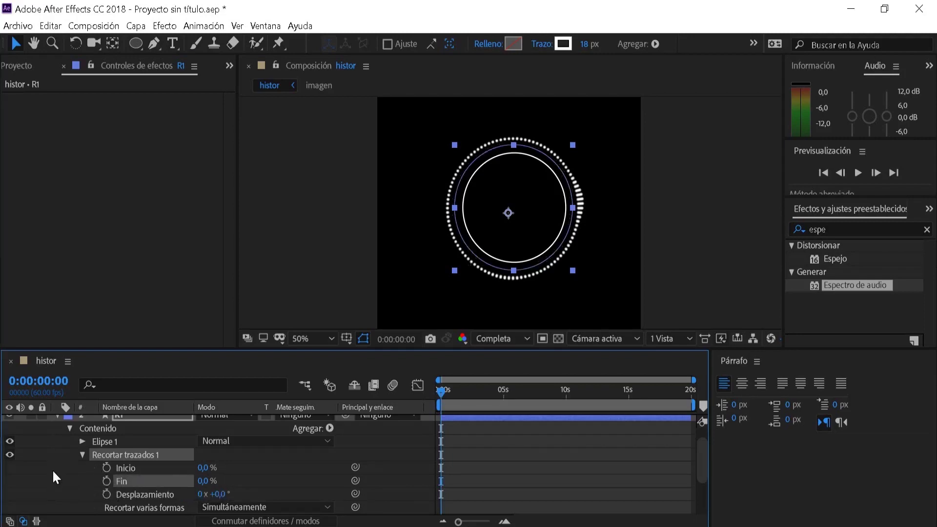
{"action": "left_click", "coordinate": [106, 480]}
Keyframe Fin at 100% on the last frame and preview the ring drawing itself
{"action": "left_click_drag", "start_coordinate": [443, 390], "coordinate": [684, 414]}
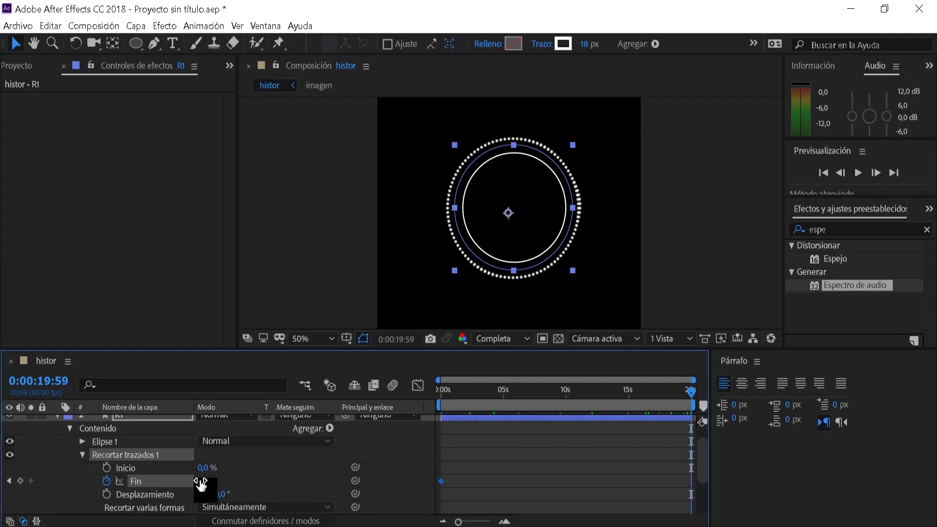
{"action": "left_click_drag", "start_coordinate": [201, 480], "coordinate": [561, 480]}
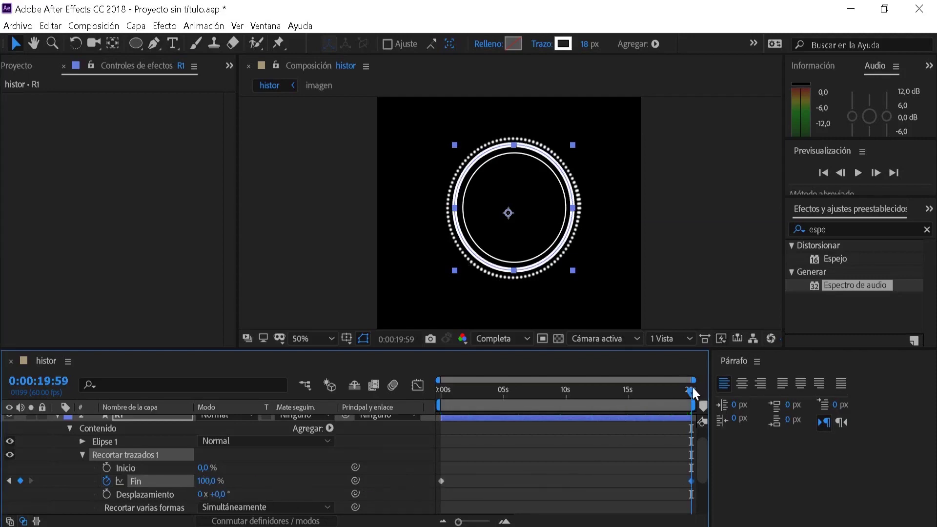
{"action": "left_click_drag", "start_coordinate": [690, 389], "coordinate": [440, 389]}
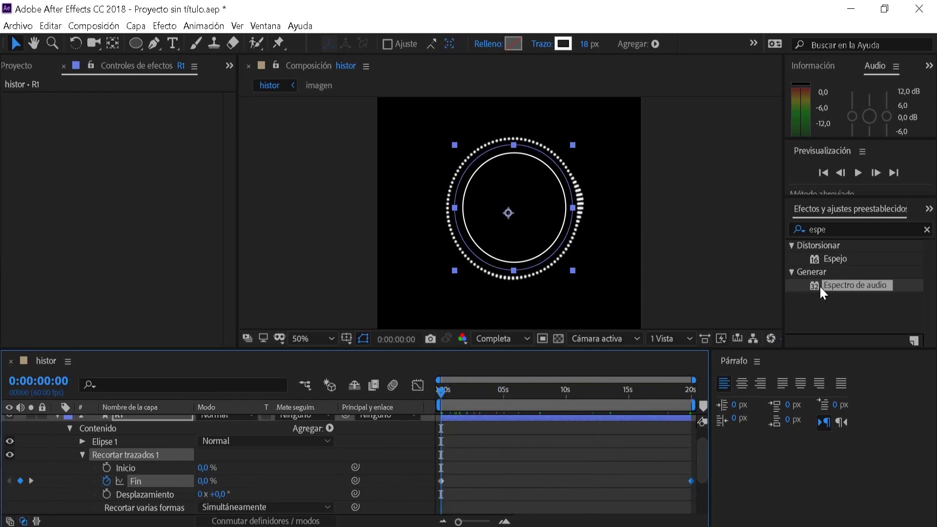
{"action": "left_click", "coordinate": [856, 178]}
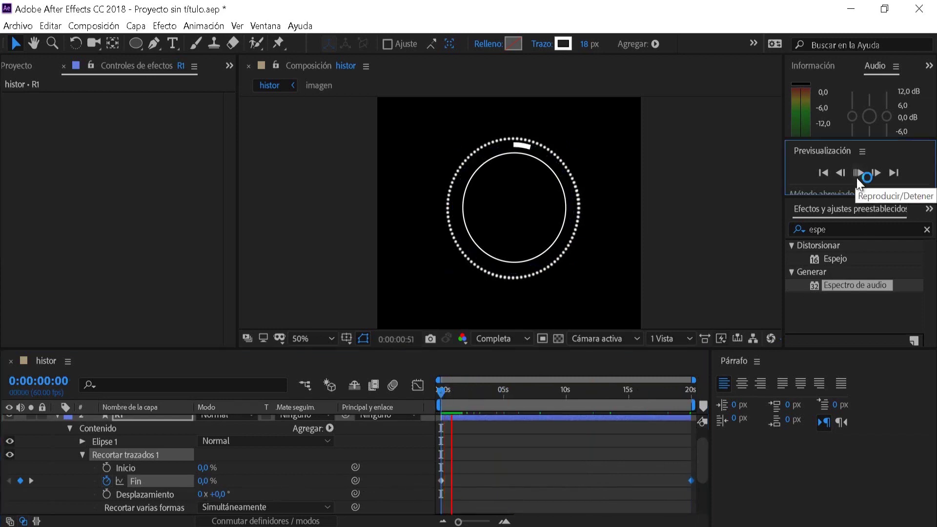
{"action": "left_click", "coordinate": [855, 179]}
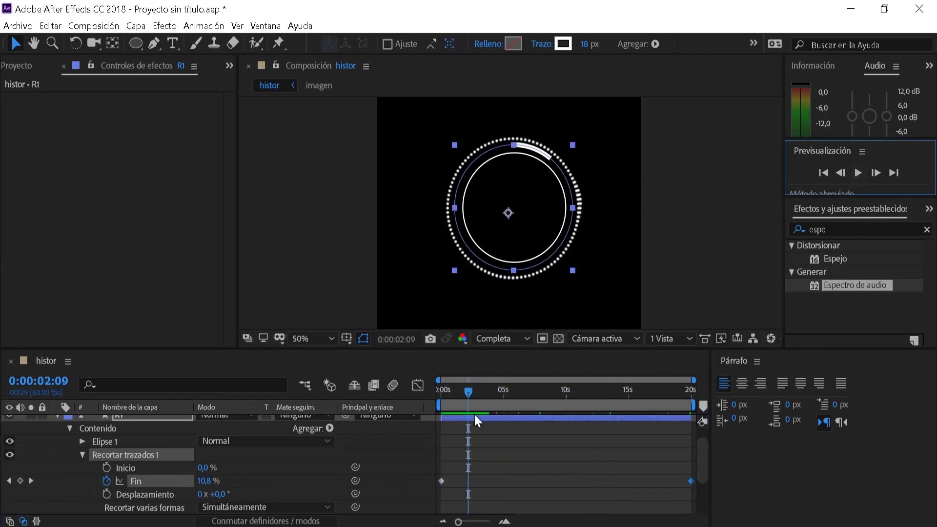
{"action": "left_click_drag", "start_coordinate": [467, 391], "coordinate": [440, 391]}
{"action": "scroll", "coordinate": [194, 448], "scroll_direction": "down", "scroll_amount": 2}
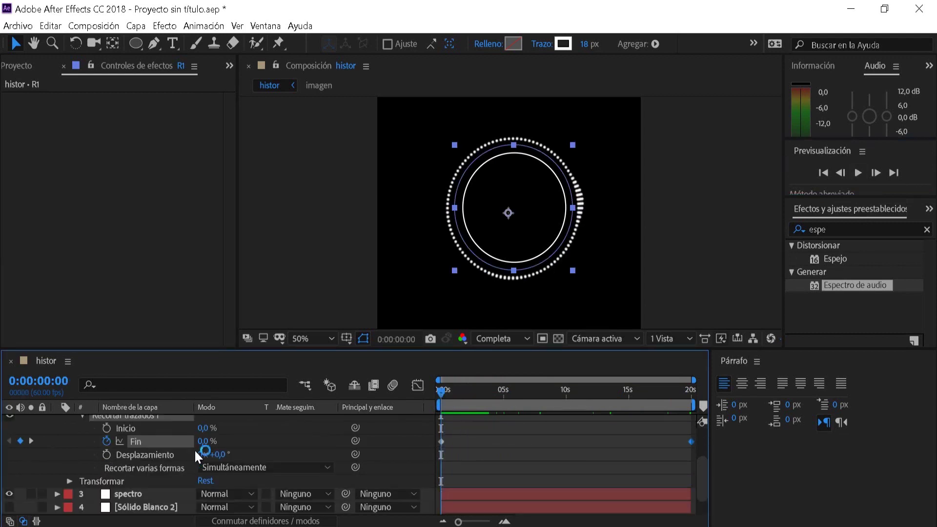
{"action": "scroll", "coordinate": [117, 453], "scroll_direction": "up", "scroll_amount": 3}
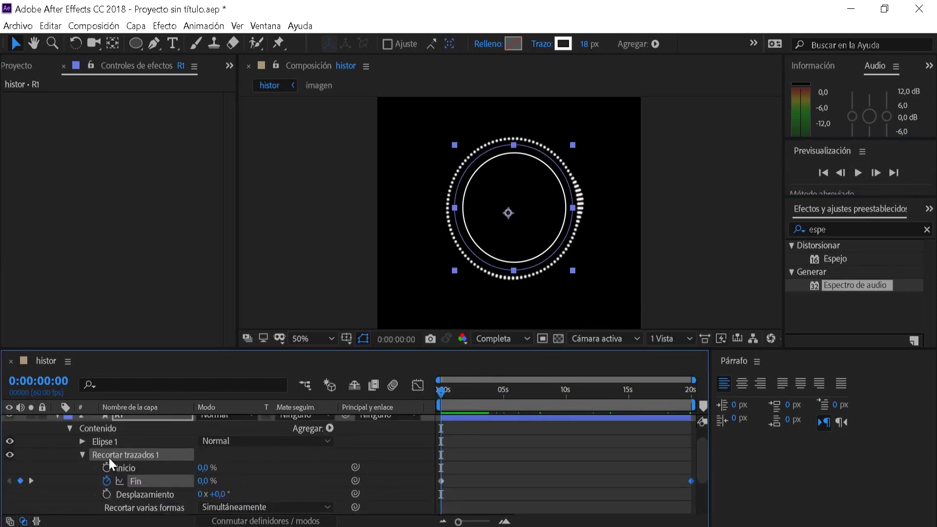
{"action": "left_click", "coordinate": [82, 455]}
{"action": "left_click", "coordinate": [82, 441]}
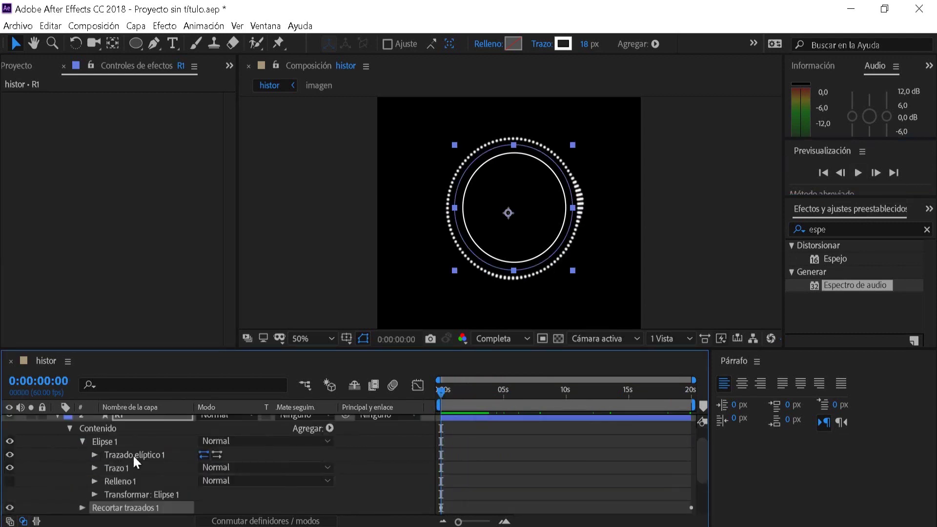
Set the Elipse 1 stroke's Fin de línea to Fin redondo
{"action": "left_click", "coordinate": [94, 465]}
{"action": "scroll", "coordinate": [130, 478], "scroll_direction": "down", "scroll_amount": 2}
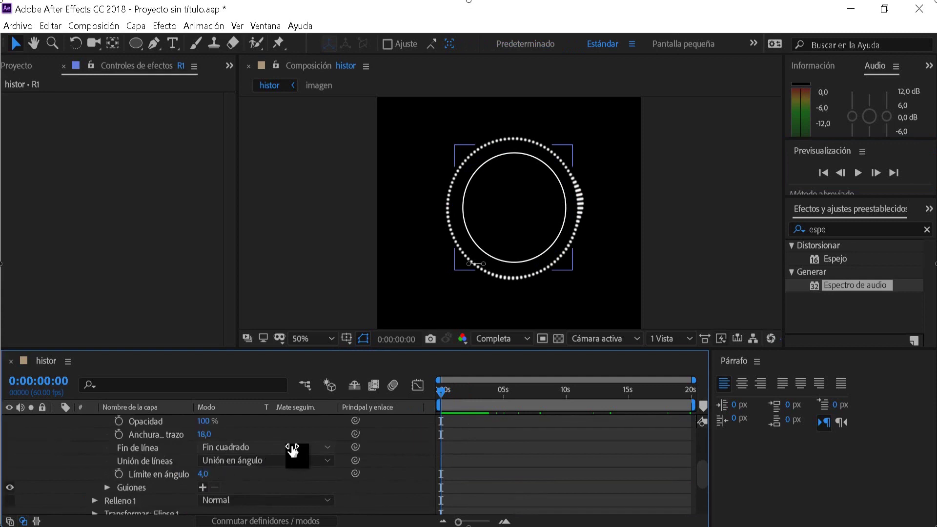
{"action": "left_click", "coordinate": [314, 445]}
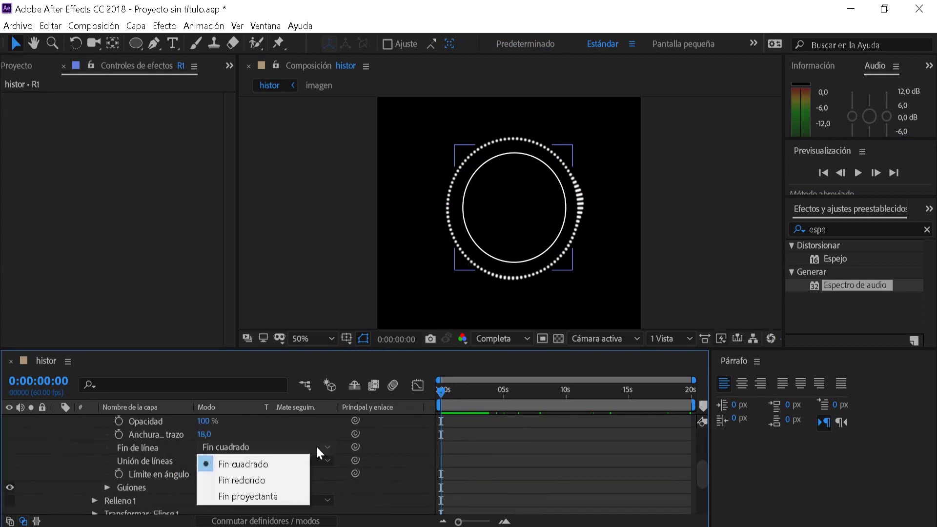
{"action": "left_click", "coordinate": [260, 480]}
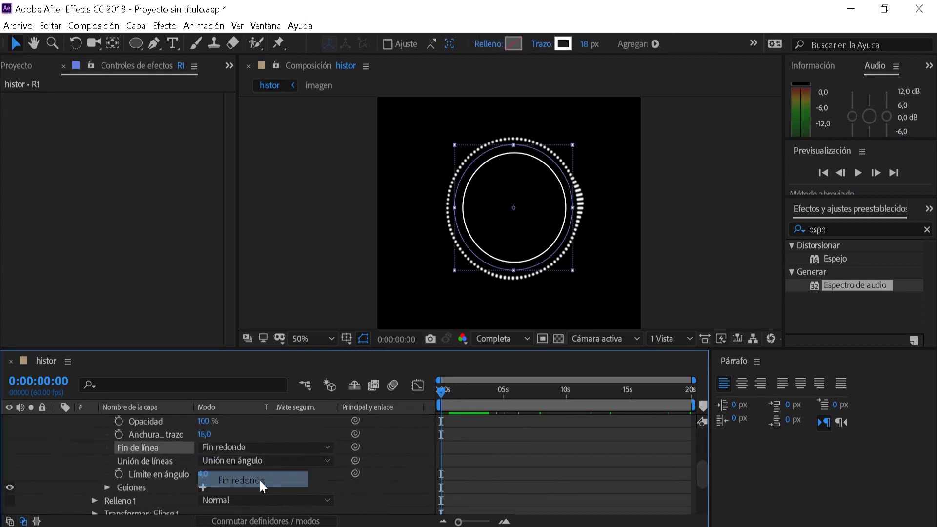
{"action": "scroll", "coordinate": [144, 449], "scroll_direction": "up", "scroll_amount": 2}
{"action": "left_click", "coordinate": [94, 423]}
Collapse R1, select the spectro layer and return the current time to the start
{"action": "scroll", "coordinate": [78, 429], "scroll_direction": "up", "scroll_amount": 5}
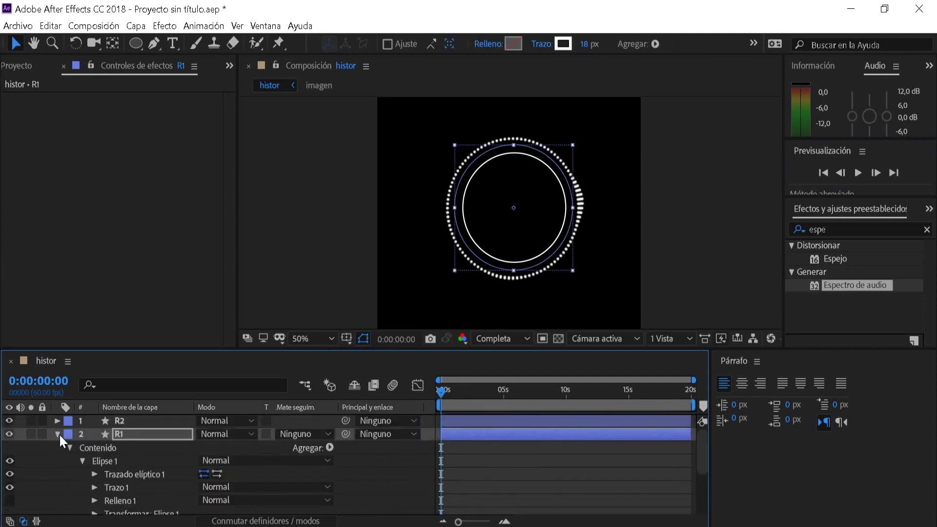
{"action": "left_click", "coordinate": [57, 433]}
{"action": "left_click", "coordinate": [487, 391]}
{"action": "left_click", "coordinate": [141, 451]}
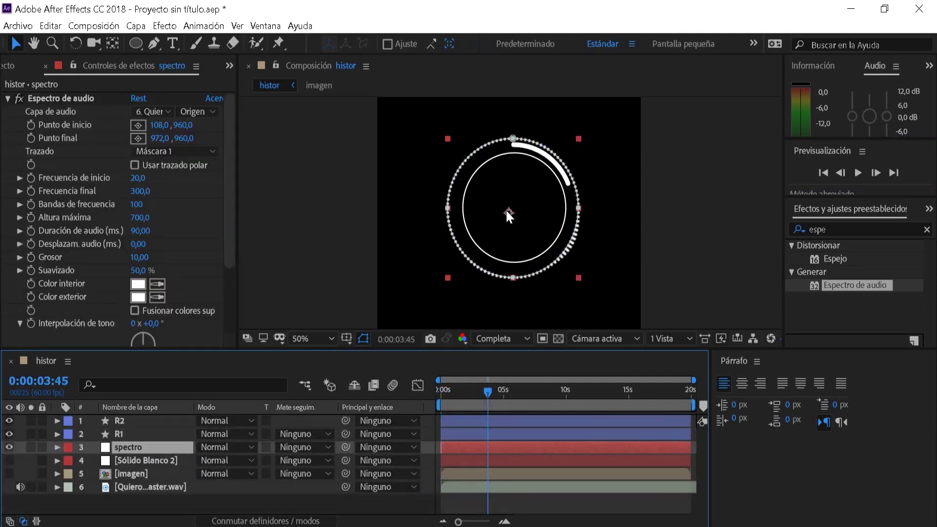
{"action": "left_click_drag", "start_coordinate": [485, 391], "coordinate": [422, 367]}
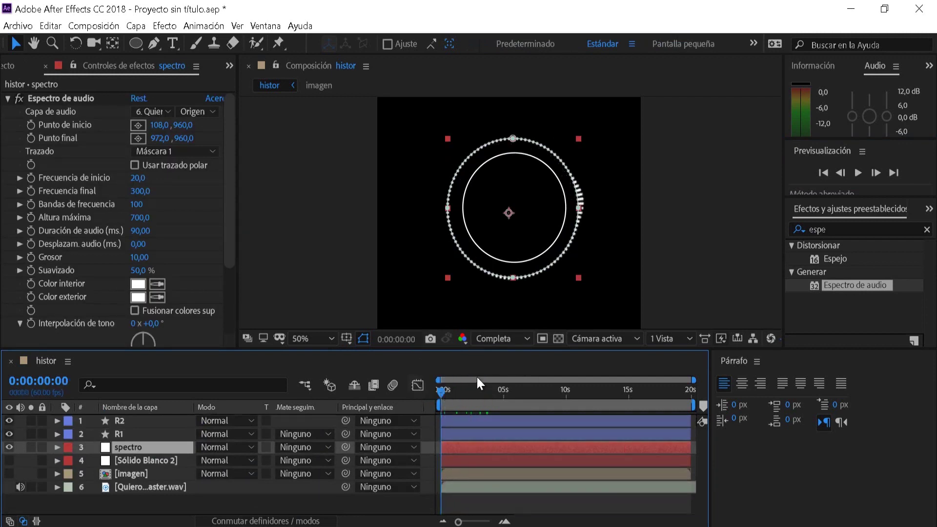
{"action": "key", "text": "ctrl+t"}
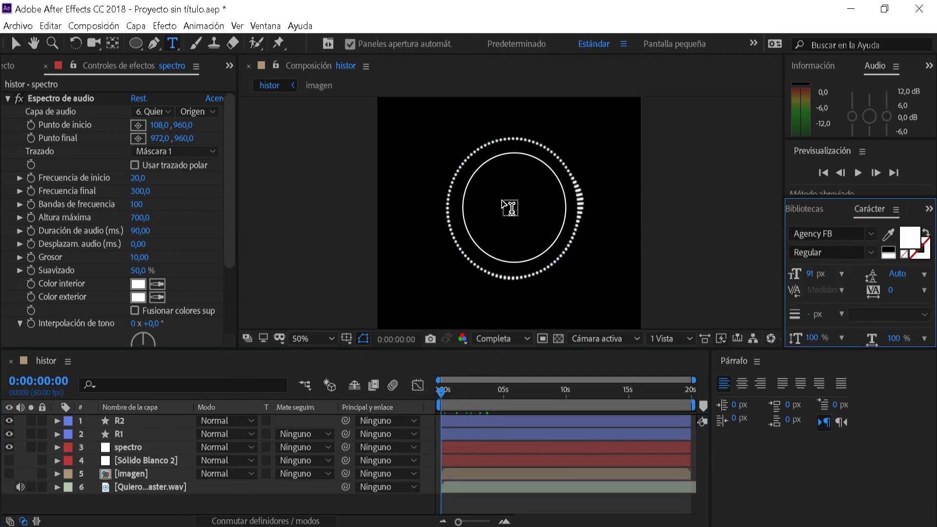
Create a text layer in the circle and paste a minutes:seconds padZero expression into Texto de origen
{"action": "left_click", "coordinate": [509, 207]}
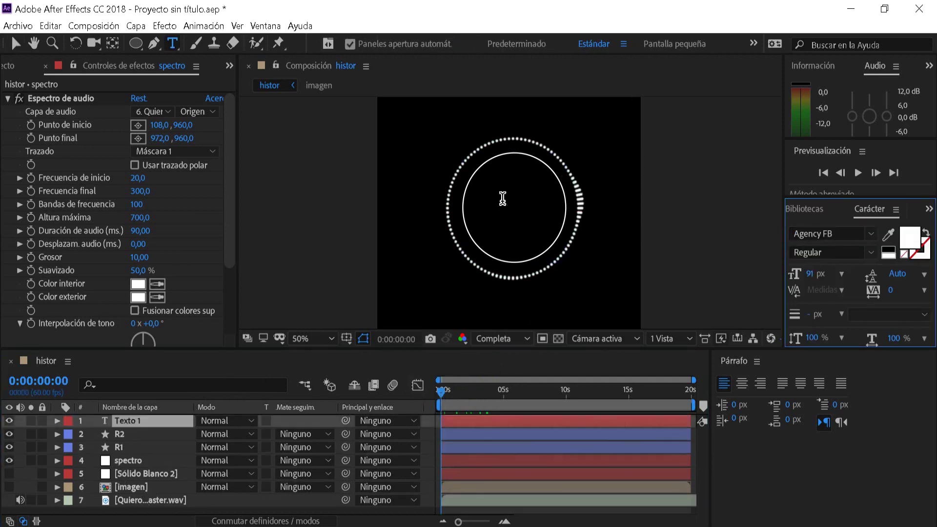
{"action": "left_click", "coordinate": [120, 421]}
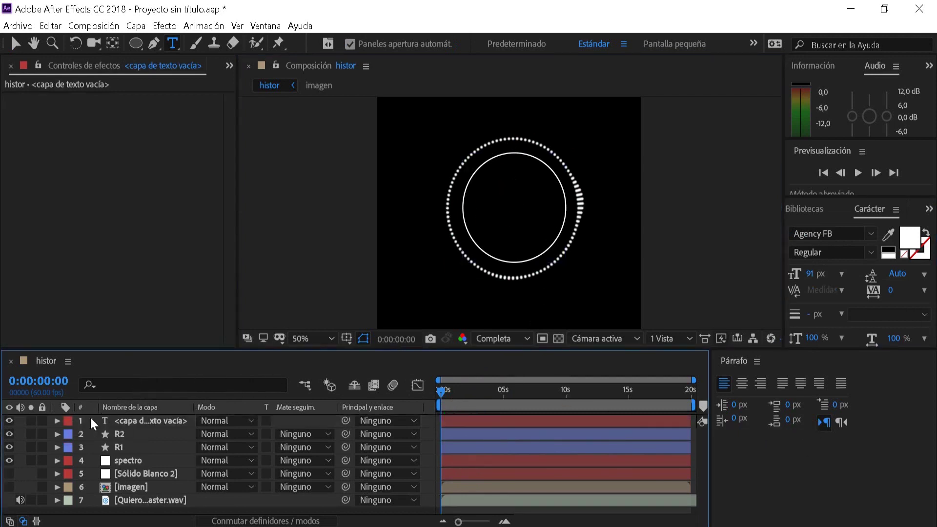
{"action": "left_click", "coordinate": [57, 420]}
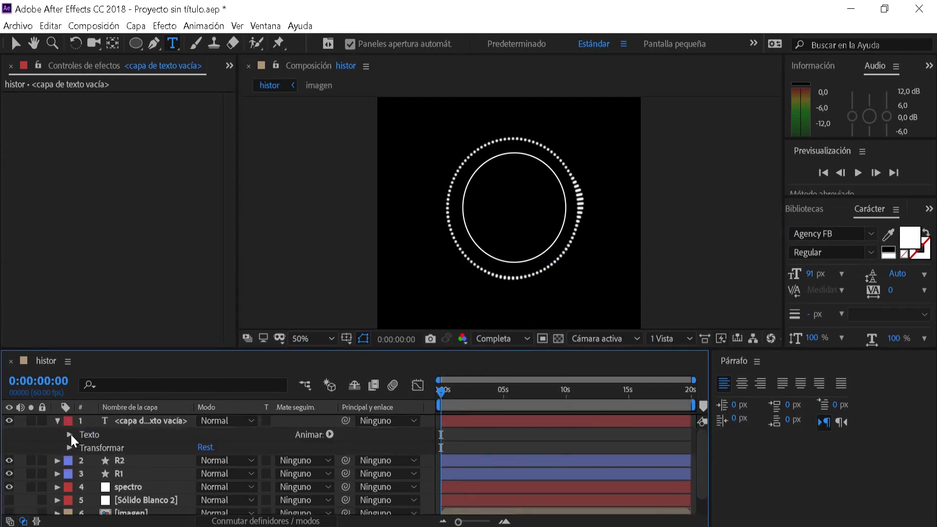
{"action": "left_click", "coordinate": [69, 434]}
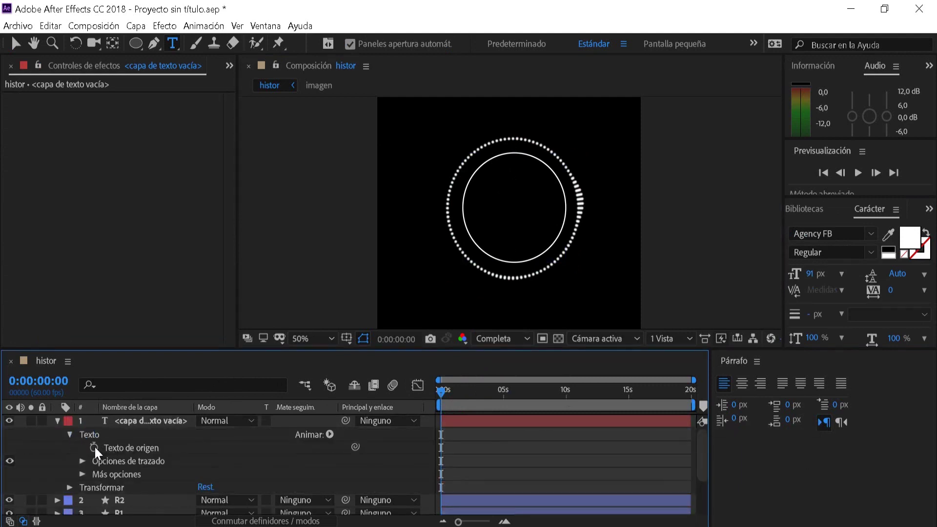
{"action": "left_click", "coordinate": [93, 443]}
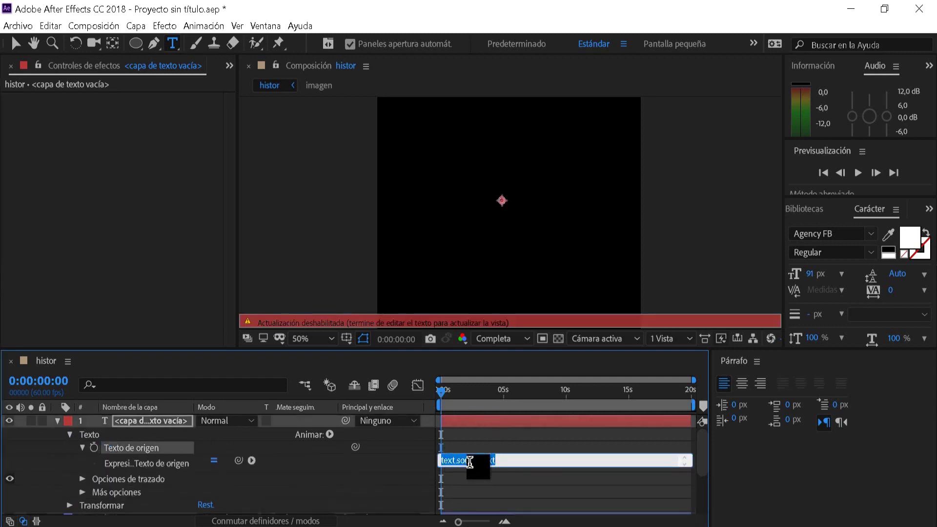
{"action": "key", "text": "ctrl+v"}
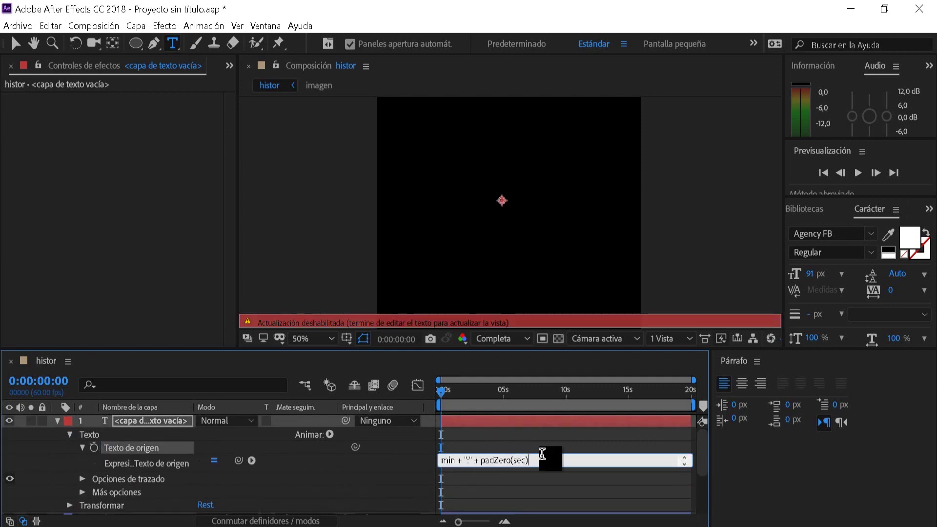
{"action": "key", "text": "Return"}
{"action": "key", "text": "BackSpace"}
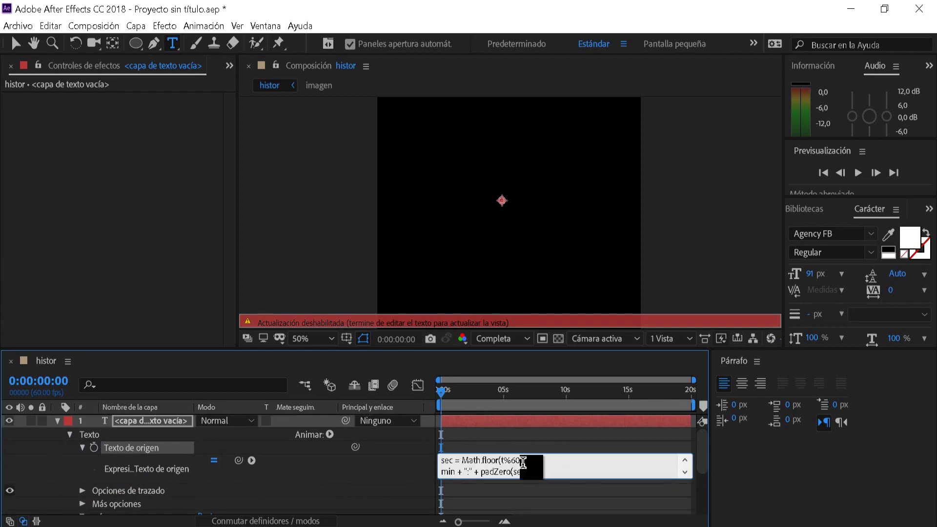
{"action": "left_click", "coordinate": [83, 431]}
Collapse the text layer and preview the timer counting up
{"action": "left_click", "coordinate": [70, 433]}
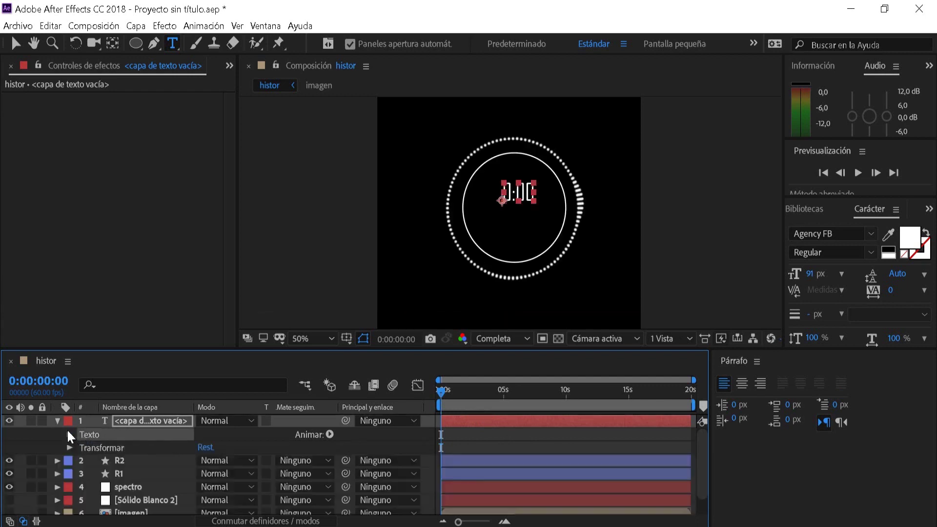
{"action": "left_click", "coordinate": [57, 420]}
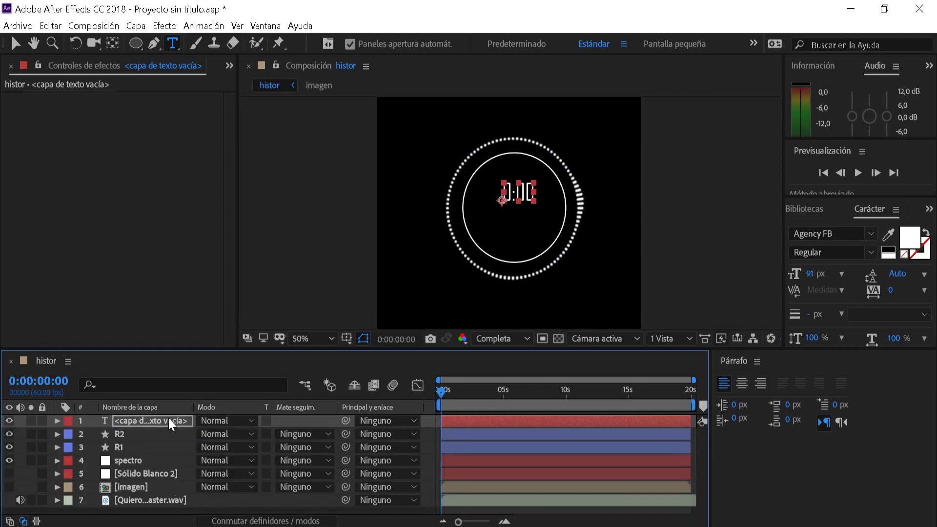
{"action": "left_click", "coordinate": [121, 433]}
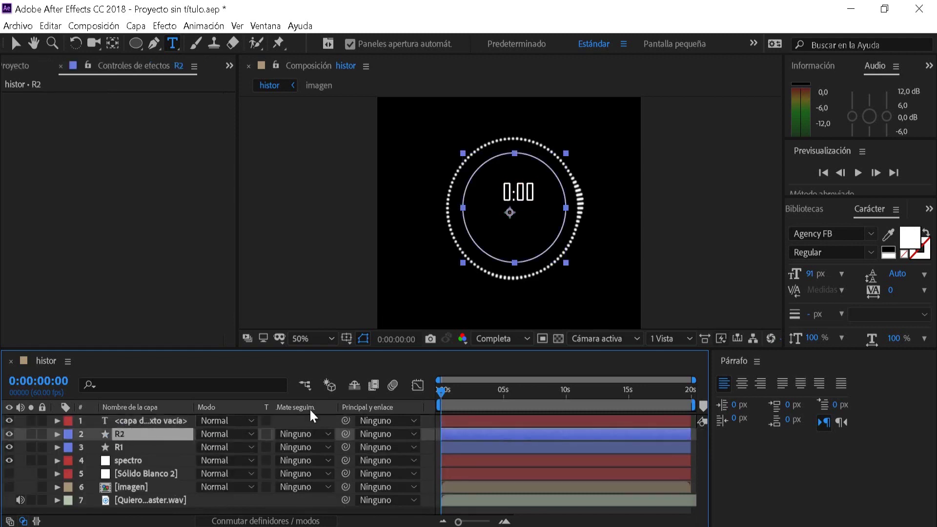
{"action": "left_click", "coordinate": [856, 172]}
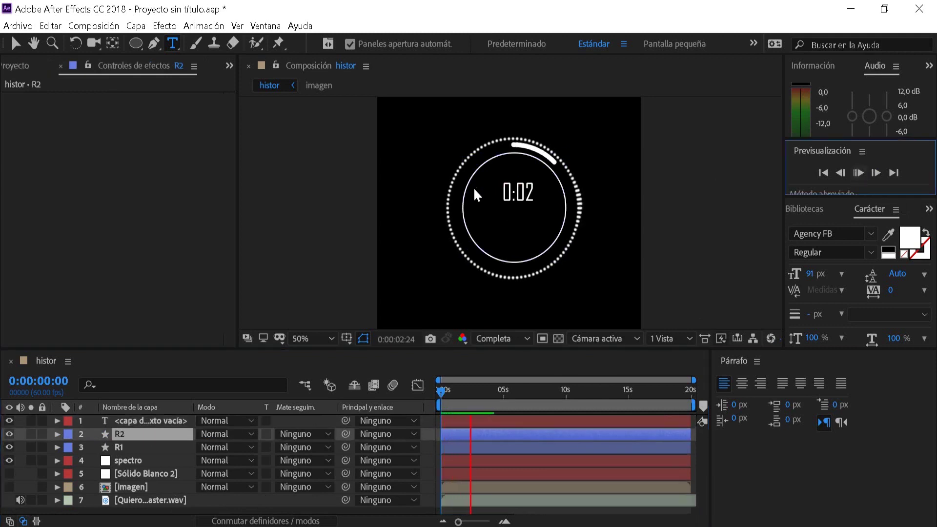
{"action": "left_click", "coordinate": [858, 172]}
Scale the timer text to 222% and move it to the centre of the circle
{"action": "left_click", "coordinate": [176, 420]}
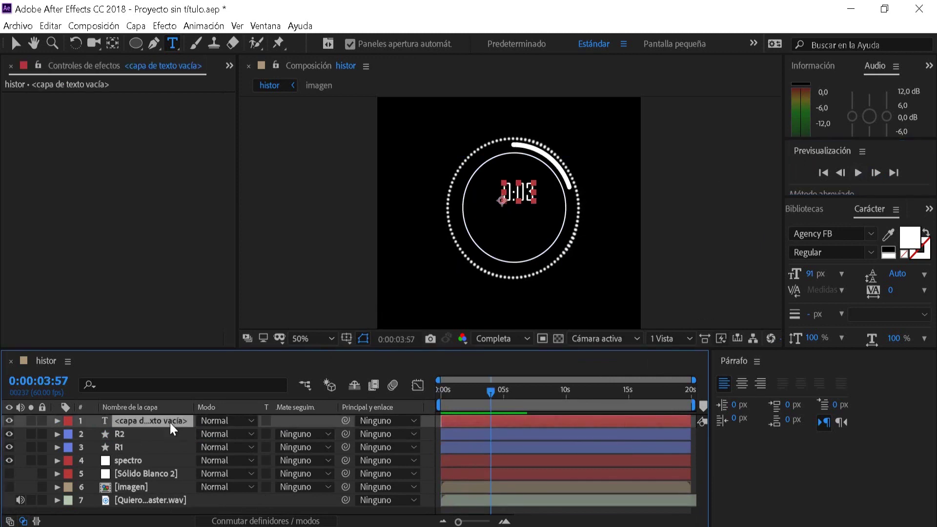
{"action": "key", "text": "s"}
{"action": "left_click_drag", "start_coordinate": [236, 434], "coordinate": [285, 434]}
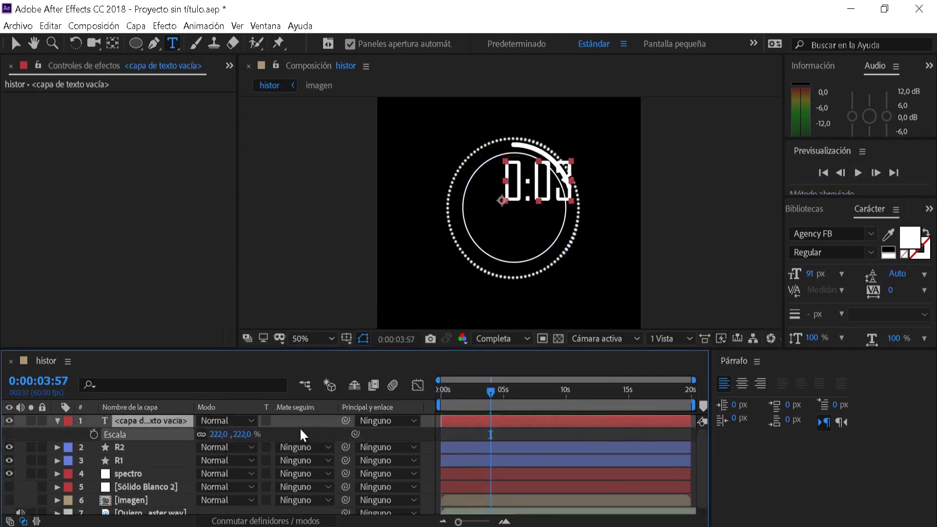
{"action": "left_click", "coordinate": [17, 43]}
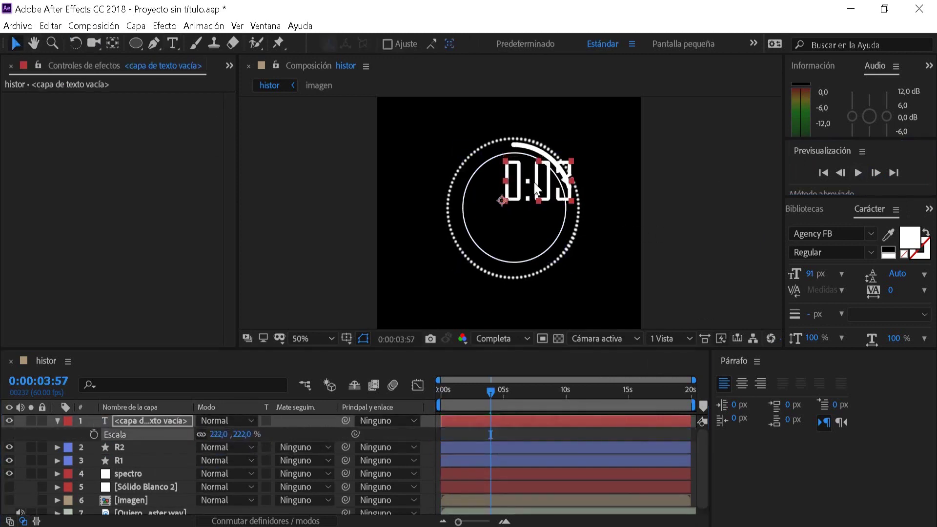
{"action": "mouse_move", "coordinate": [540, 185]}
{"action": "left_mouse_down"}
{"action": "mouse_move", "coordinate": [508, 207]}
{"action": "mouse_move", "coordinate": [518, 211]}
{"action": "left_mouse_up"}
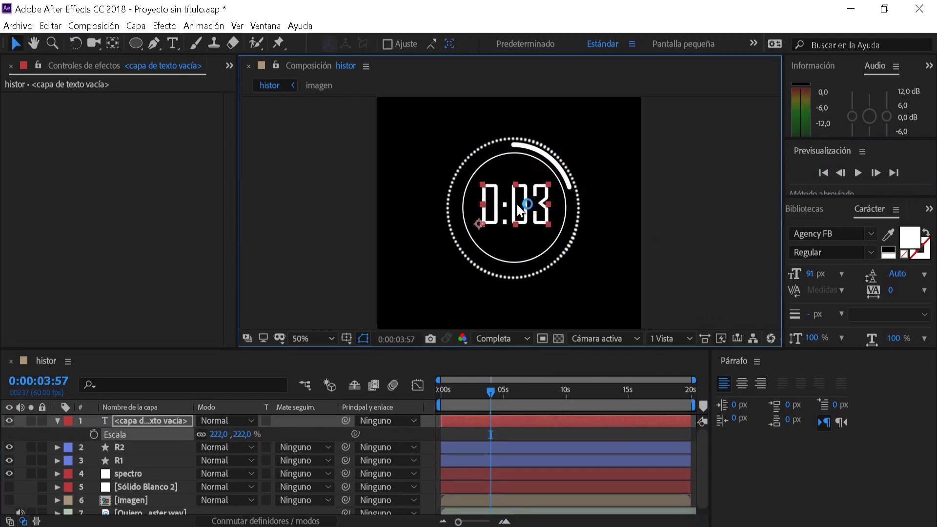
{"action": "left_click", "coordinate": [156, 446]}
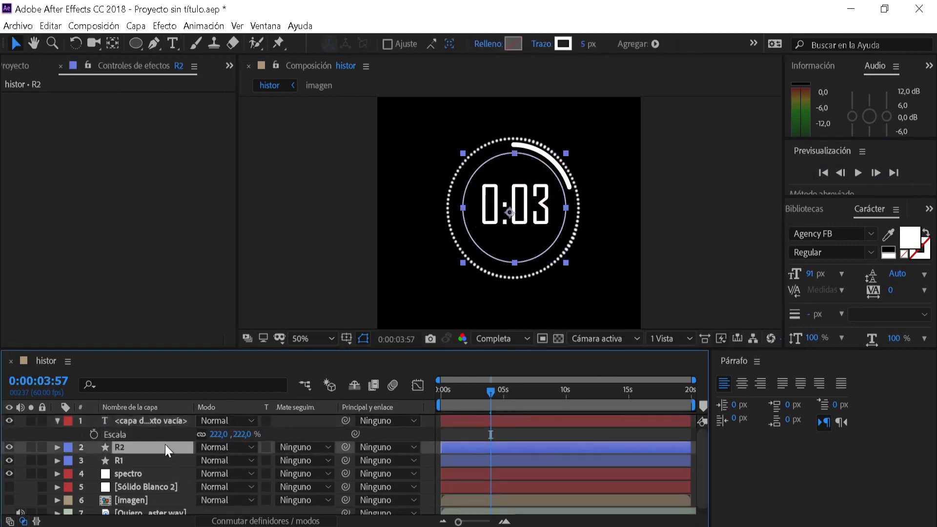
{"action": "left_click", "coordinate": [152, 421]}
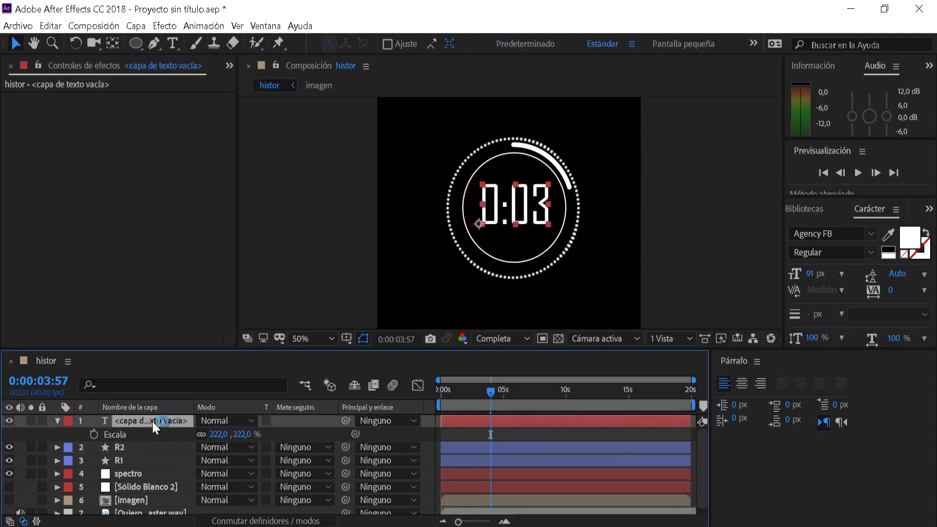
{"action": "key", "text": "Return"}
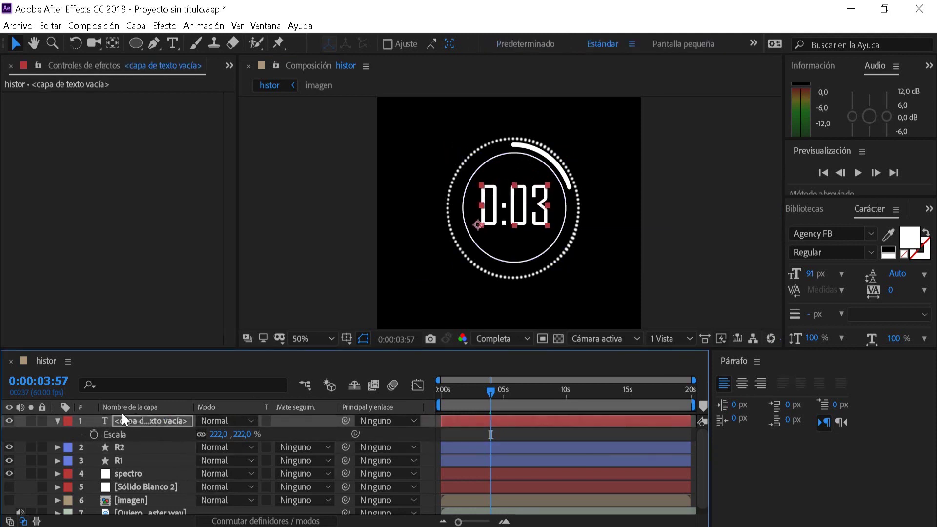
{"action": "left_click", "coordinate": [57, 421]}
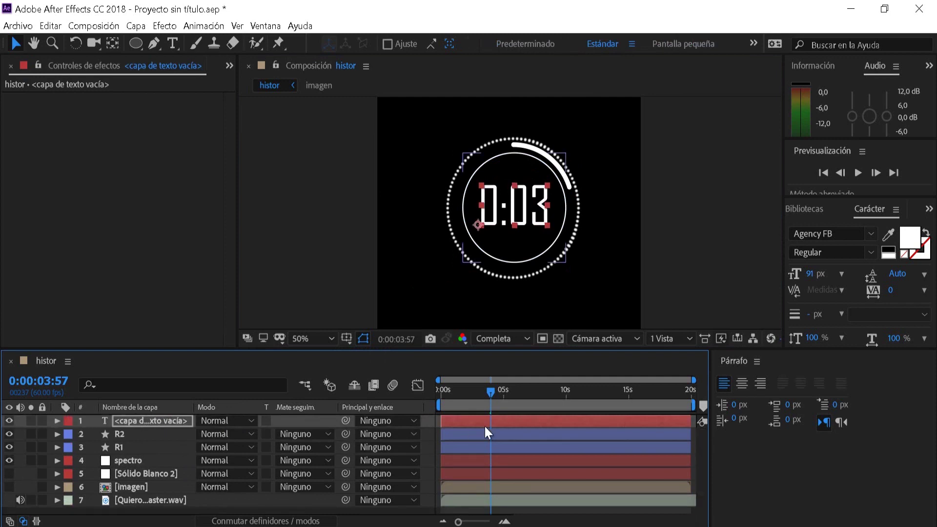
{"action": "key", "text": "space"}
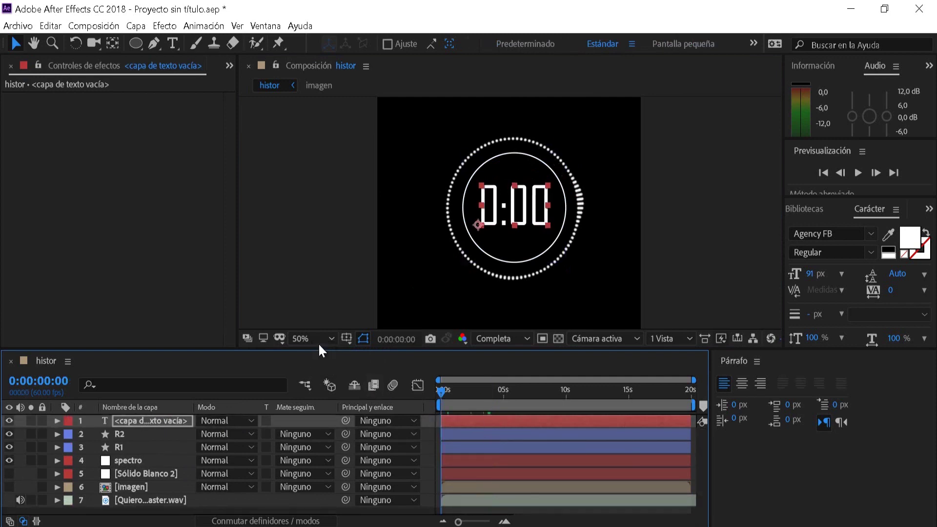
{"action": "left_click", "coordinate": [318, 342]}
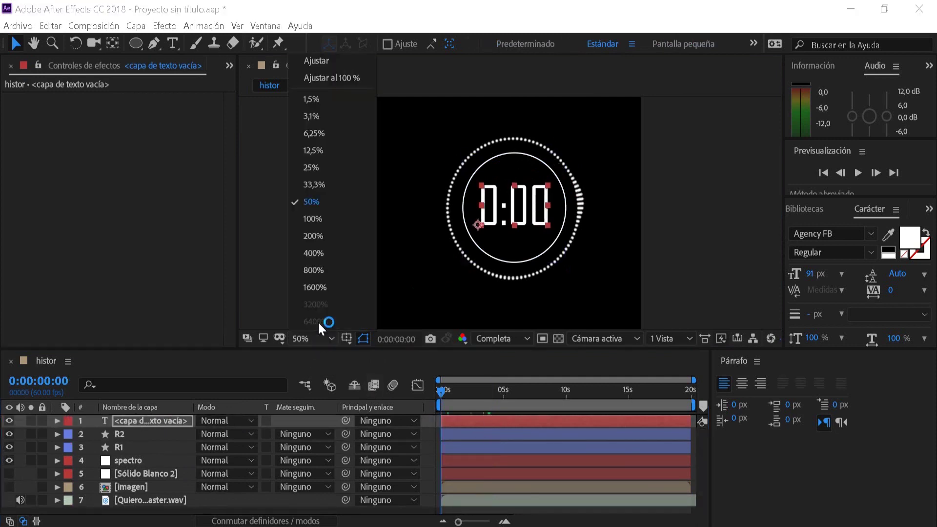
Precompose the text, R2, R1 and spectro layers into a composition named 'crono'
{"action": "left_click", "coordinate": [320, 62]}
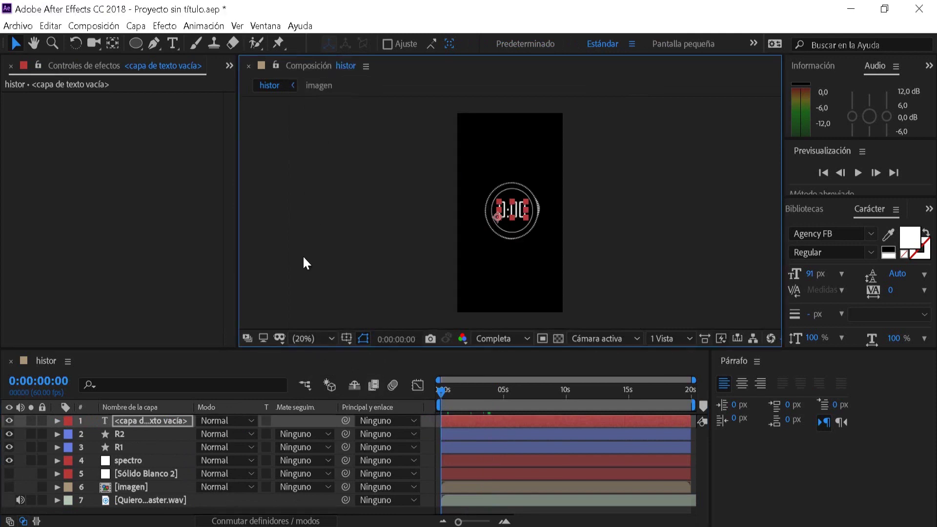
{"action": "left_click", "coordinate": [161, 422]}
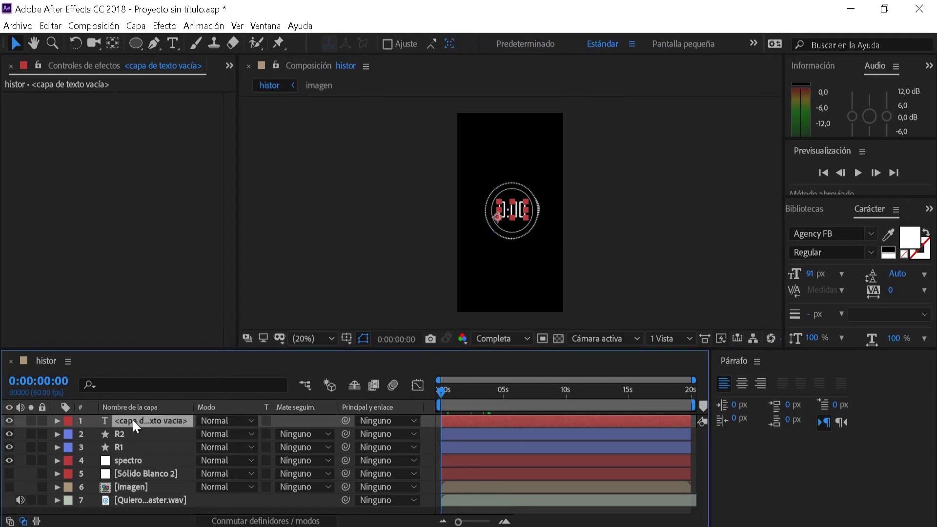
{"action": "key", "text": "shift"}
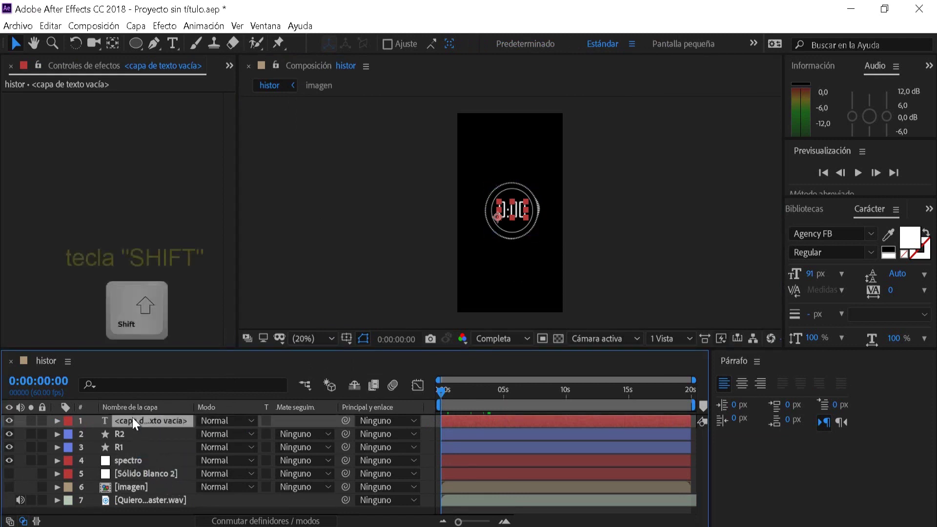
{"action": "left_click", "coordinate": [133, 459], "text": "shift"}
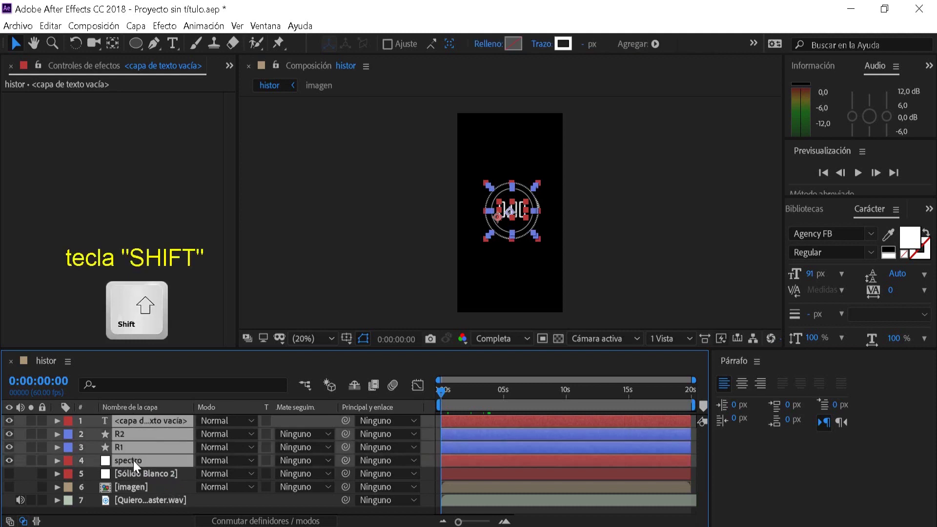
{"action": "right_click", "coordinate": [127, 423]}
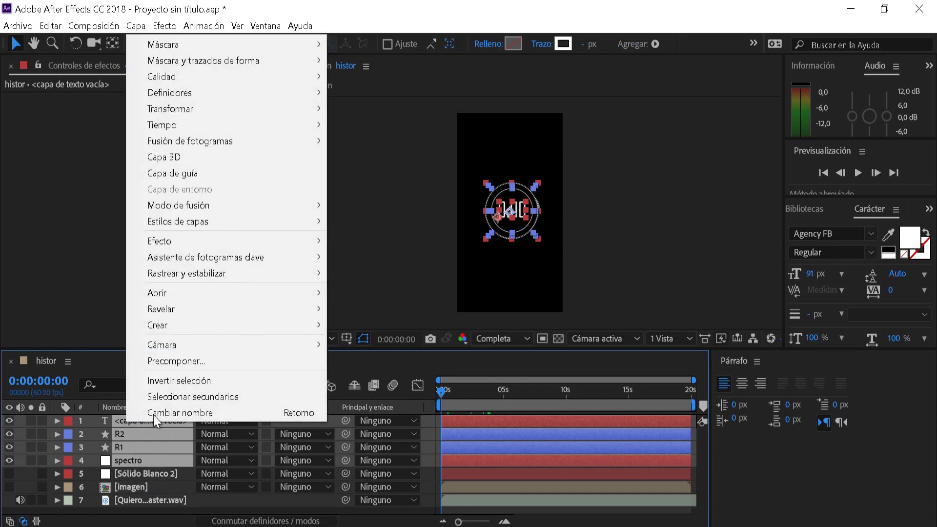
{"action": "left_click", "coordinate": [182, 361]}
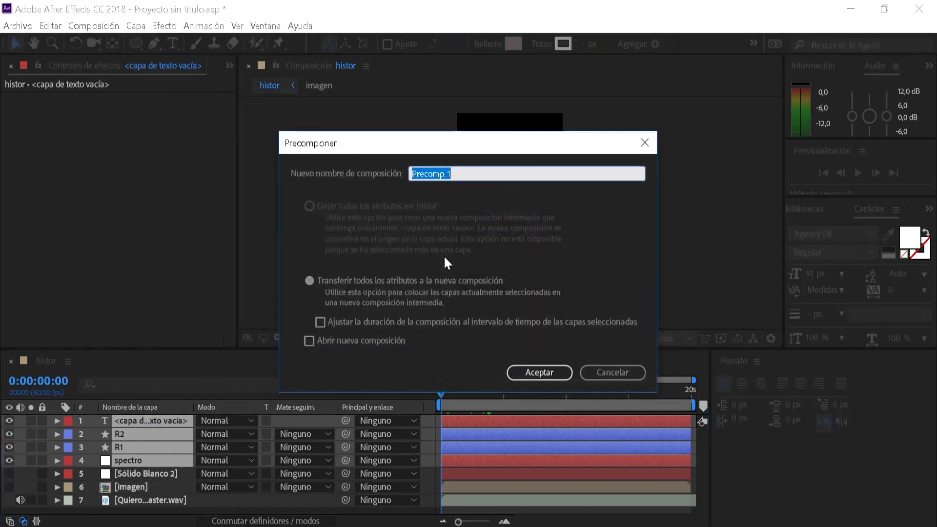
{"action": "type", "text": "cro"}
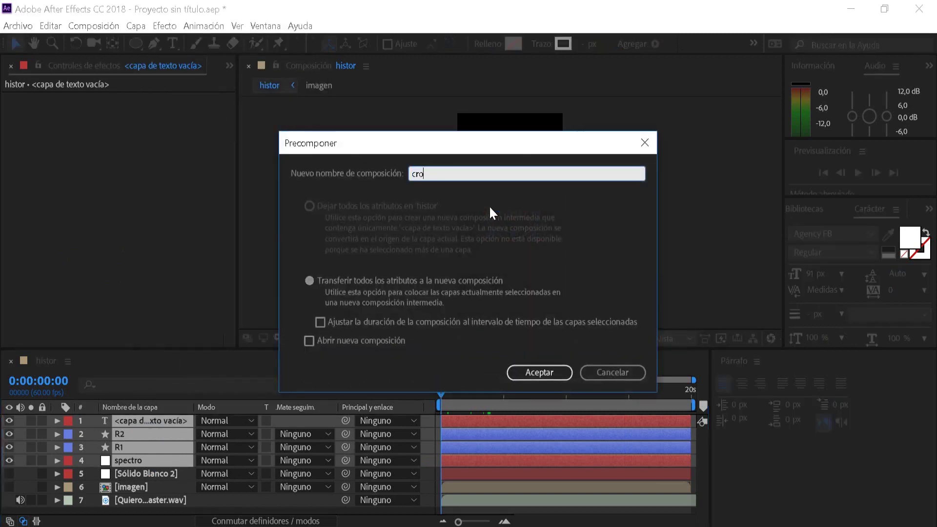
{"action": "type", "text": "no"}
{"action": "left_click", "coordinate": [525, 370]}
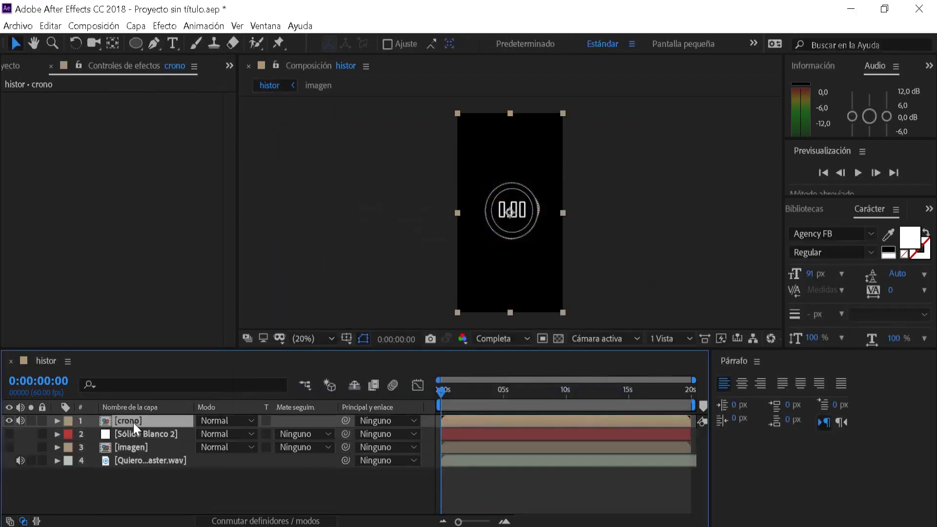
Apply Degradado de 4 colores to crono and move its four points close around the timer
{"action": "left_click", "coordinate": [928, 209]}
{"action": "left_click", "coordinate": [837, 230]}
{"action": "type", "text": "espe"}
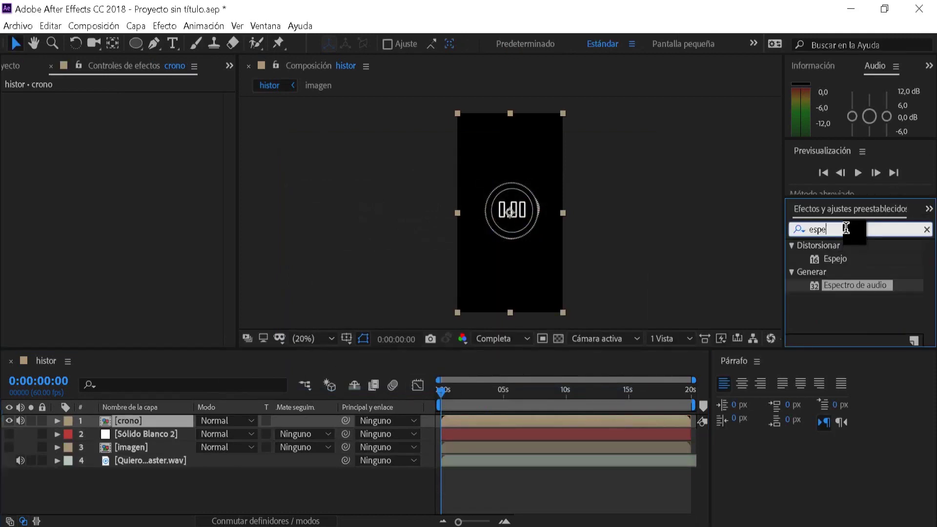
{"action": "left_click_drag", "start_coordinate": [847, 229], "coordinate": [788, 229]}
{"action": "type", "text": "degra"}
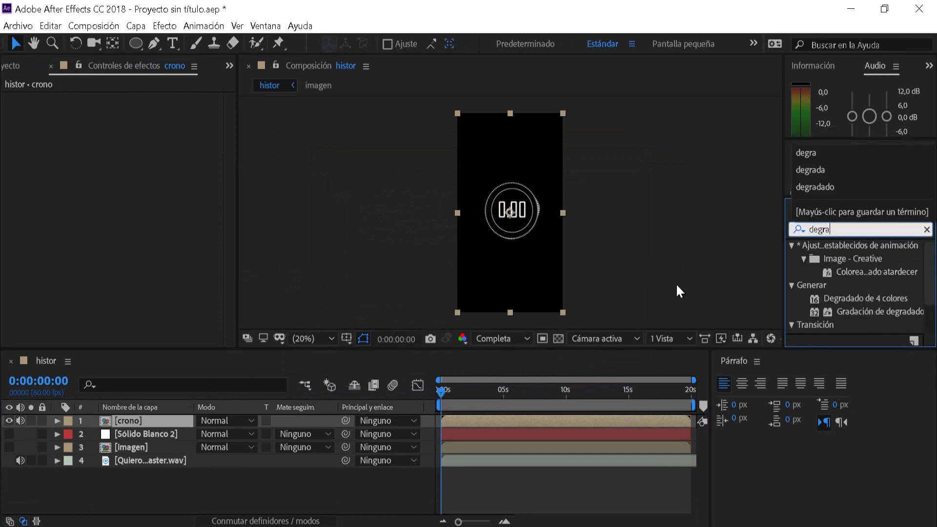
{"action": "type", "text": "da"}
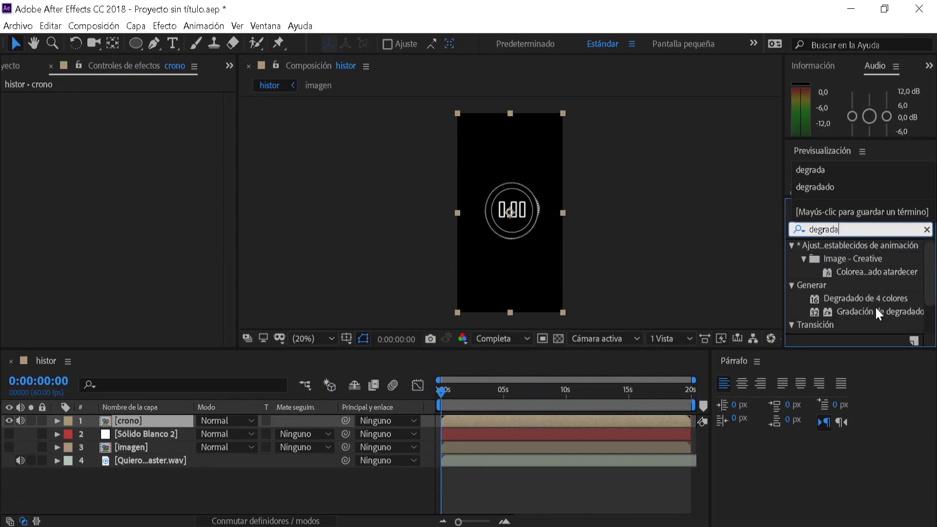
{"action": "double_click", "coordinate": [871, 299]}
{"action": "left_click_drag", "start_coordinate": [863, 297], "coordinate": [141, 422]}
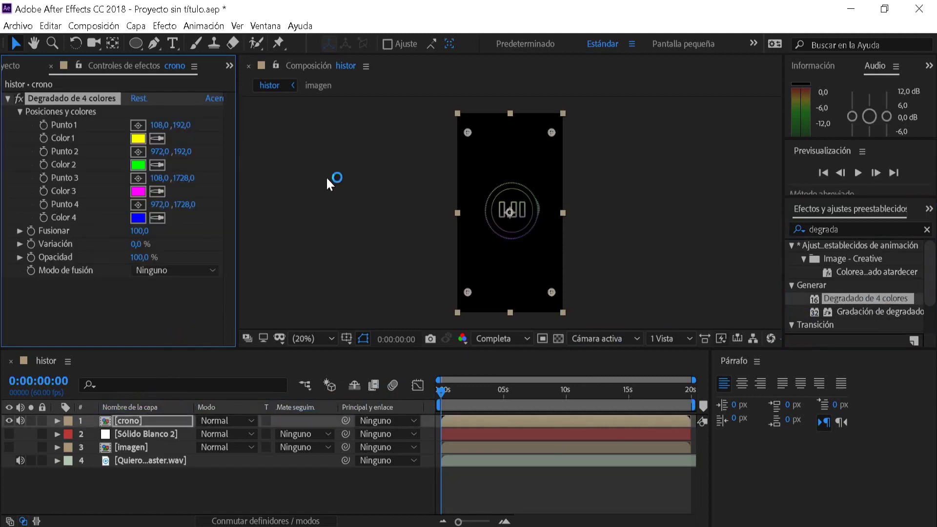
{"action": "key", "text": "comma"}
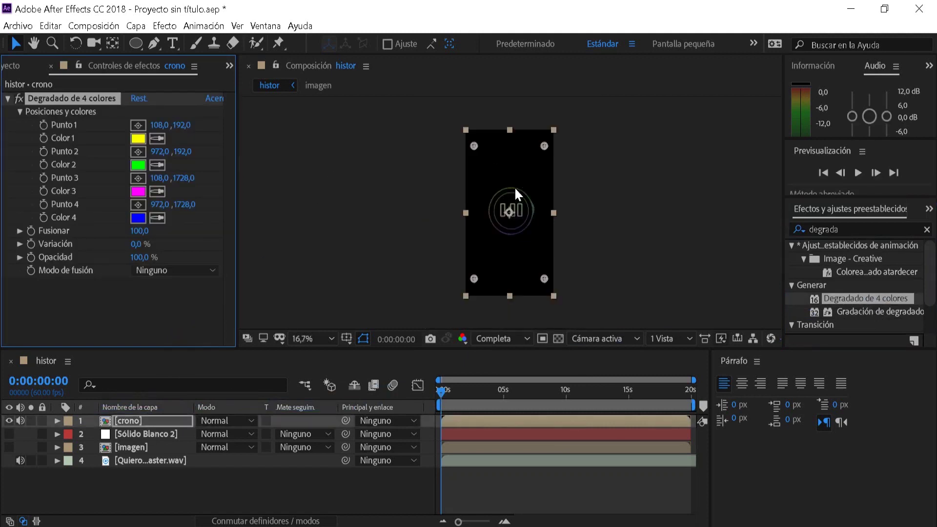
{"action": "left_click_drag", "start_coordinate": [474, 146], "coordinate": [486, 179]}
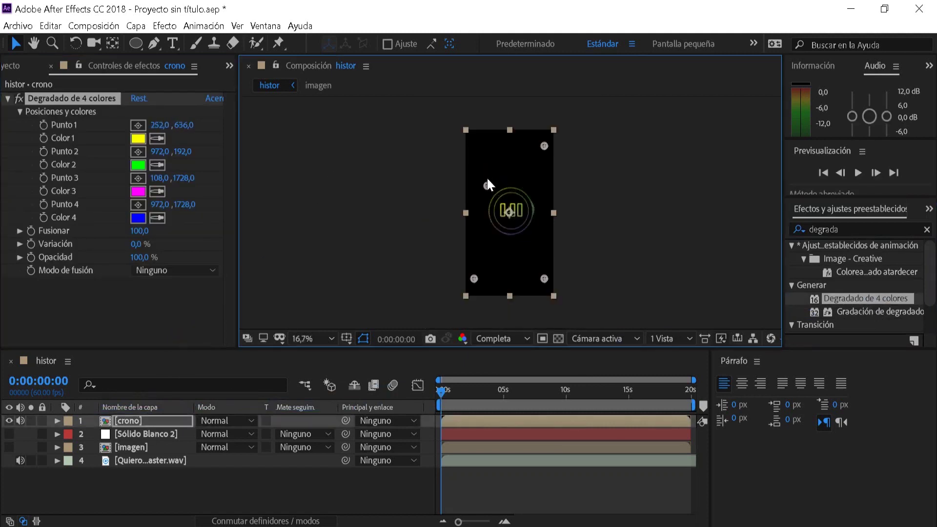
{"action": "left_click_drag", "start_coordinate": [541, 150], "coordinate": [533, 184]}
{"action": "left_click_drag", "start_coordinate": [544, 279], "coordinate": [531, 245]}
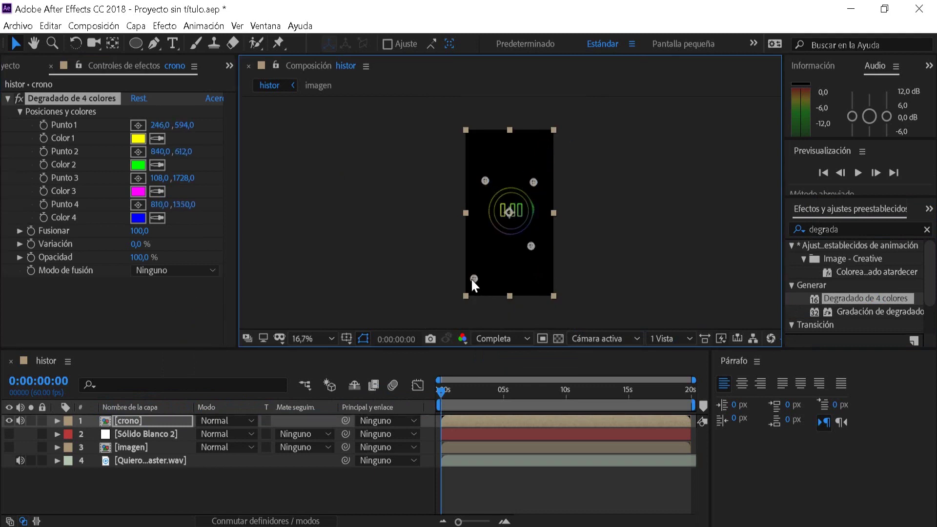
{"action": "left_click_drag", "start_coordinate": [474, 279], "coordinate": [485, 244]}
{"action": "key", "text": "period"}
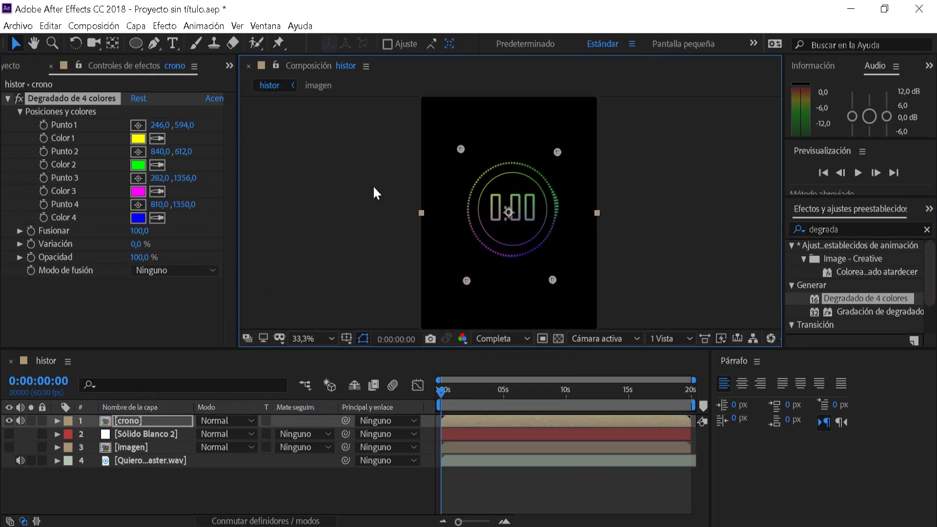
Set the gradient colours: colours 1 and 4 cyan, colours 2 and 3 green
{"action": "left_click", "coordinate": [138, 164]}
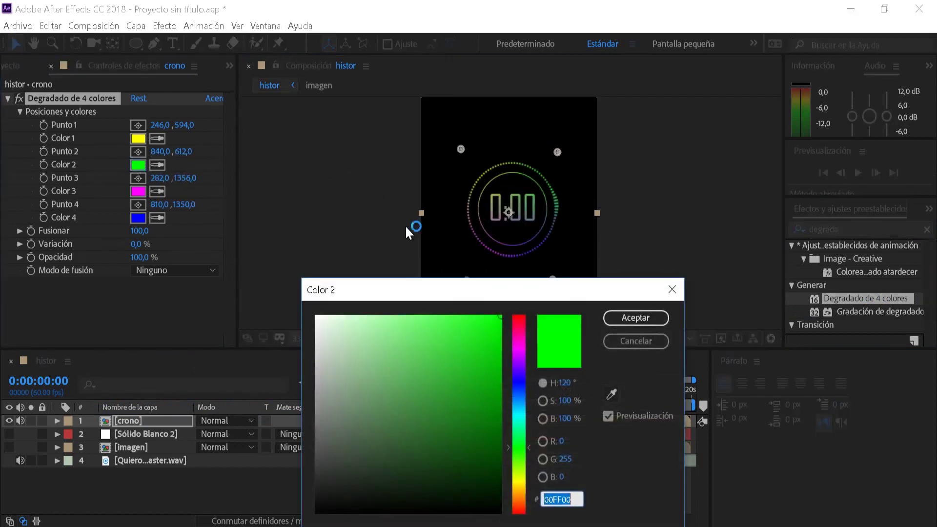
{"action": "left_click_drag", "start_coordinate": [521, 447], "coordinate": [523, 438]}
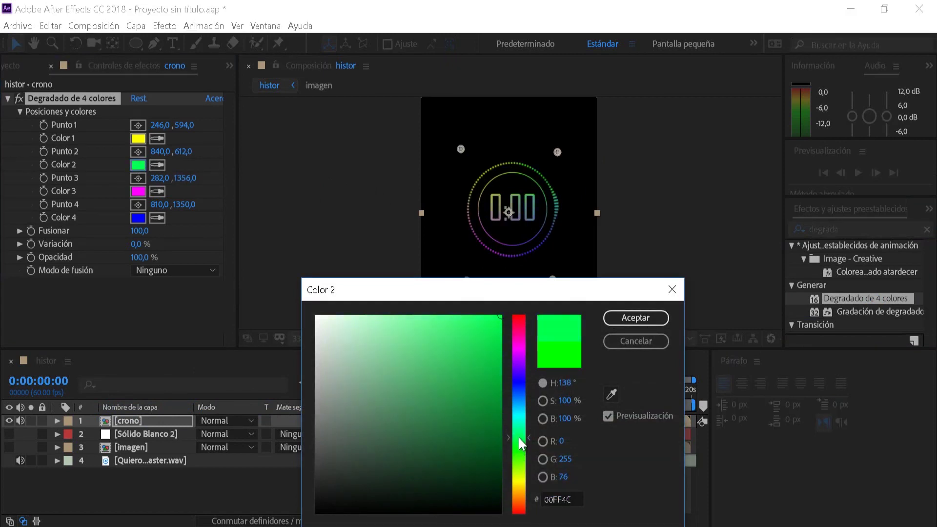
{"action": "left_click", "coordinate": [635, 318]}
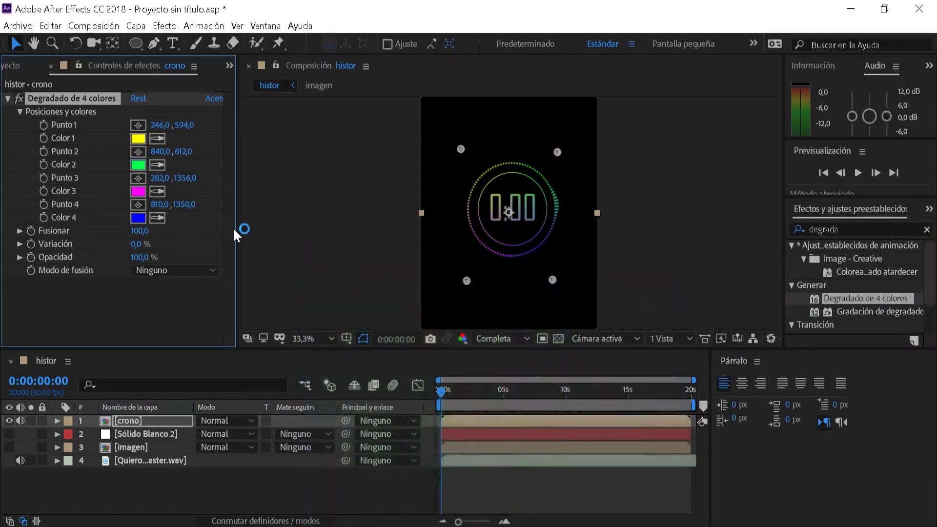
{"action": "left_click", "coordinate": [139, 140]}
{"action": "left_click_drag", "start_coordinate": [509, 440], "coordinate": [517, 414]}
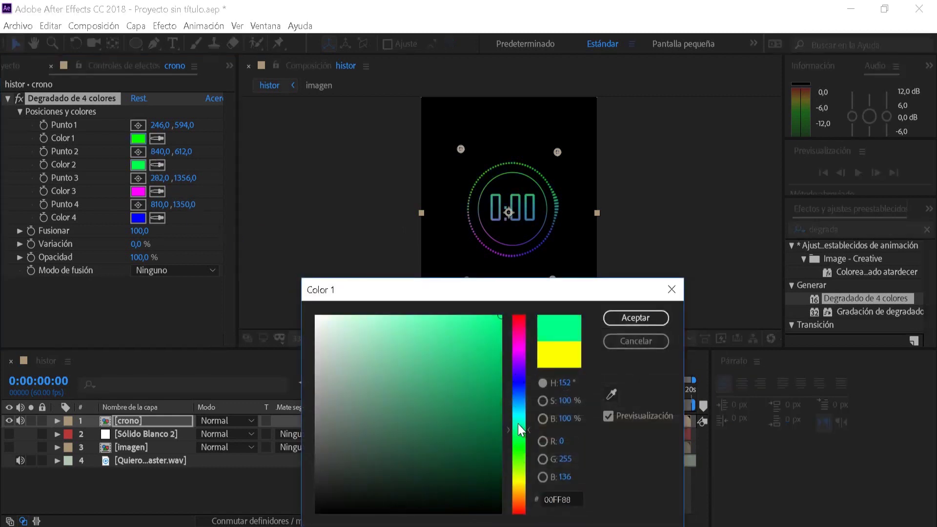
{"action": "left_click", "coordinate": [620, 320]}
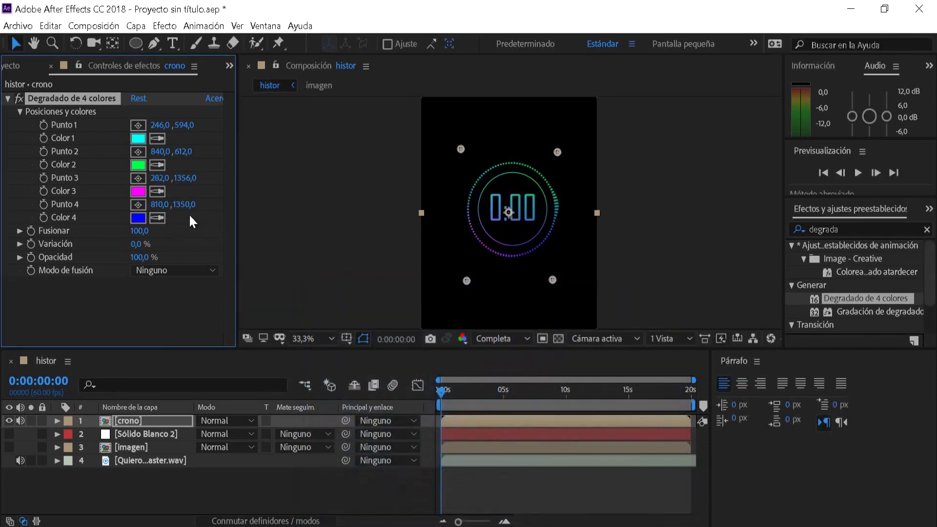
{"action": "left_click", "coordinate": [138, 217]}
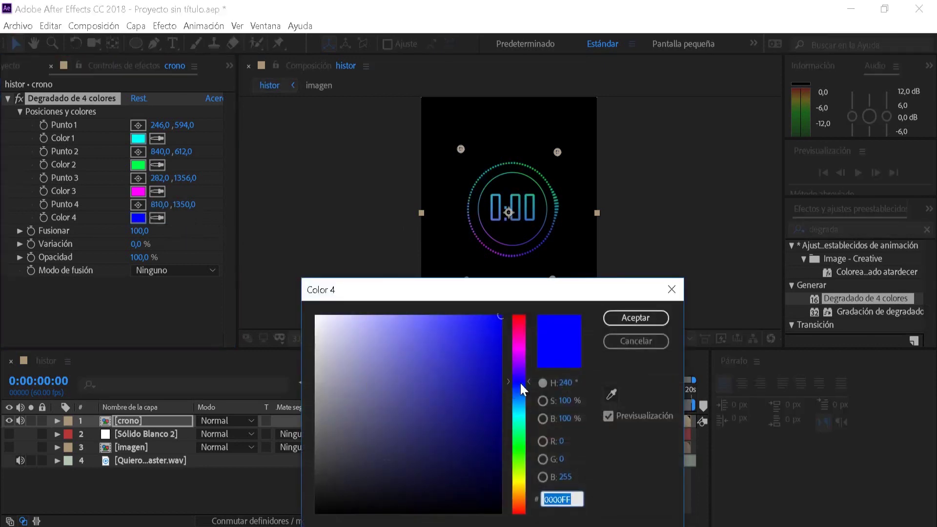
{"action": "left_click_drag", "start_coordinate": [519, 381], "coordinate": [521, 429]}
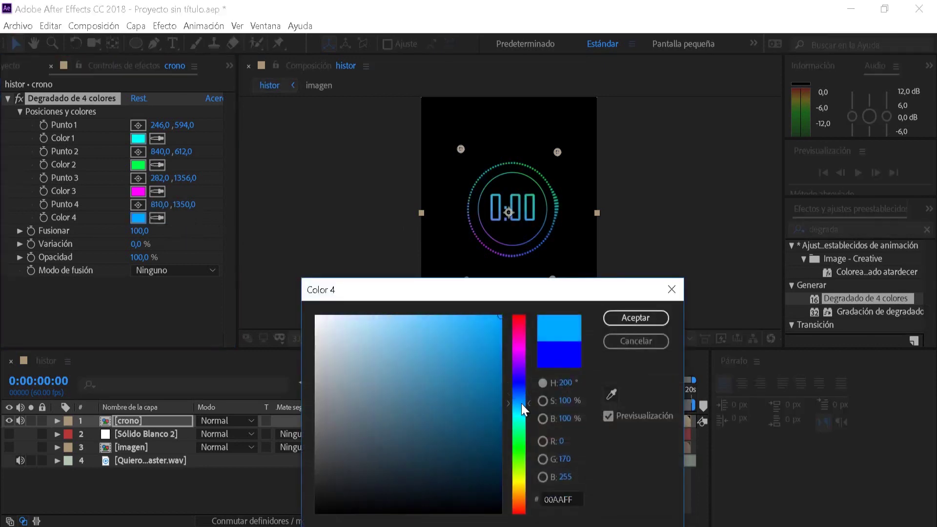
{"action": "left_click", "coordinate": [138, 190]}
{"action": "left_click", "coordinate": [611, 394]}
{"action": "left_click", "coordinate": [141, 164]}
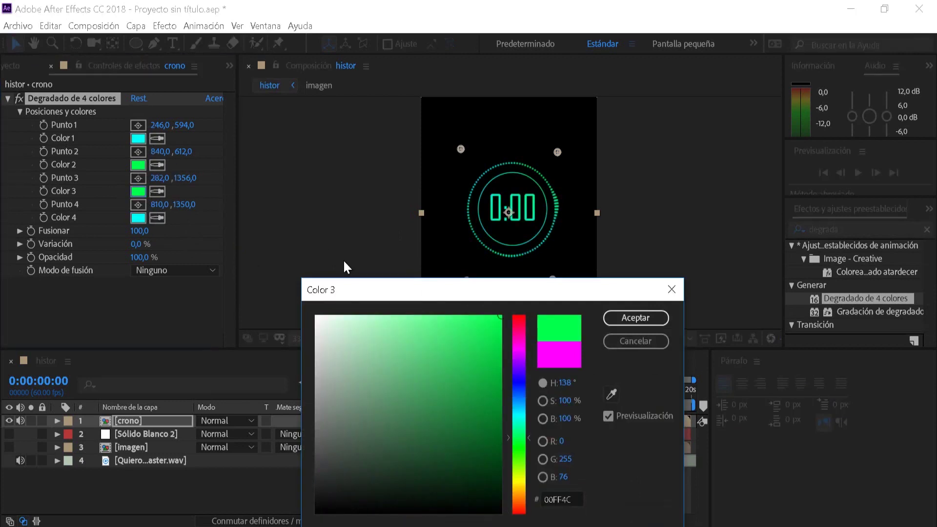
{"action": "key", "text": "Return"}
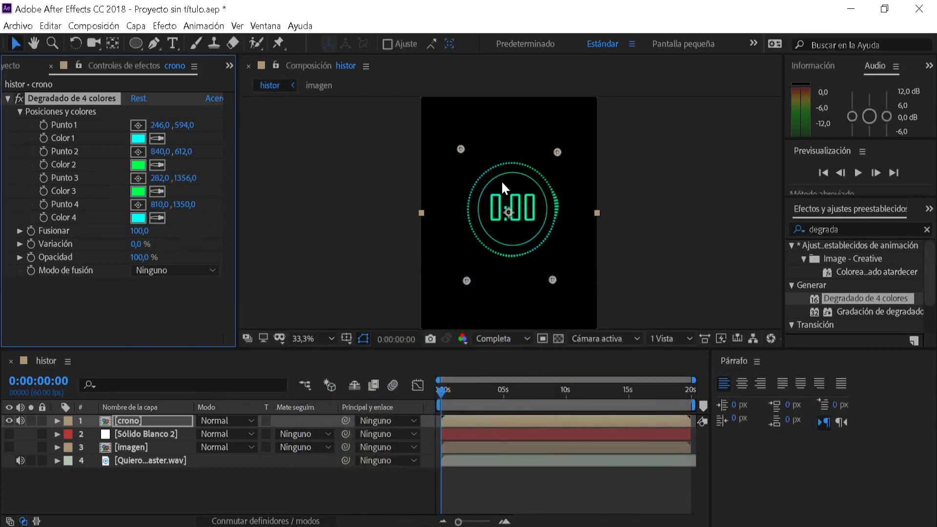
{"action": "left_click", "coordinate": [802, 228]}
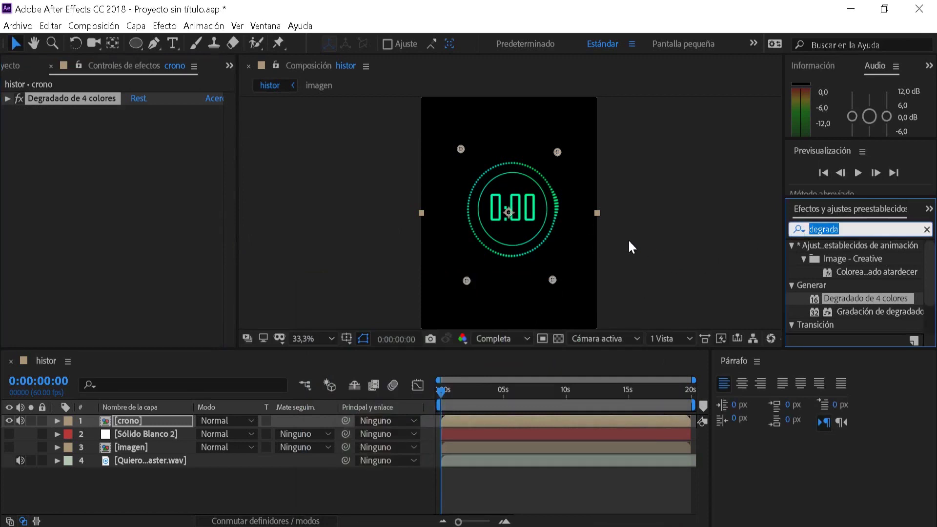
Apply Resplandor to crono with Umbral de resplandor at 100%, then duplicate the crono layer
{"action": "type", "text": "respland"}
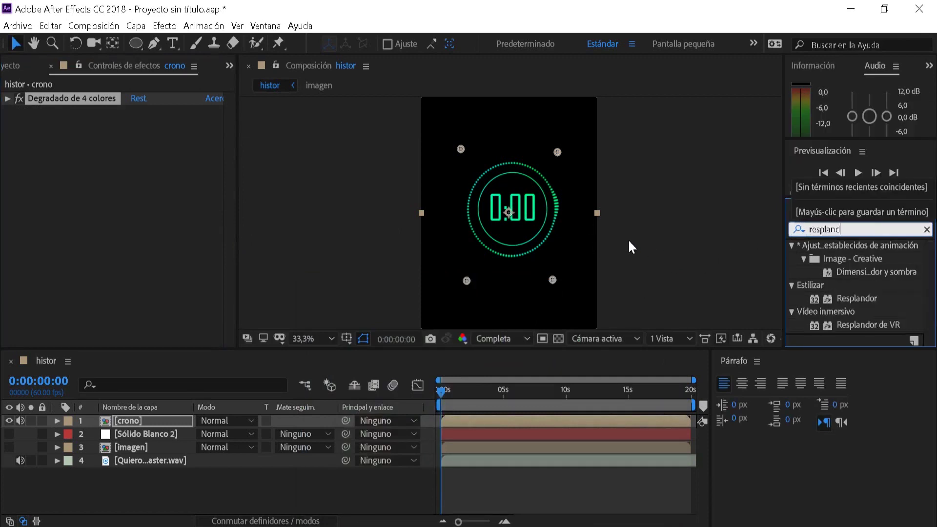
{"action": "type", "text": "or"}
{"action": "left_click_drag", "start_coordinate": [858, 297], "coordinate": [145, 422]}
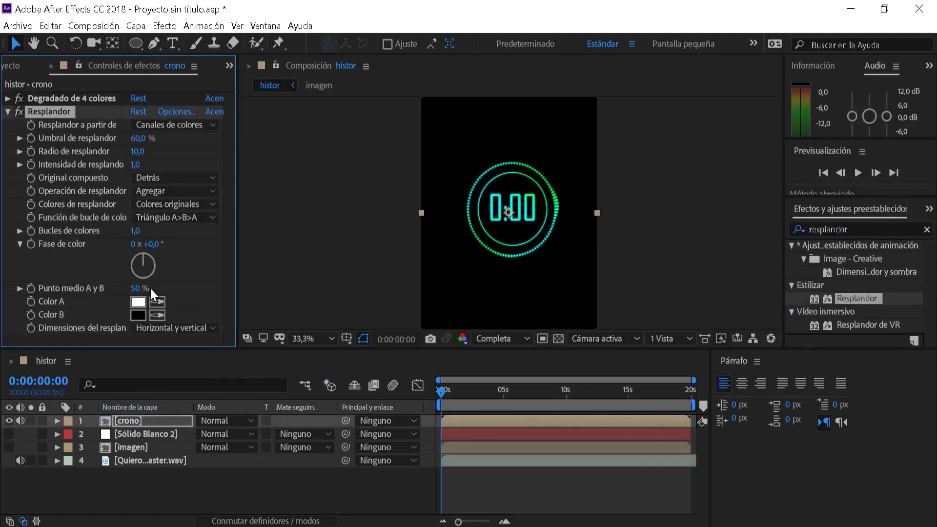
{"action": "left_click_drag", "start_coordinate": [137, 138], "coordinate": [261, 151]}
{"action": "left_click", "coordinate": [8, 112]}
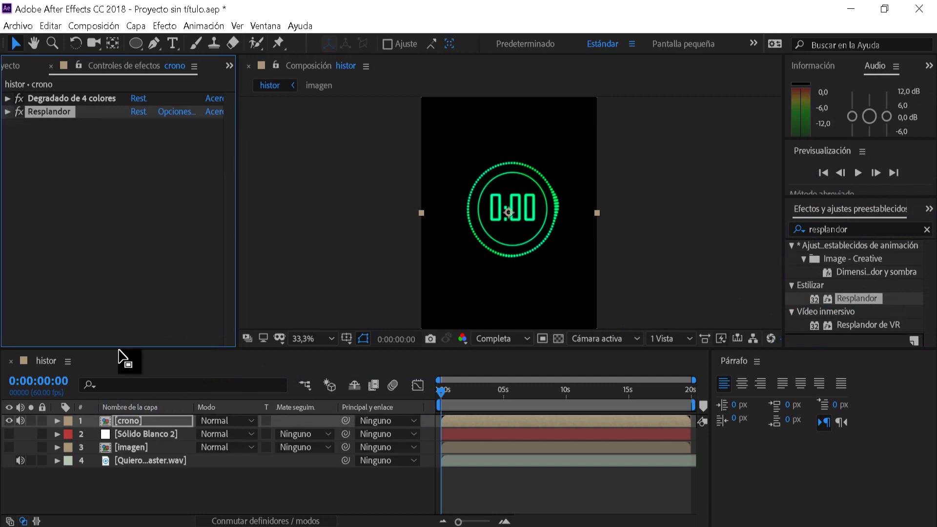
{"action": "left_click", "coordinate": [192, 497]}
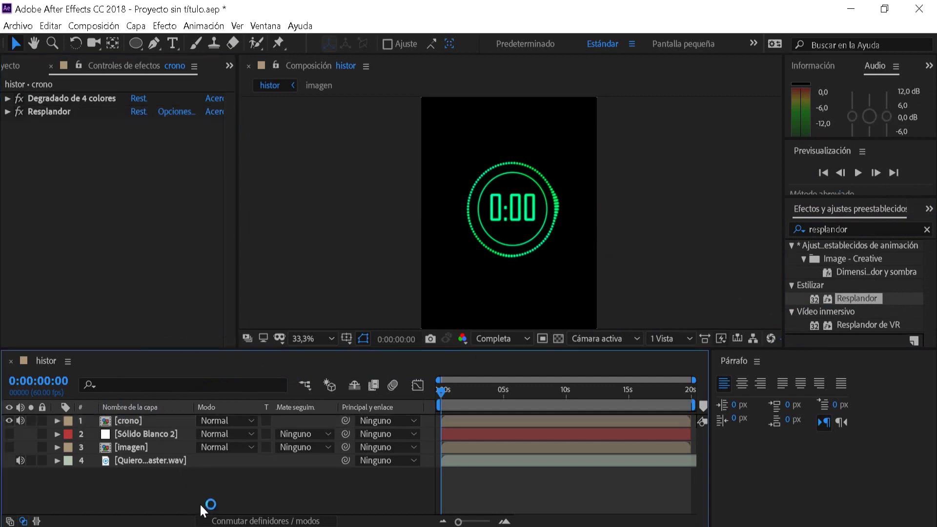
{"action": "left_click", "coordinate": [128, 420]}
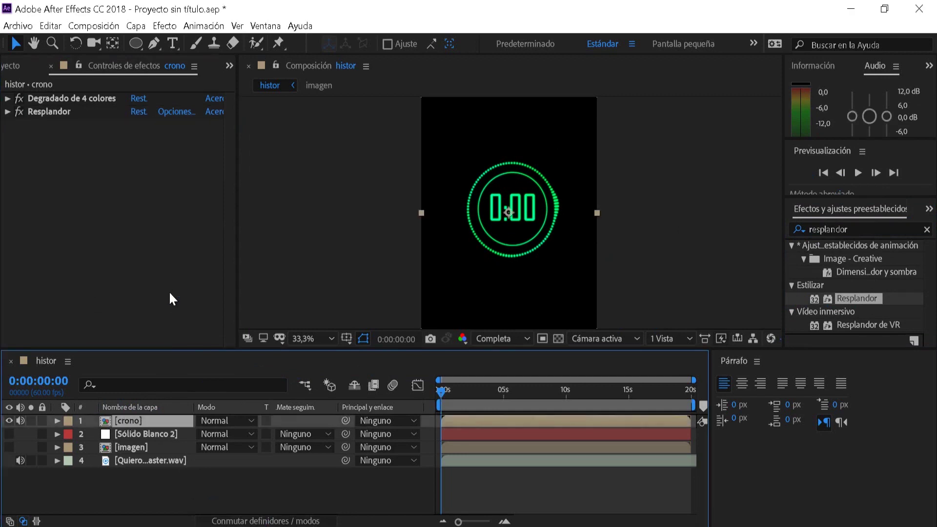
{"action": "key", "text": "ctrl+d"}
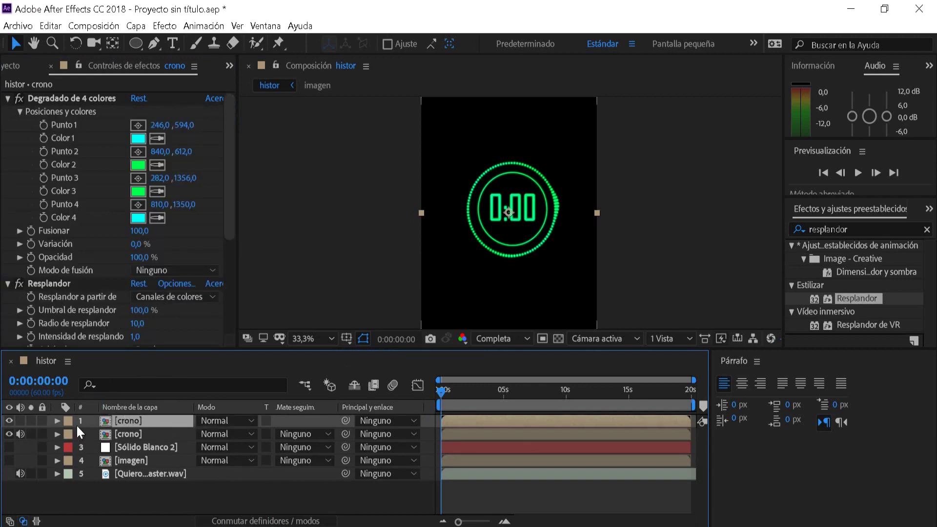
Apply CC Light Burst 2.5 to the crono timer
{"action": "left_click", "coordinate": [9, 283]}
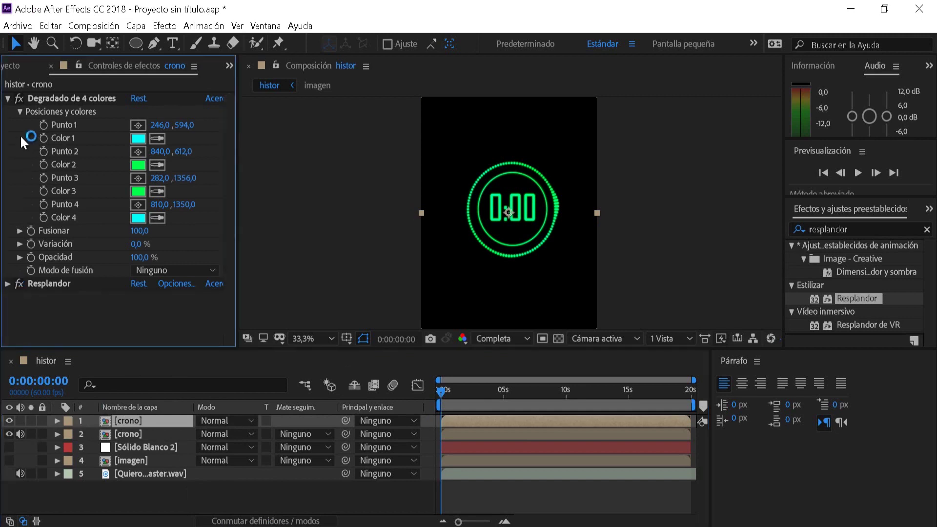
{"action": "left_click", "coordinate": [8, 98]}
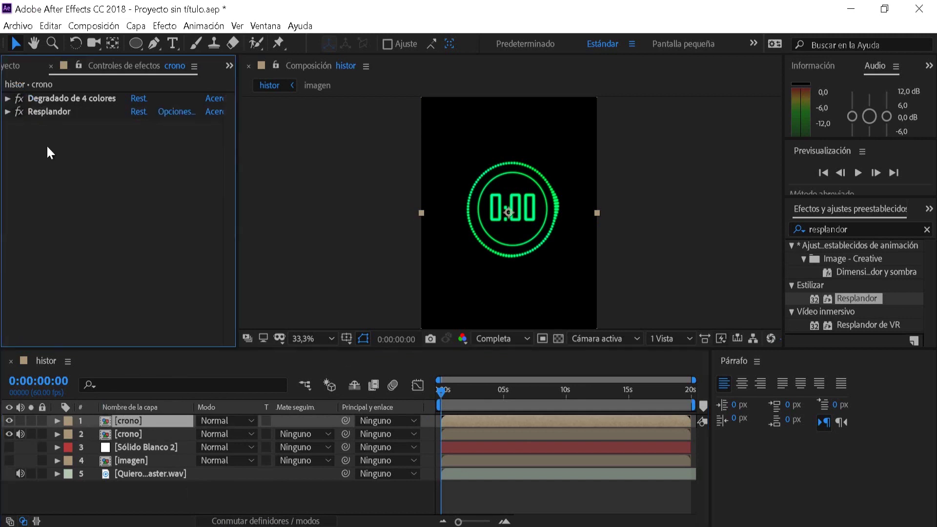
{"action": "left_click", "coordinate": [117, 432]}
{"action": "left_click", "coordinate": [856, 231]}
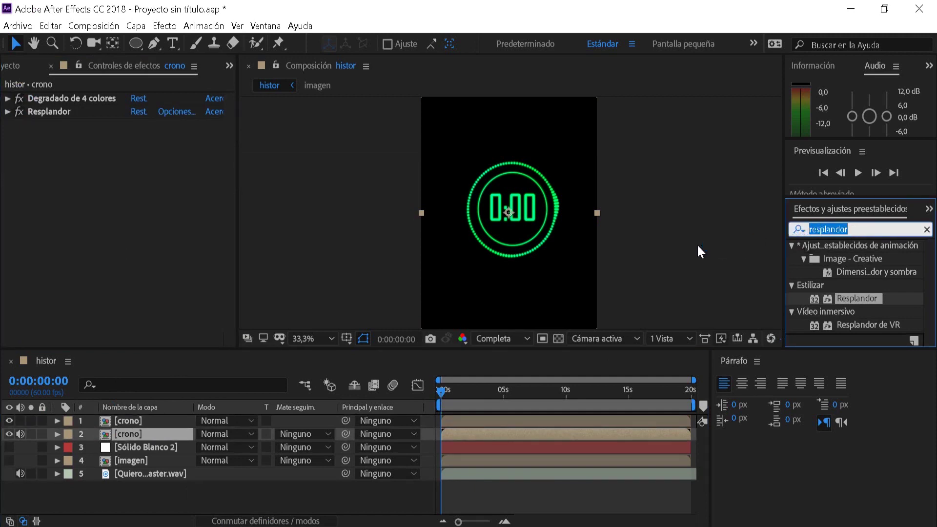
{"action": "type", "text": "li"}
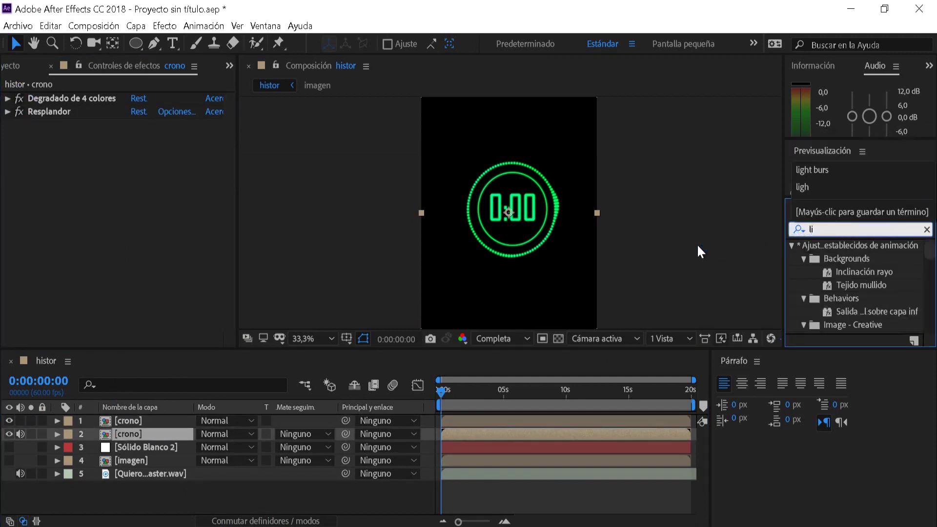
{"action": "type", "text": "g"}
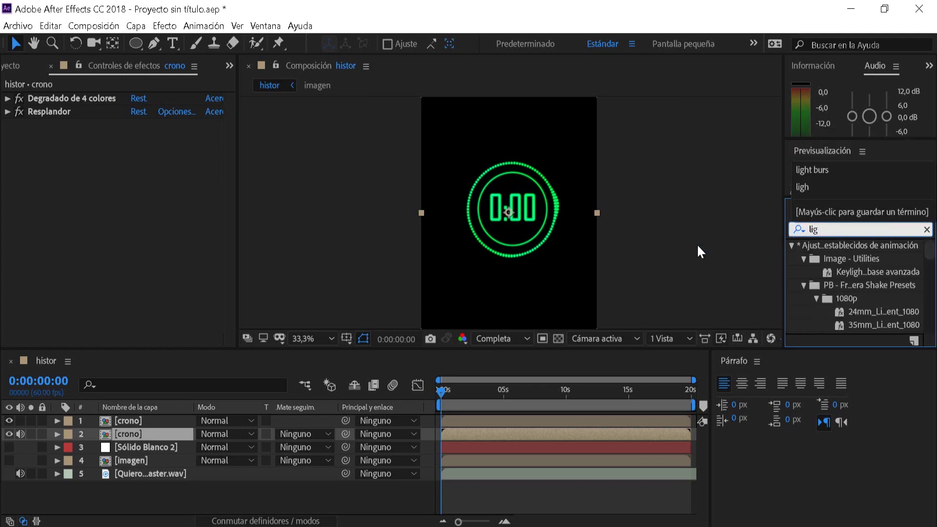
{"action": "type", "text": "ht"}
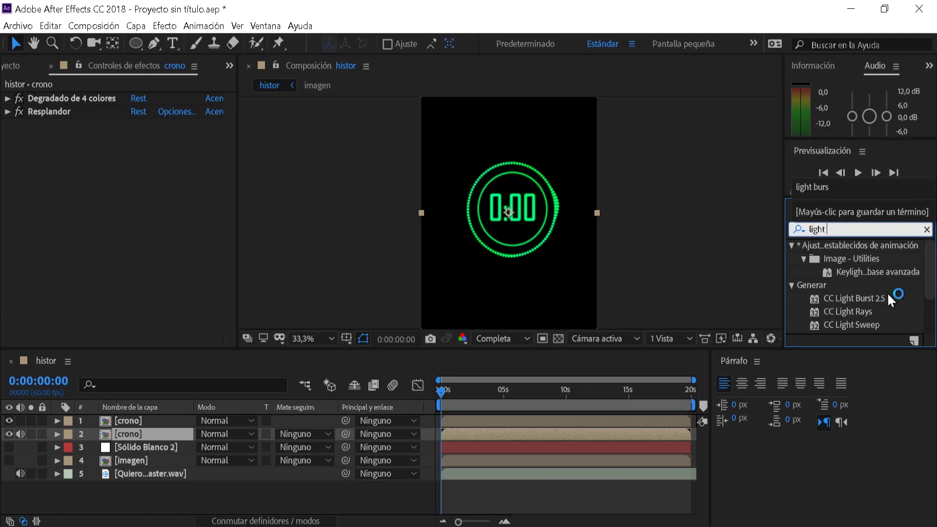
{"action": "left_click_drag", "start_coordinate": [885, 293], "coordinate": [147, 430]}
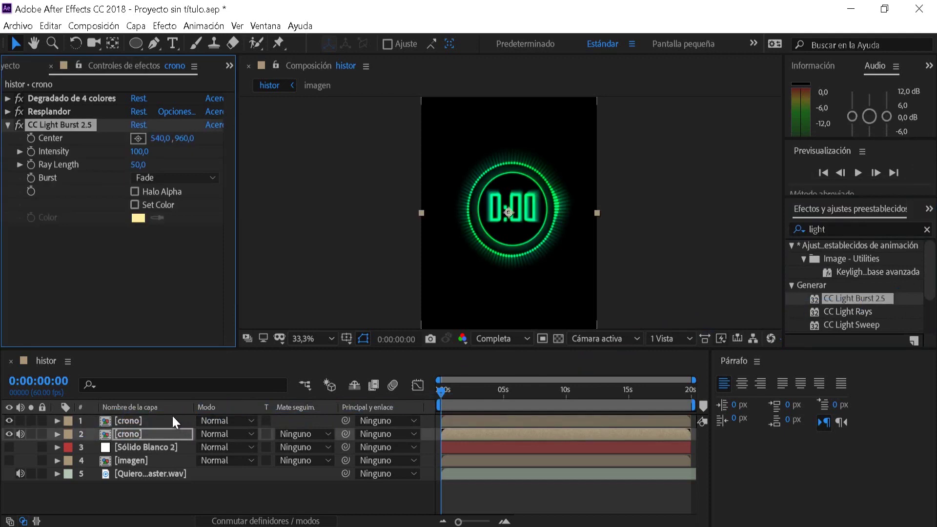
Set the second crono layer to 90% opacity and 90% scale
{"action": "left_click", "coordinate": [125, 431]}
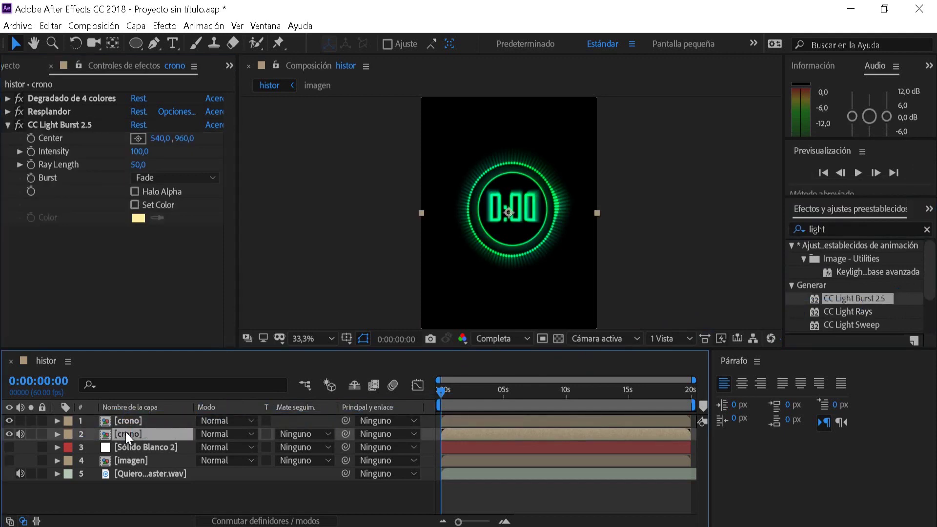
{"action": "key", "text": "t"}
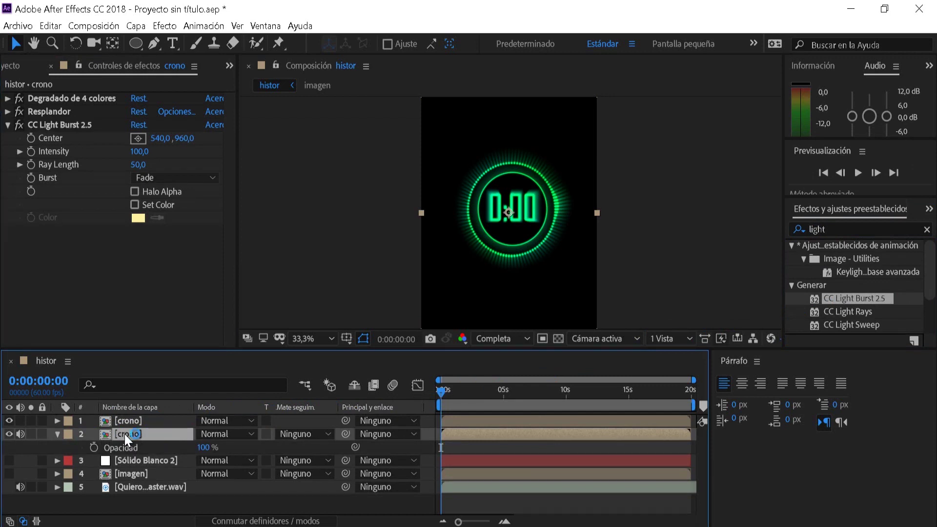
{"action": "left_click", "coordinate": [205, 446]}
{"action": "type", "text": "90"}
{"action": "key", "text": "Return"}
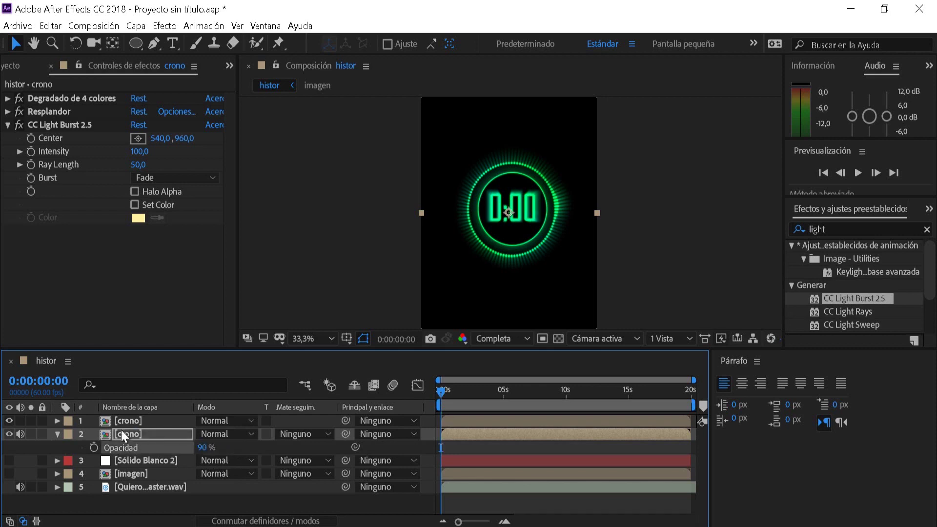
{"action": "left_click", "coordinate": [121, 431]}
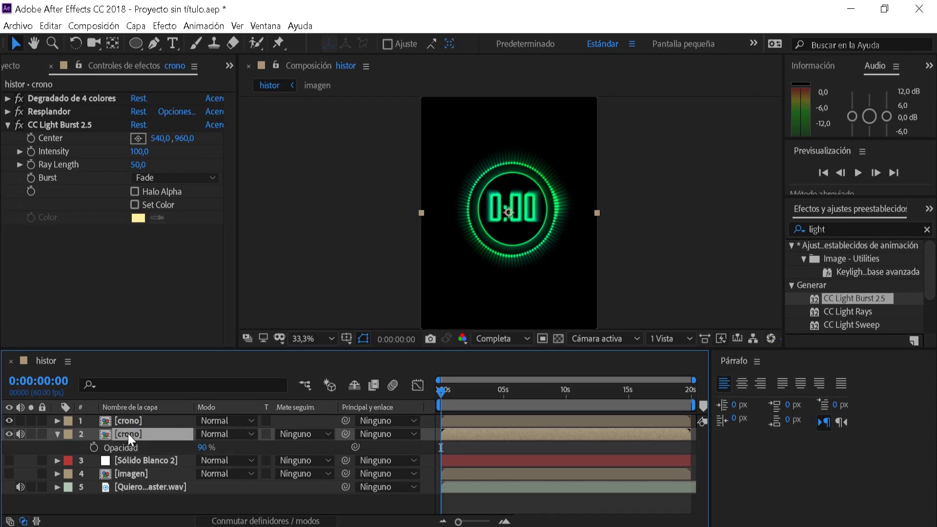
{"action": "key", "text": "s"}
{"action": "left_click", "coordinate": [215, 447]}
{"action": "key", "text": "BackSpace"}
{"action": "type", "text": "90"}
{"action": "key", "text": "Return"}
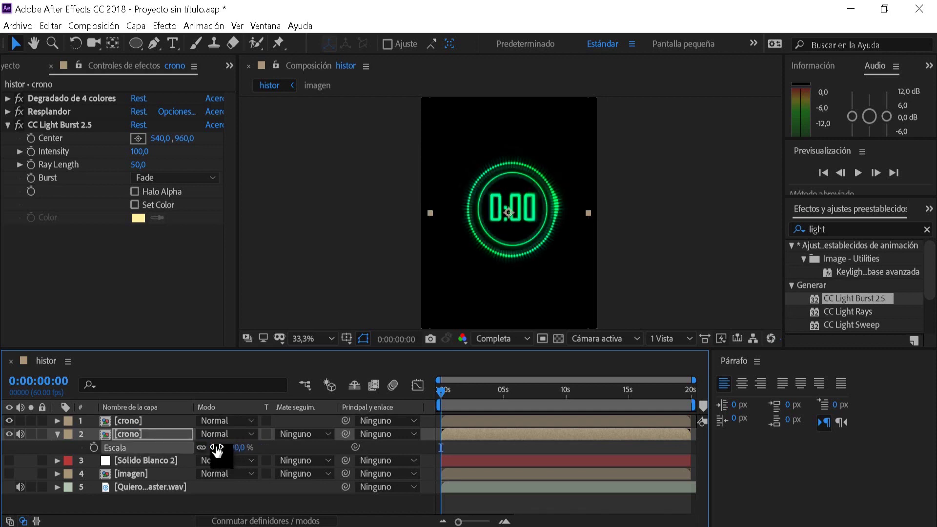
{"action": "left_click", "coordinate": [58, 433]}
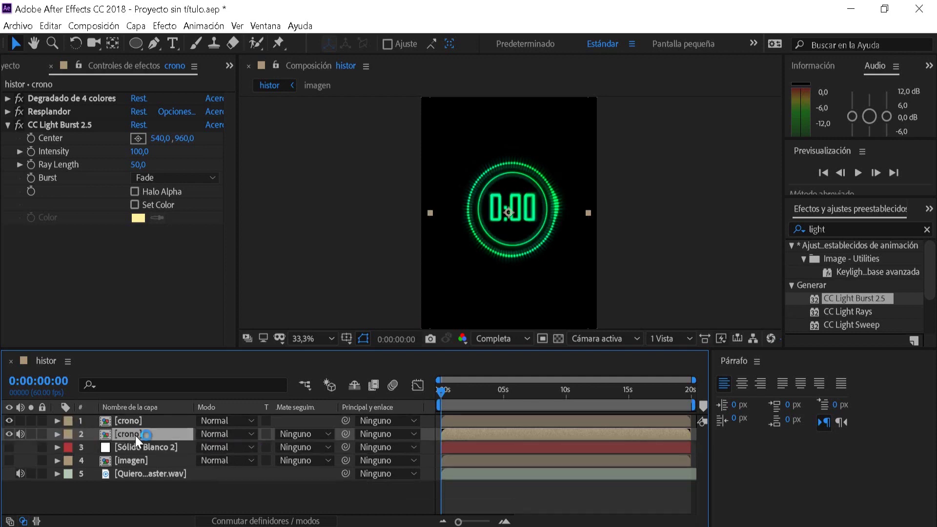
Make the Sólido Blanco 2 orange gradient and imagen photo layers visible
{"action": "left_click", "coordinate": [9, 447]}
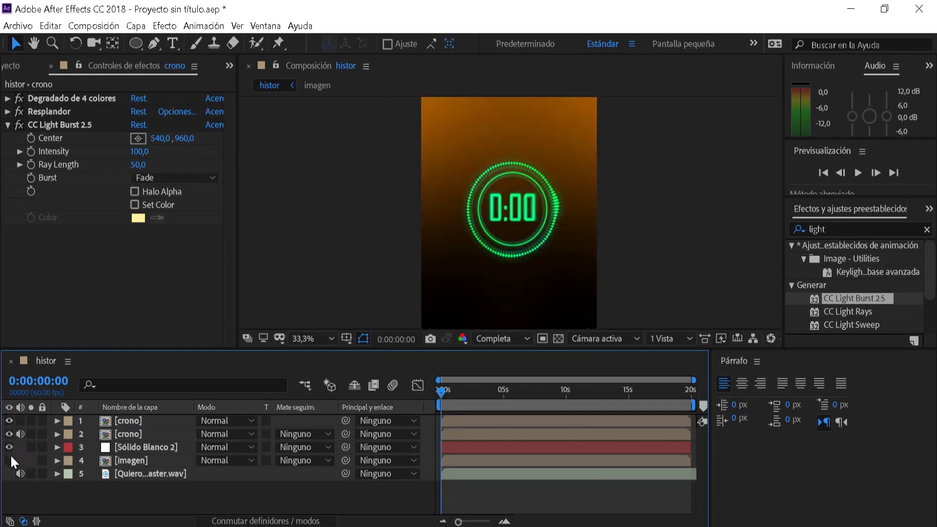
{"action": "left_click", "coordinate": [10, 458]}
{"action": "key", "text": "comma"}
{"action": "key", "text": "comma"}
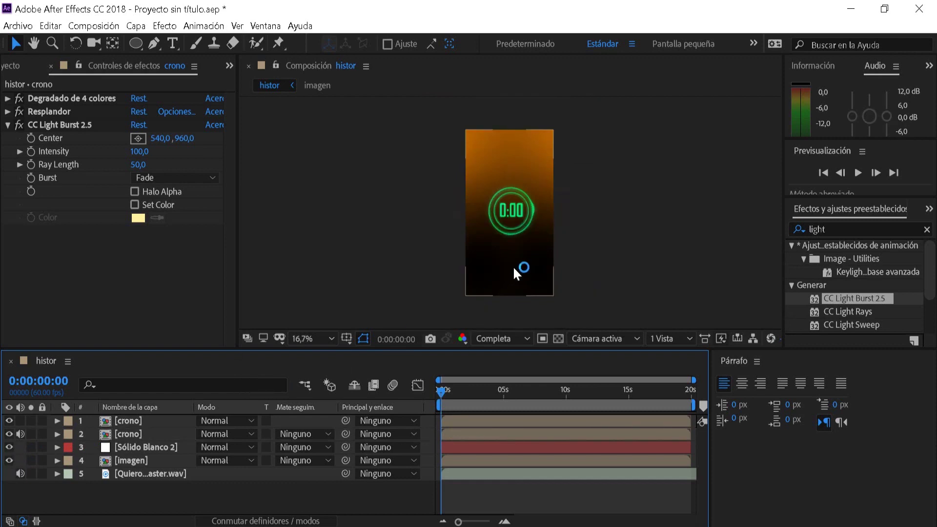
Select both crono timer layers and nudge them lower in the frame
{"action": "left_click", "coordinate": [467, 271]}
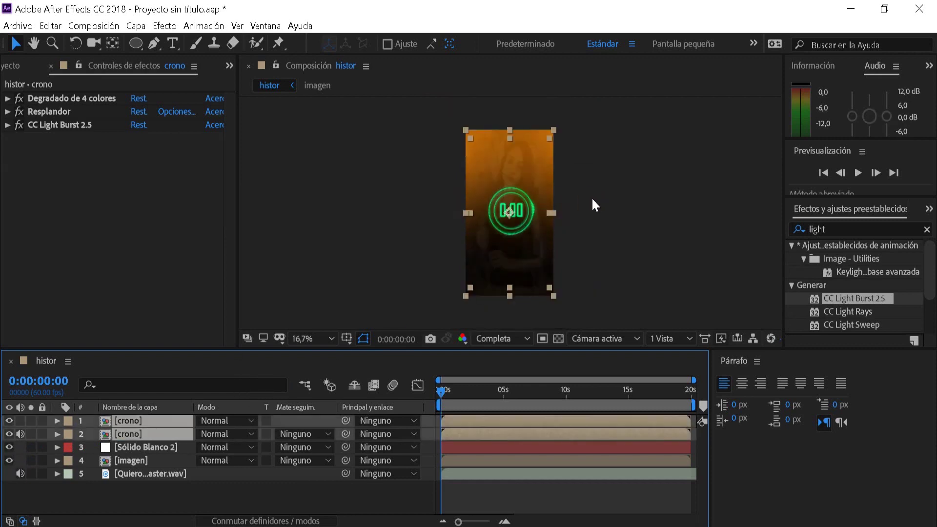
{"action": "key", "text": "shift+Down"}
{"action": "key", "text": "shift+Down"}
{"action": "key", "text": "shift+Down"}
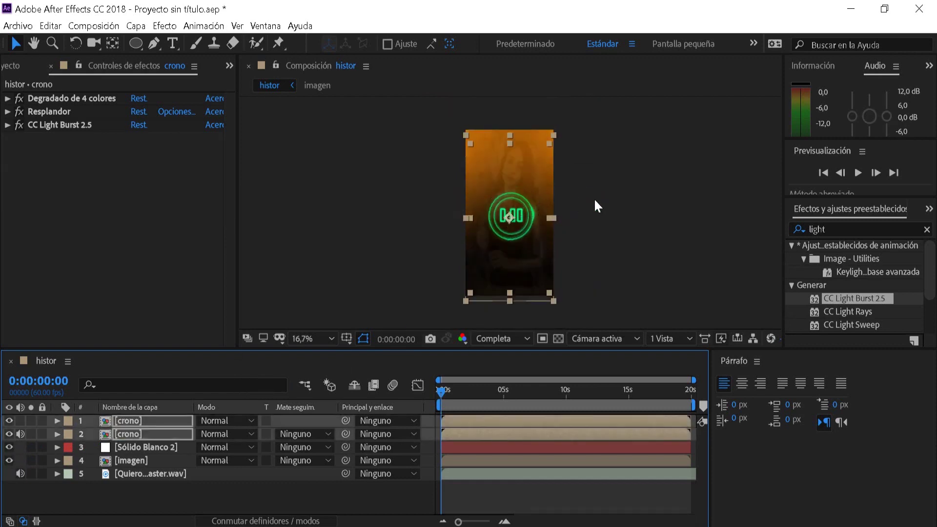
{"action": "key", "text": "shift+Down"}
{"action": "key", "text": "shift+Down"}
{"action": "key", "text": "shift+Down"}
{"action": "key", "text": "shift+Down"}
{"action": "key", "text": "shift+Down"}
{"action": "key", "text": "shift+Down"}
{"action": "key", "text": "shift+Down"}
{"action": "key", "text": "shift+Down"}
{"action": "key", "text": "shift+Down"}
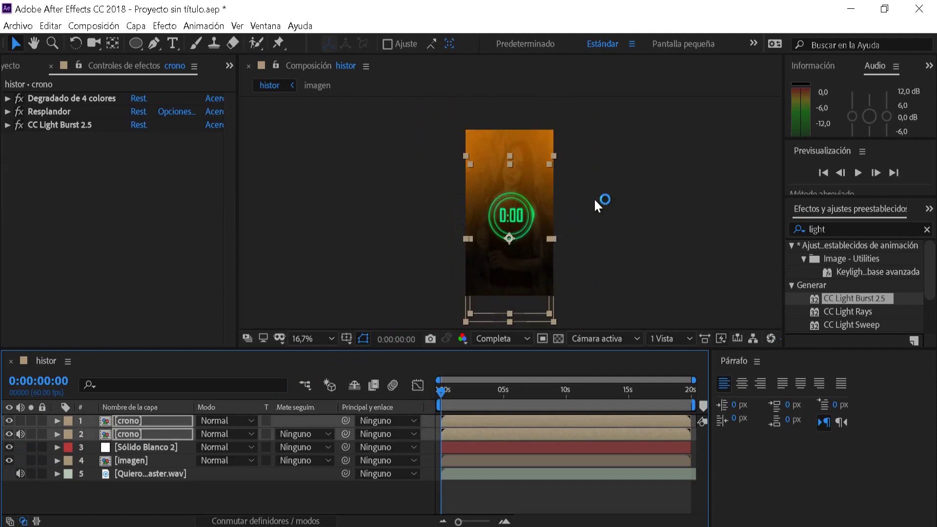
{"action": "key", "text": "shift+Down"}
{"action": "key", "text": "shift+Down"}
{"action": "key", "text": "shift+Down"}
{"action": "key", "text": "shift+Up"}
{"action": "key", "text": "shift+Up"}
{"action": "key", "text": "shift+Up"}
{"action": "key", "text": "shift+Up"}
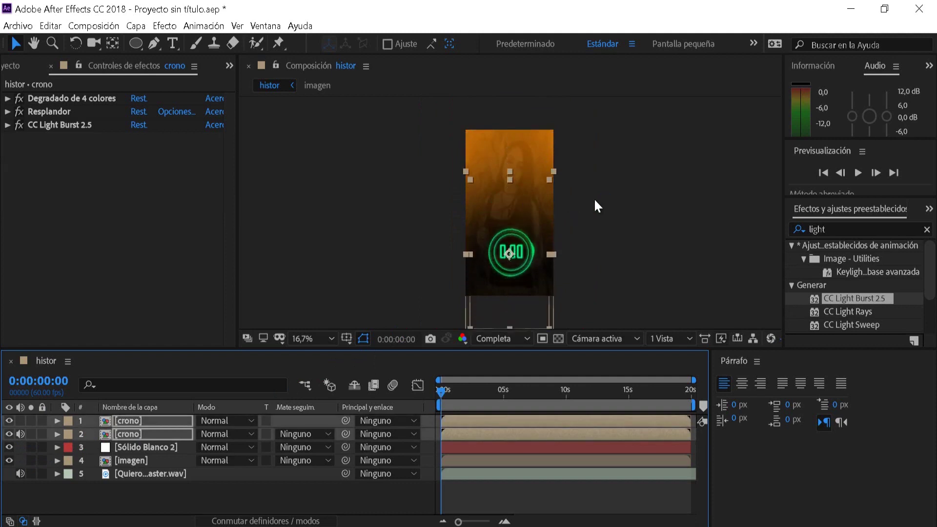
{"action": "key", "text": "shift+Up"}
{"action": "key", "text": "shift+Up"}
{"action": "key", "text": "shift+Up"}
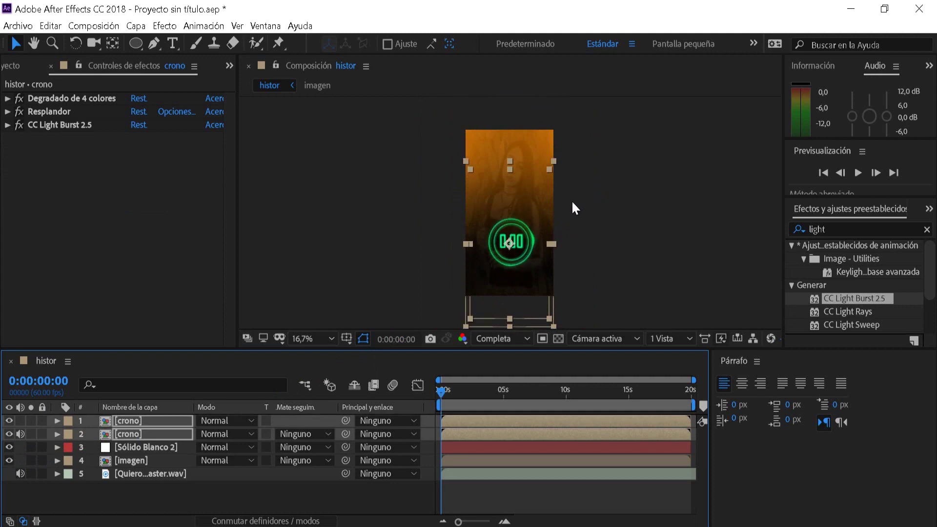
Fit the whole frame in the view and shrink both crono layers to about 85% scale
{"action": "key", "text": "period"}
{"action": "key", "text": "comma"}
{"action": "key", "text": "period"}
{"action": "key", "text": "comma"}
{"action": "left_click", "coordinate": [312, 338]}
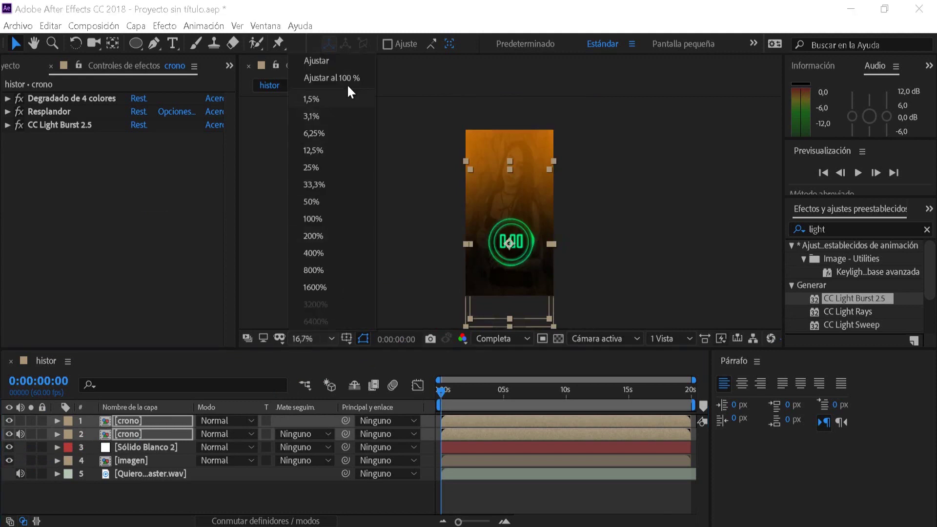
{"action": "left_click", "coordinate": [347, 80]}
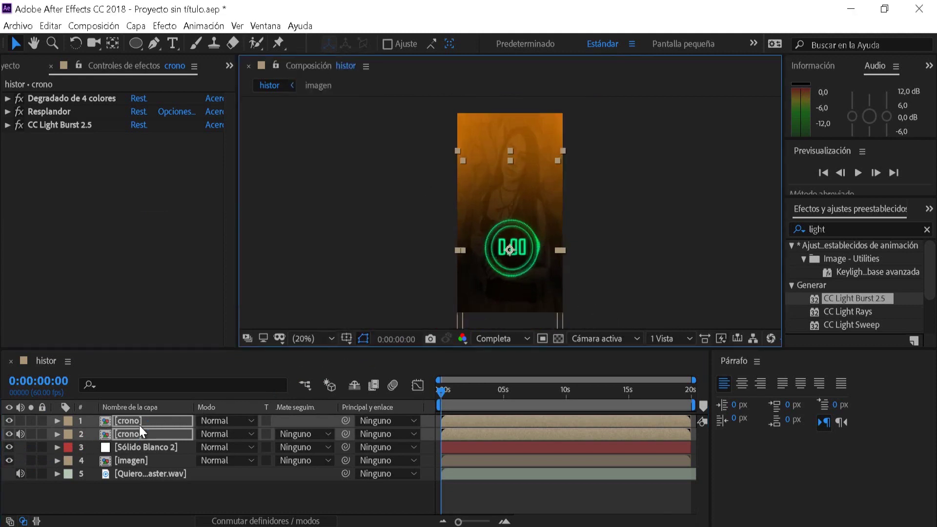
{"action": "key", "text": "s"}
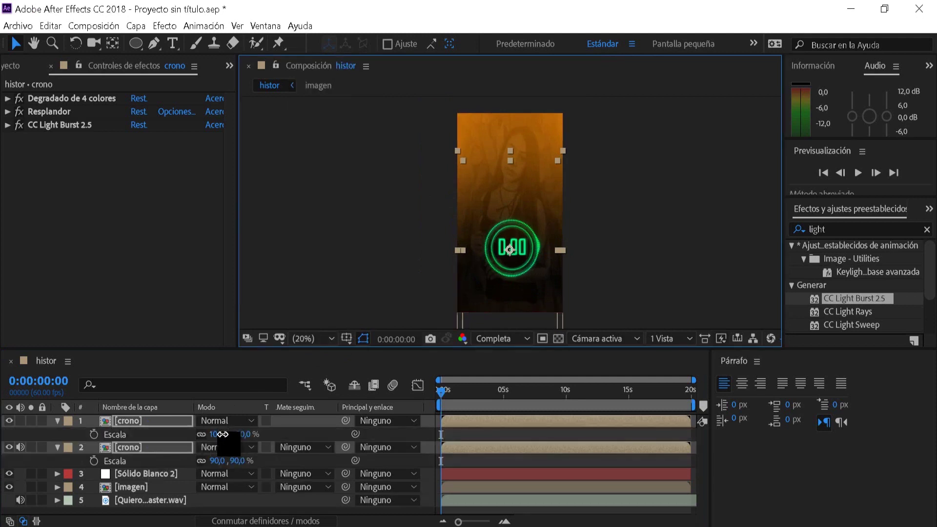
{"action": "left_click_drag", "start_coordinate": [226, 436], "coordinate": [221, 434]}
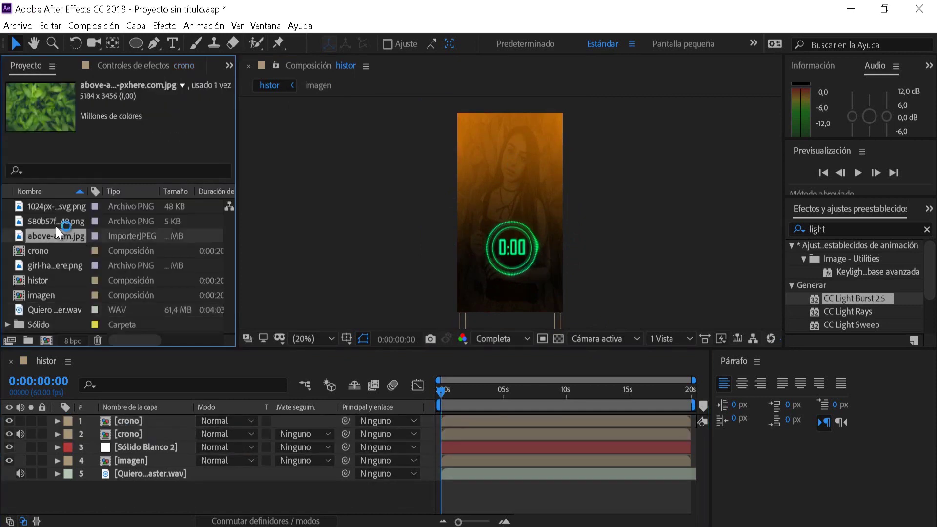
Add the Spotify and YouTube logo PNGs from the Project panel to the histor timeline
{"action": "left_click", "coordinate": [55, 226]}
{"action": "left_click", "coordinate": [58, 213]}
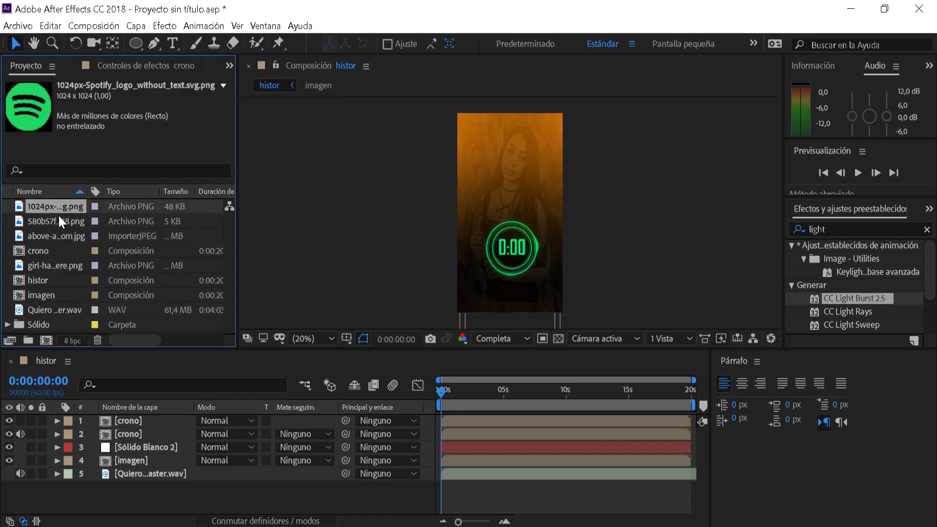
{"action": "left_click_drag", "start_coordinate": [55, 206], "coordinate": [100, 488]}
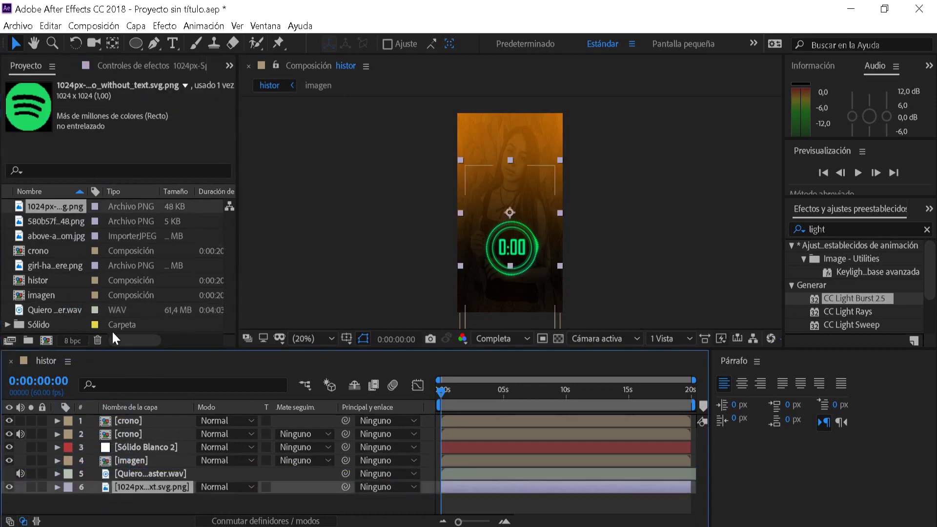
{"action": "left_click_drag", "start_coordinate": [53, 223], "coordinate": [122, 493]}
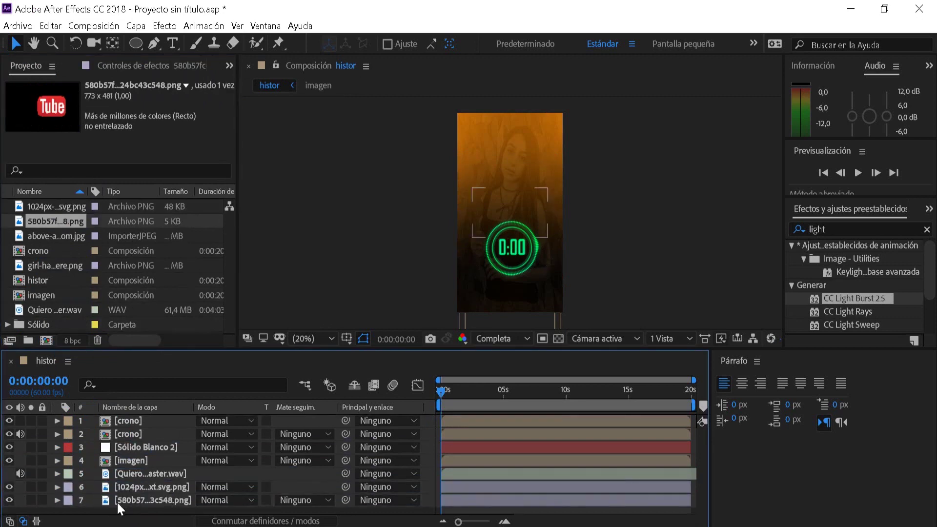
Move the YouTube and Spotify logo layers to the top of the layer stack
{"action": "left_click", "coordinate": [117, 497]}
{"action": "left_click_drag", "start_coordinate": [123, 496], "coordinate": [124, 415]}
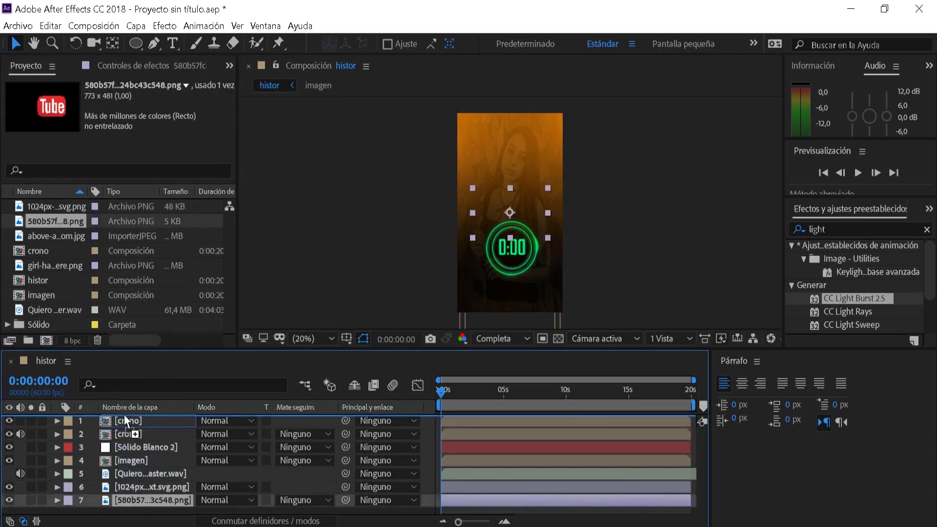
{"action": "left_click_drag", "start_coordinate": [127, 500], "coordinate": [134, 420]}
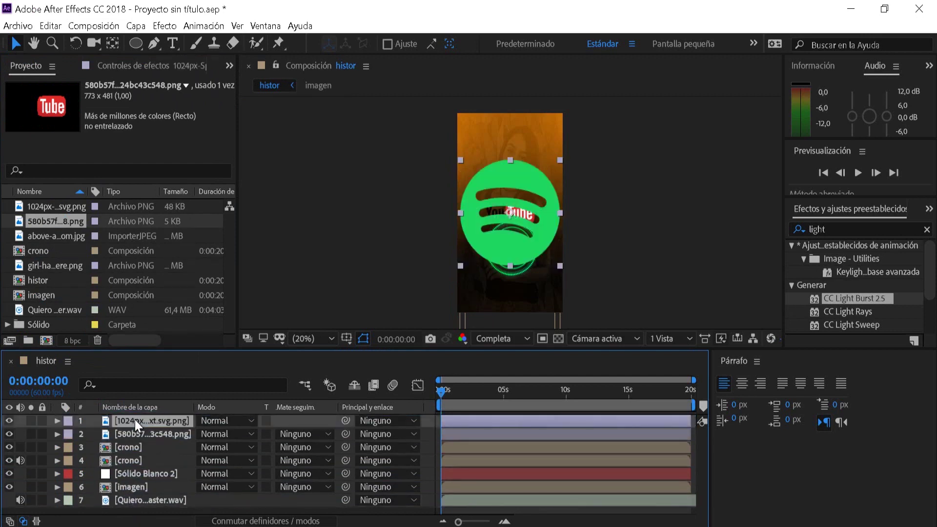
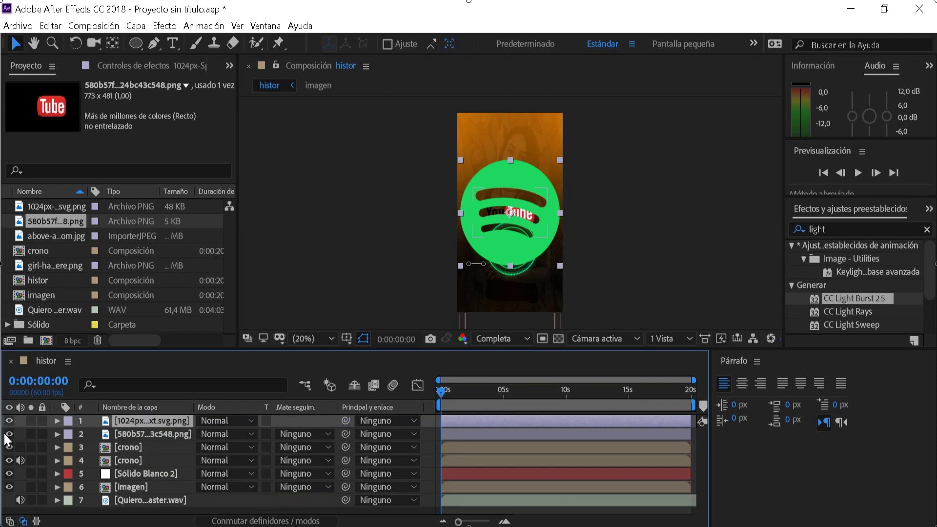
Hide the YouTube logo, shrink the Spotify logo to 18% and move it above the timer
{"action": "left_click", "coordinate": [7, 433]}
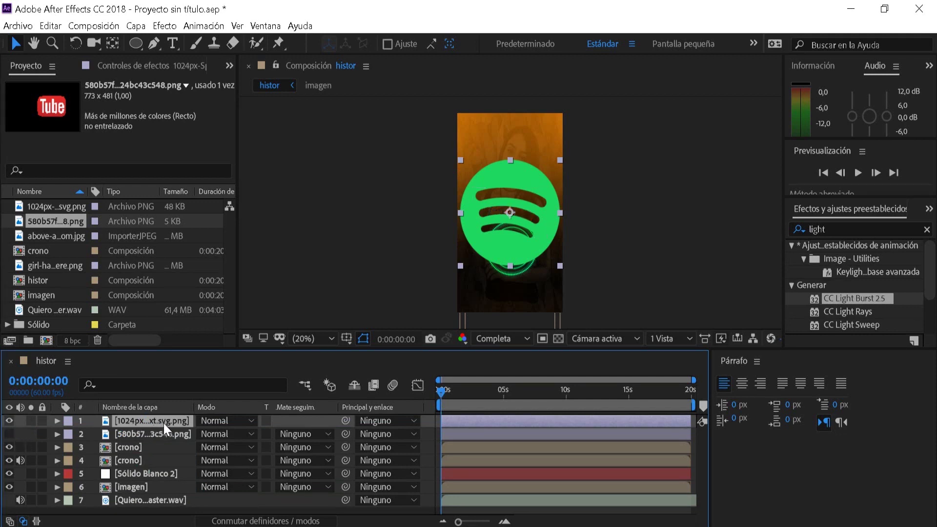
{"action": "key", "text": "s"}
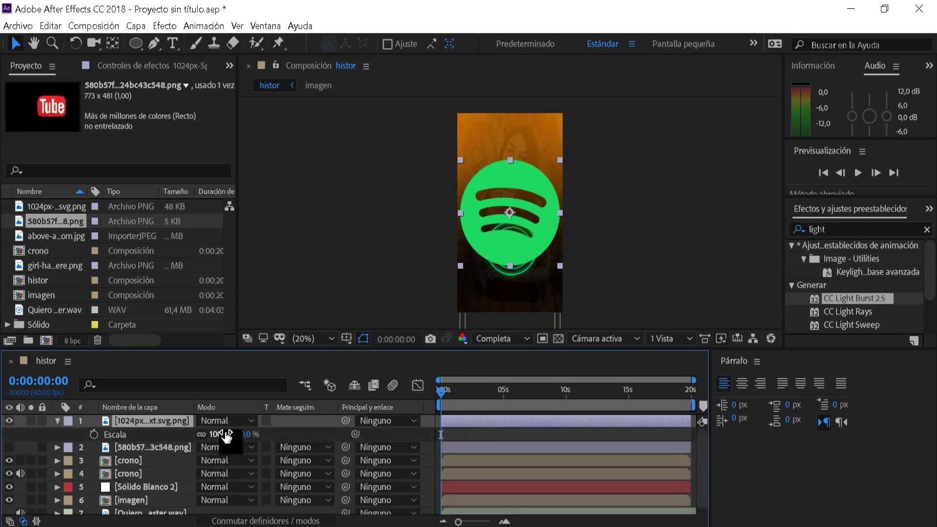
{"action": "left_click_drag", "start_coordinate": [214, 434], "coordinate": [168, 435]}
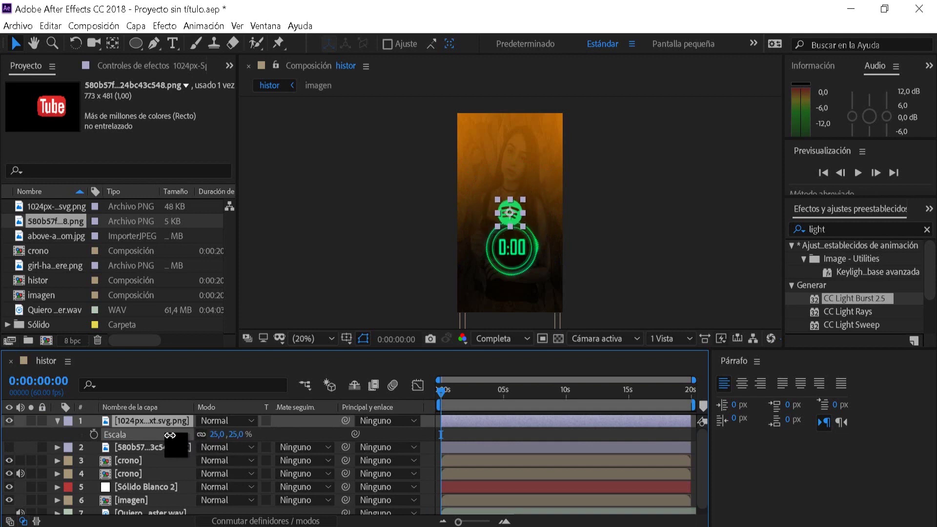
{"action": "left_click_drag", "start_coordinate": [168, 435], "coordinate": [170, 442]}
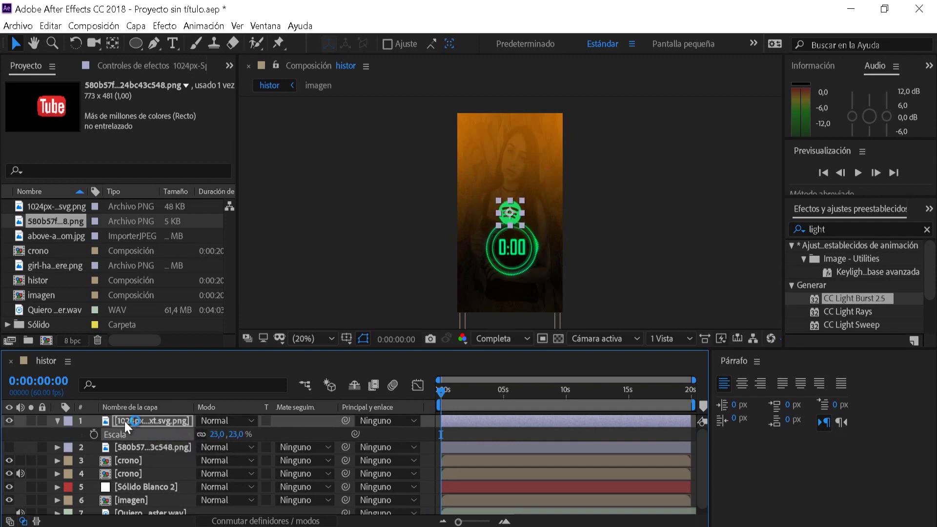
{"action": "left_click_drag", "start_coordinate": [523, 201], "coordinate": [527, 190]}
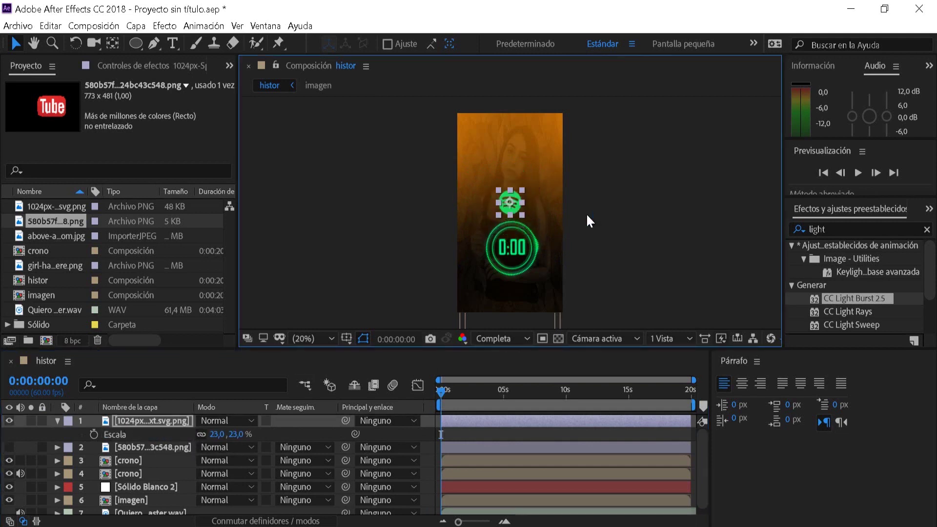
{"action": "left_click_drag", "start_coordinate": [217, 433], "coordinate": [195, 461]}
Show the YouTube logo again, scale it to 60%, and arrange the logo and timer layers
{"action": "left_click", "coordinate": [151, 446]}
{"action": "left_click", "coordinate": [9, 447]}
{"action": "key", "text": "s"}
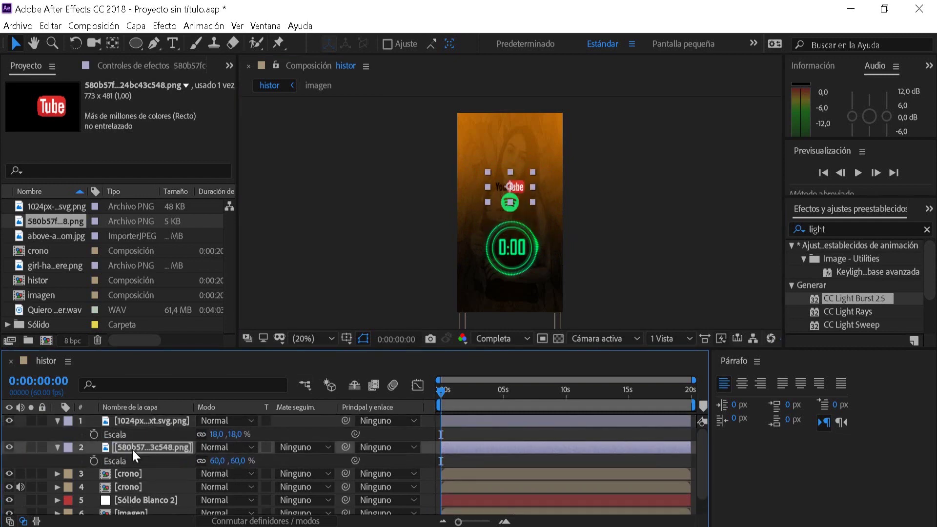
{"action": "left_click", "coordinate": [145, 423], "text": "shift"}
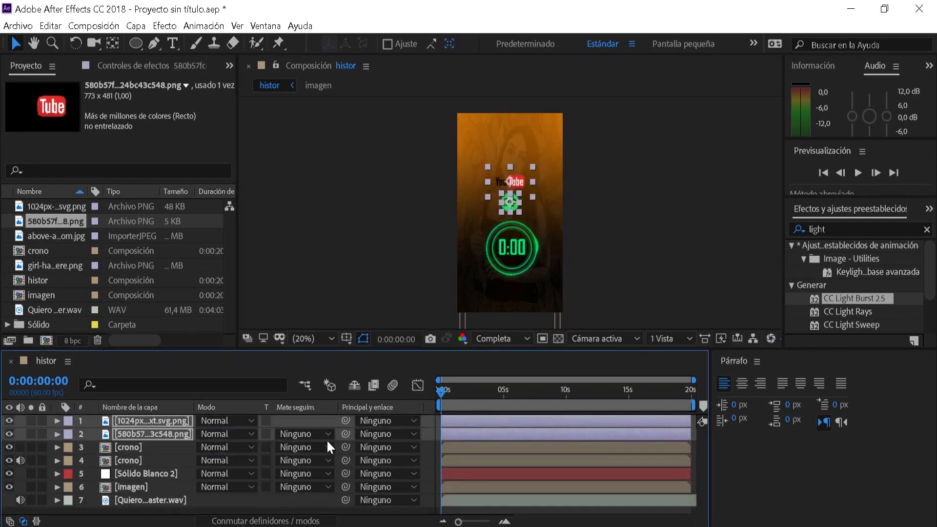
{"action": "left_click", "coordinate": [130, 461]}
{"action": "left_click", "coordinate": [145, 443], "text": "shift"}
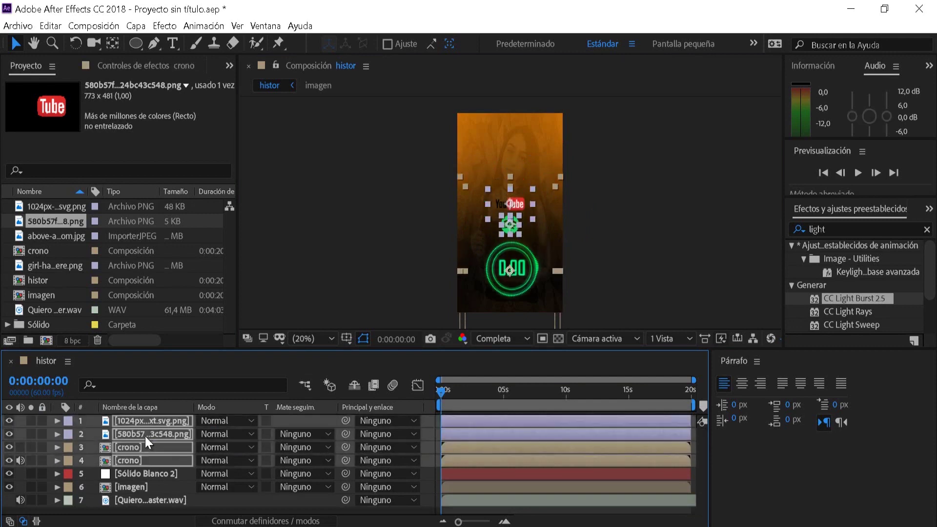
{"action": "left_click", "coordinate": [149, 471]}
{"action": "left_click", "coordinate": [164, 419]}
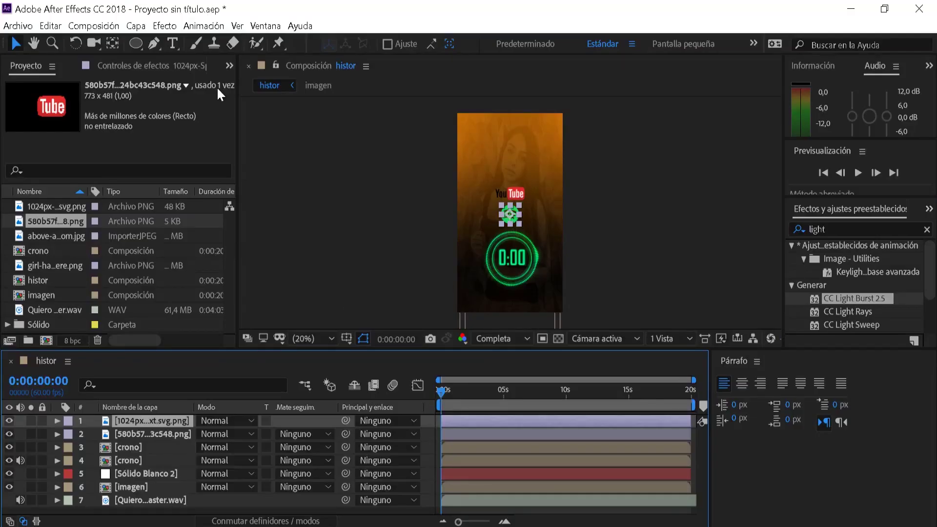
{"action": "left_click", "coordinate": [176, 45]}
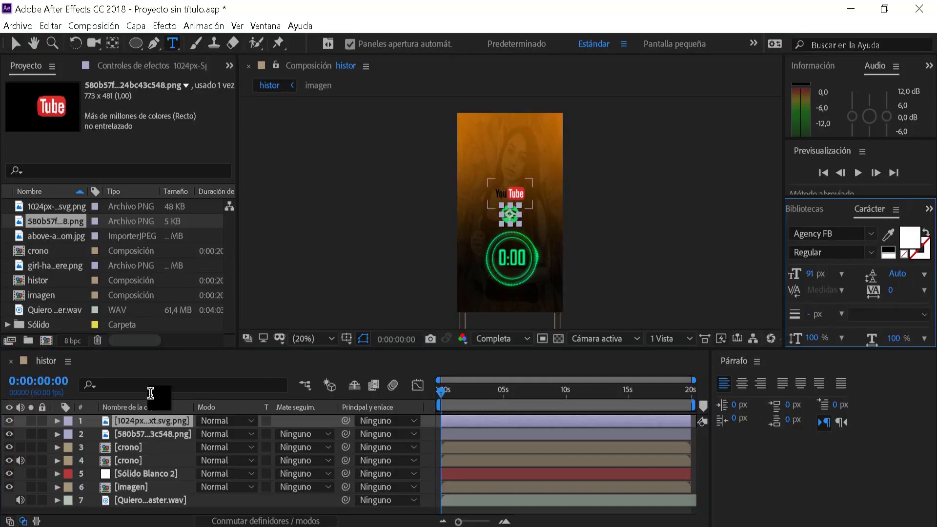
Create a 146 px 'YA DISPONIBLE' text layer near the top, placed first in the layer stack
{"action": "left_click", "coordinate": [527, 171]}
{"action": "type", "text": "YA DISPONI"}
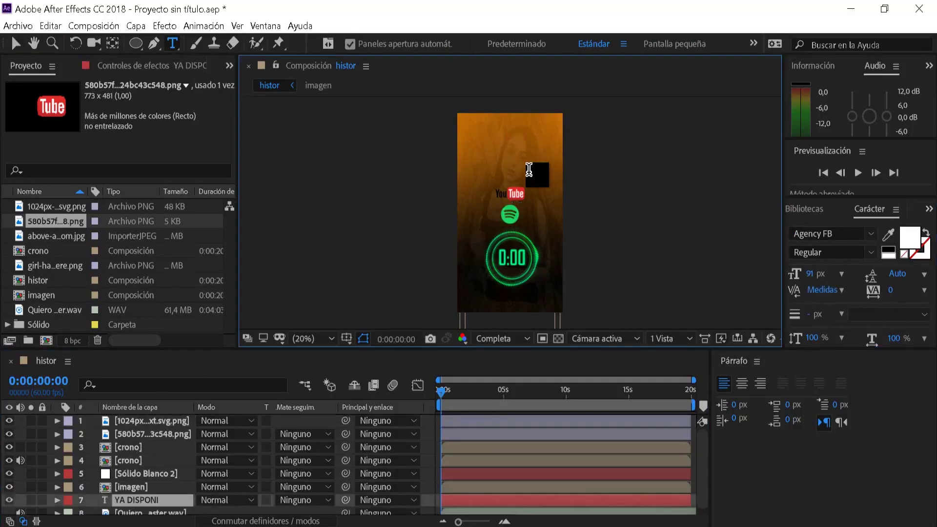
{"action": "type", "text": "BLE"}
{"action": "left_click_drag", "start_coordinate": [133, 498], "coordinate": [139, 418]}
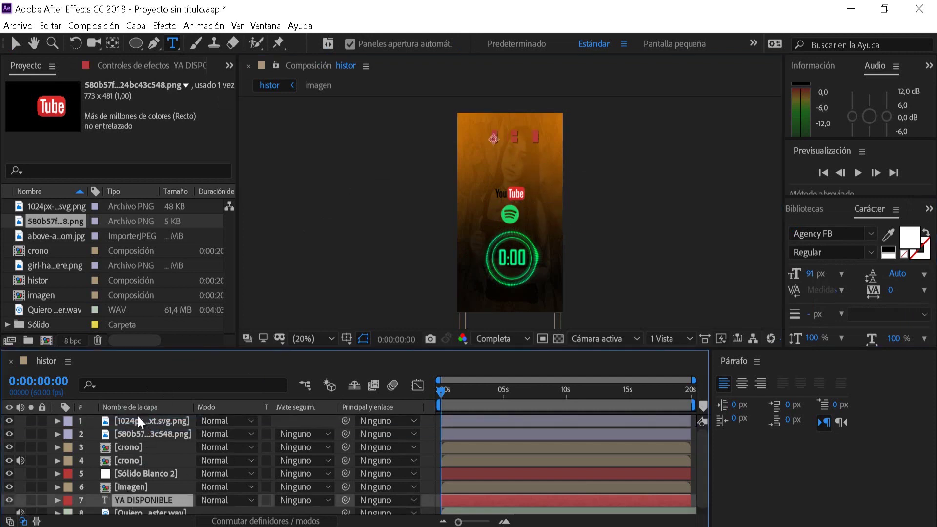
{"action": "key", "text": "Caps_Lock"}
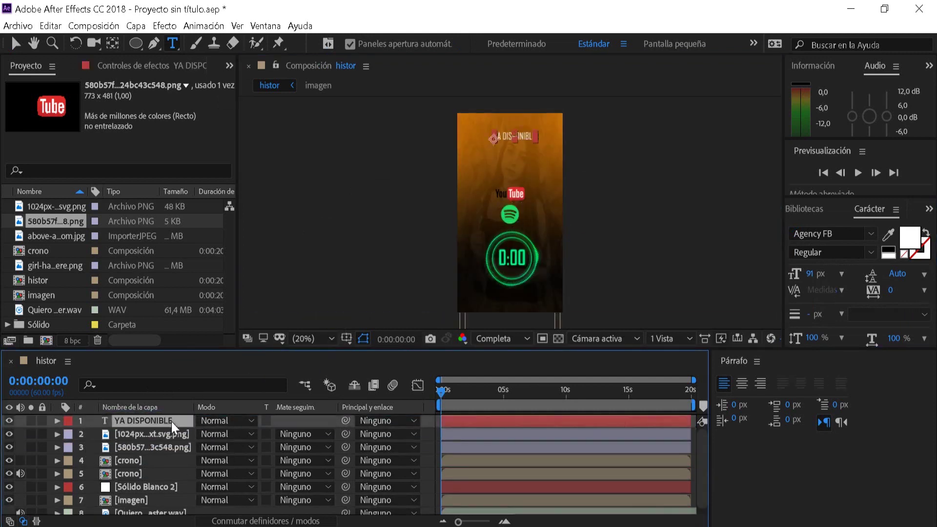
{"action": "left_click", "coordinate": [811, 273]}
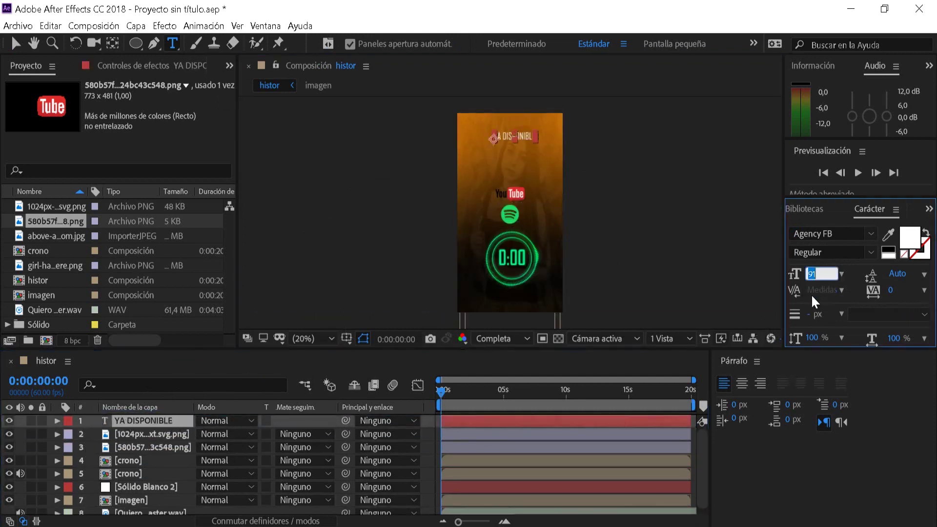
{"action": "type", "text": "146"}
{"action": "key", "text": "Return"}
{"action": "key", "text": "v"}
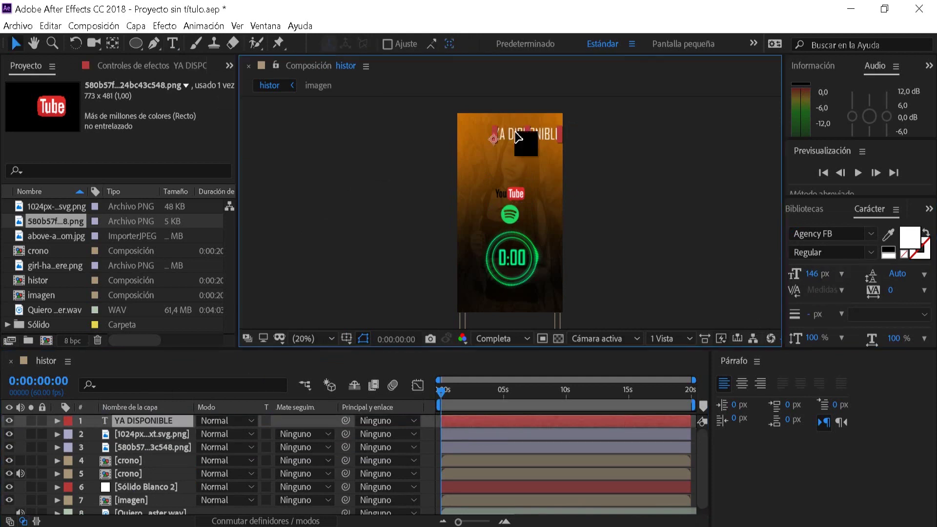
{"action": "left_click", "coordinate": [588, 190]}
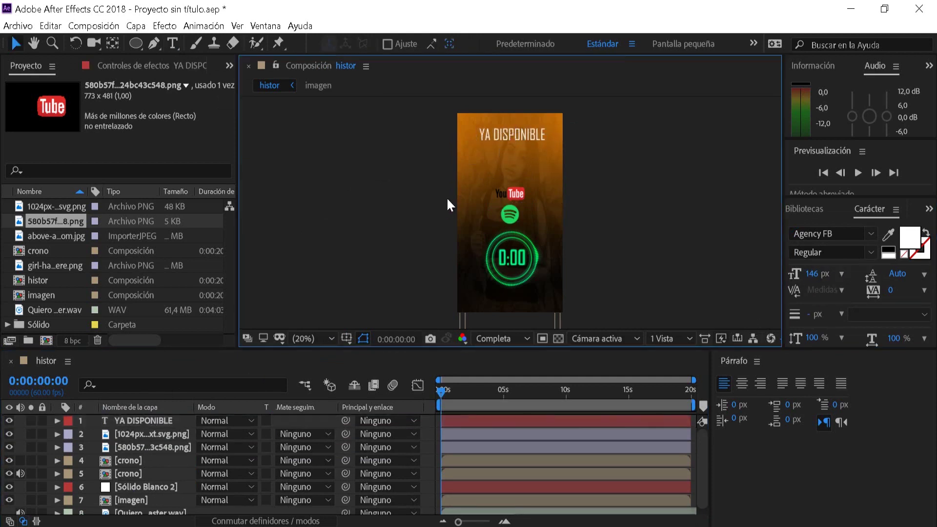
Retype the title as 'AMOR DIFÍCIL' with the accented Í and enlarge it to 166 px
{"action": "double_click", "coordinate": [134, 420]}
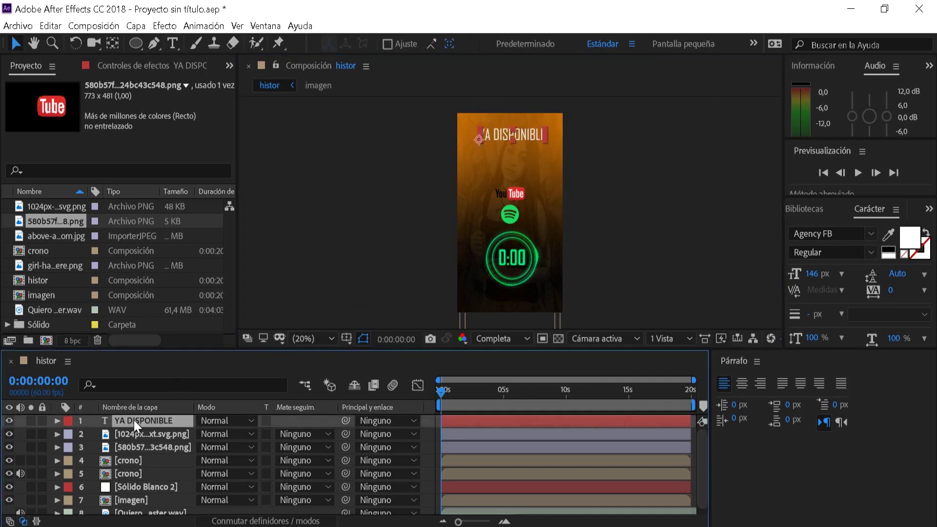
{"action": "type", "text": "Amo"}
{"action": "key", "text": "BackSpace"}
{"action": "key", "text": "BackSpace"}
{"action": "key", "text": "BackSpace"}
{"action": "type", "text": "AMOR DIFICIL"}
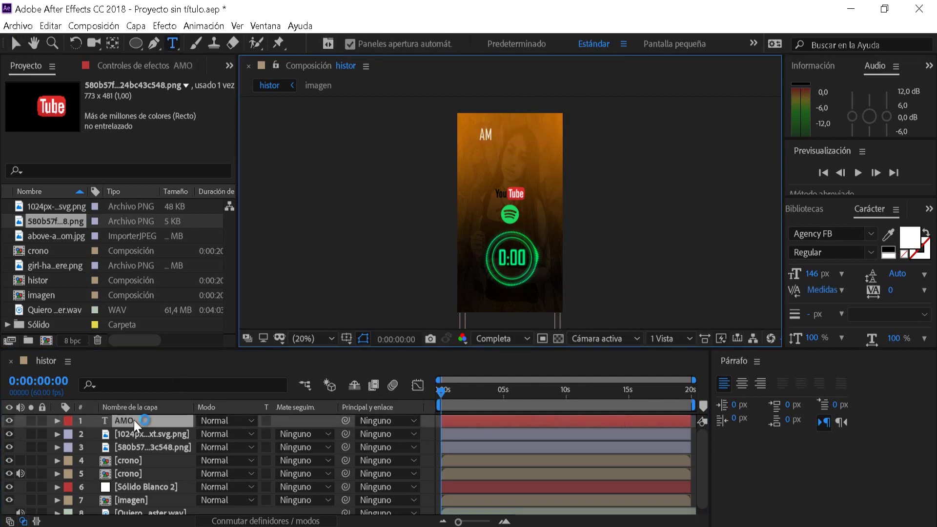
{"action": "key", "text": "BackSpace"}
{"action": "key", "text": "BackSpace"}
{"action": "key", "text": "BackSpace"}
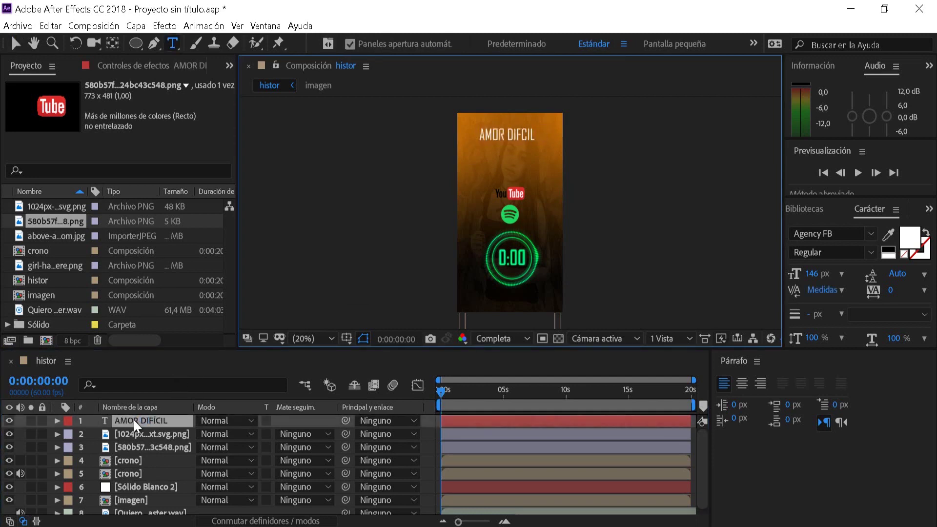
{"action": "type", "text": "ÍCIL"}
{"action": "left_click", "coordinate": [131, 428]}
{"action": "left_click_drag", "start_coordinate": [812, 274], "coordinate": [825, 274]}
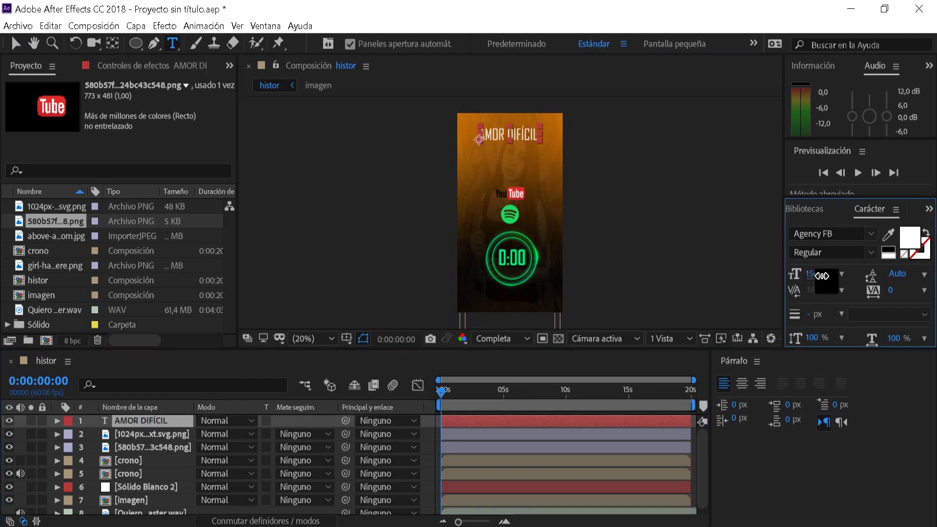
{"action": "left_click", "coordinate": [125, 421]}
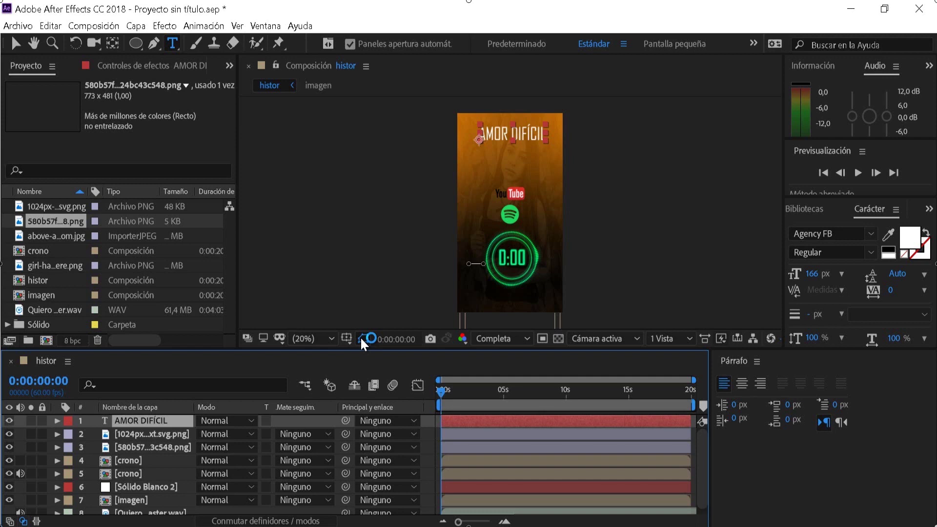
Overlay a grid to check the title layout, then hide it and reframe the view at 50%
{"action": "left_click", "coordinate": [363, 338]}
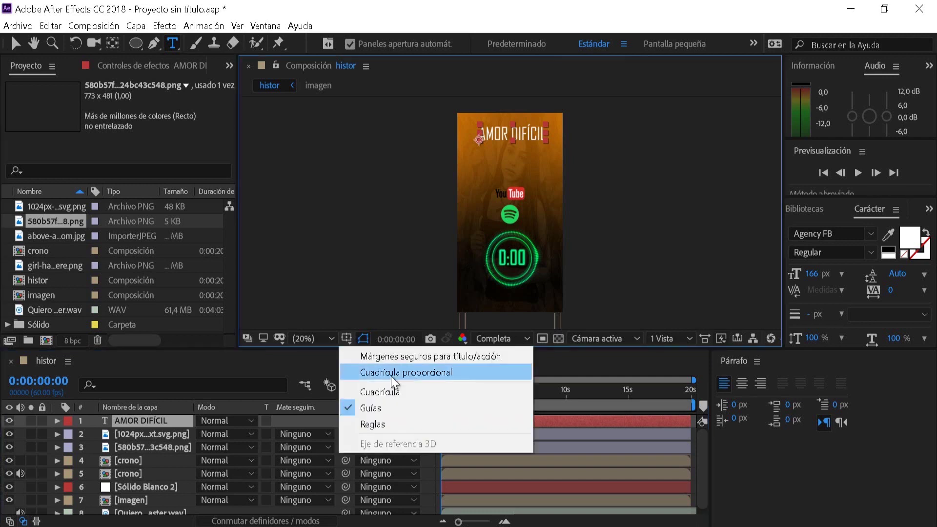
{"action": "left_click", "coordinate": [386, 391]}
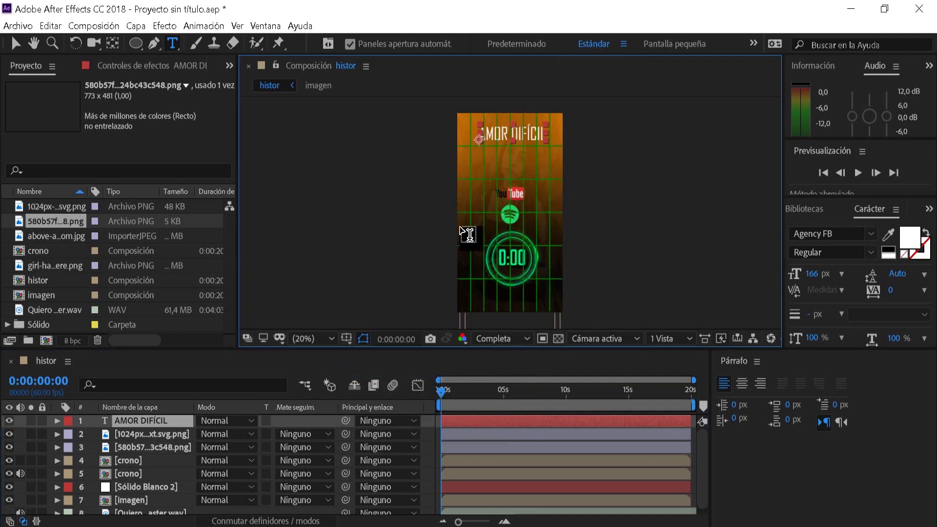
{"action": "key", "text": "ctrl+apostrophe"}
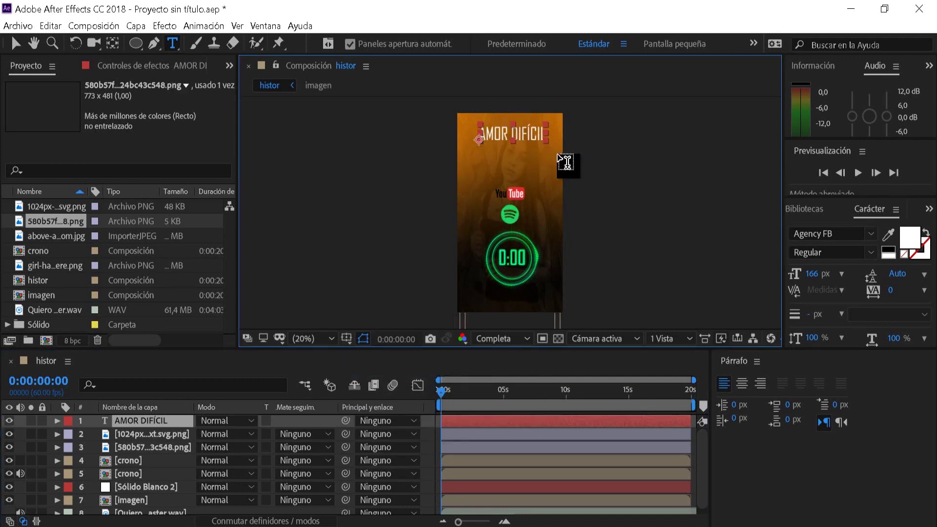
{"action": "key", "text": "slash"}
{"action": "key", "text": "comma"}
{"action": "key", "text": "comma"}
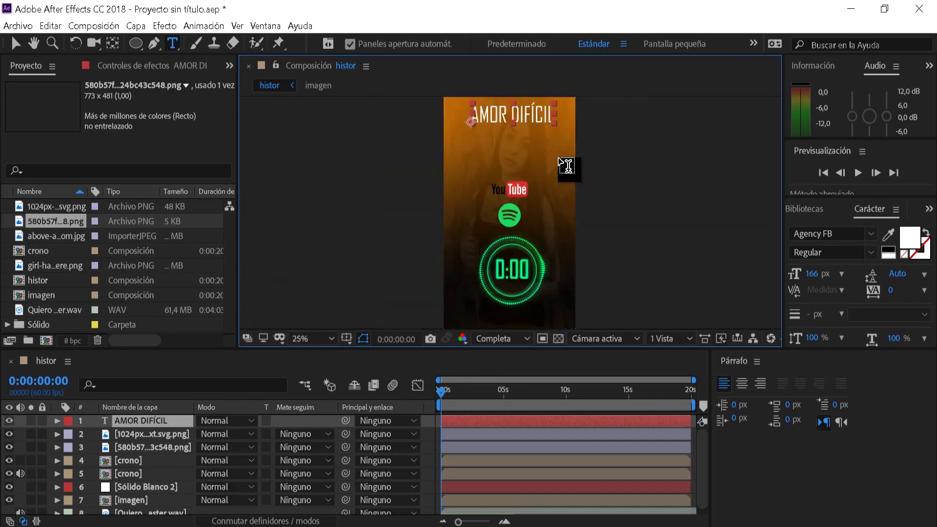
{"action": "key", "text": "period"}
{"action": "left_click_drag", "start_coordinate": [567, 166], "coordinate": [555, 251]}
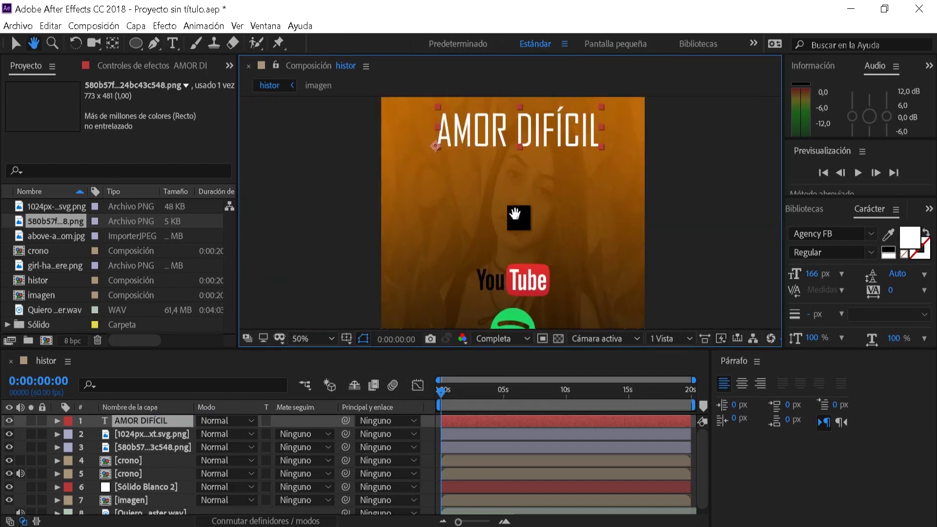
{"action": "left_click", "coordinate": [20, 44]}
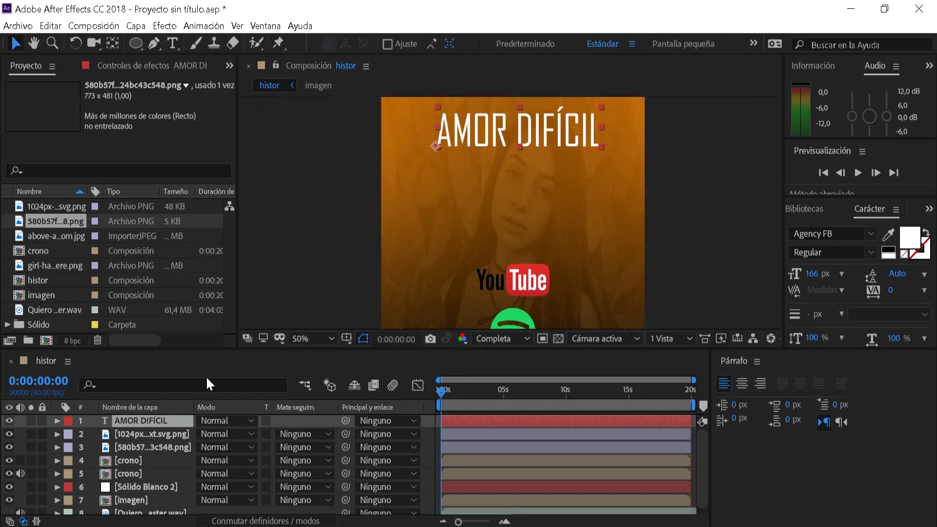
Duplicate the AMOR DIFÍCIL title and retype the copy as the artist credit in capitals
{"action": "left_click", "coordinate": [190, 423]}
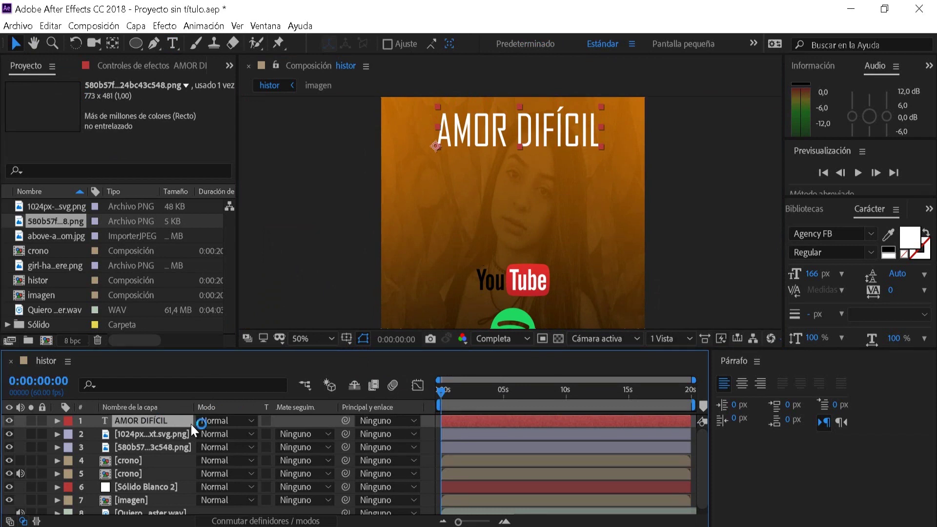
{"action": "key", "text": "ctrl+d"}
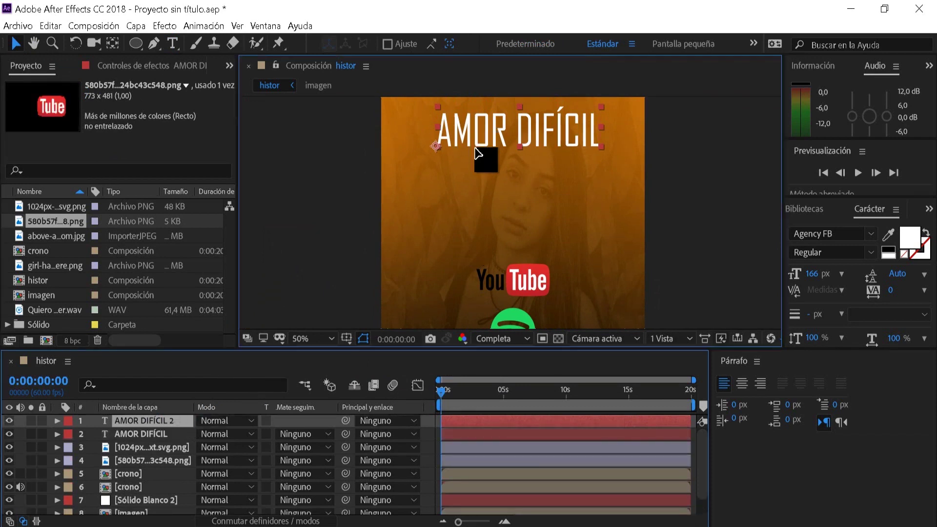
{"action": "left_click_drag", "start_coordinate": [453, 142], "coordinate": [453, 185]}
{"action": "double_click", "coordinate": [171, 416]}
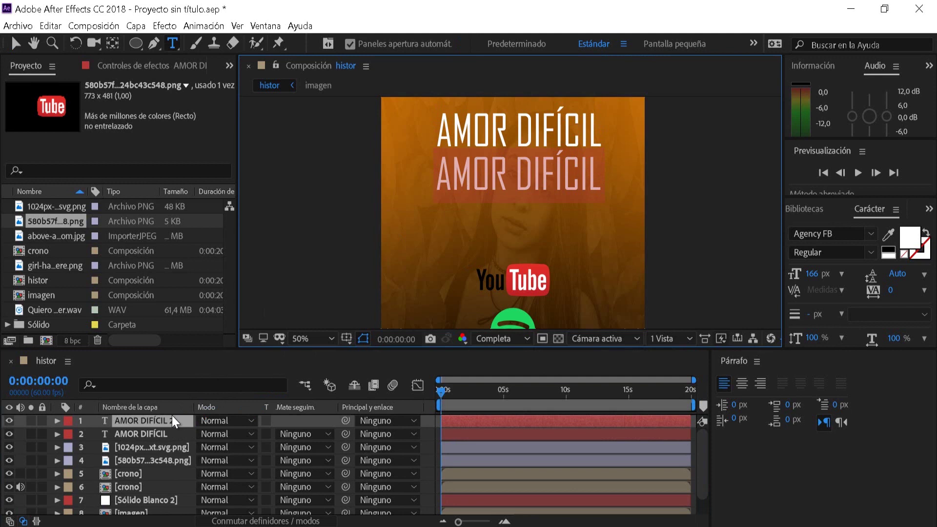
{"action": "type", "text": "a"}
{"action": "key", "text": "BackSpace"}
{"action": "type", "text": "AGEL"}
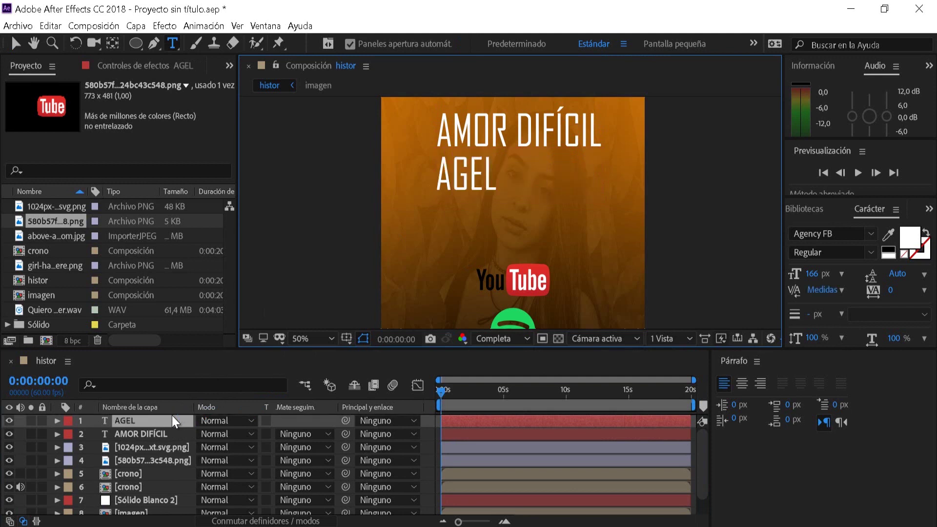
{"action": "type", "text": " FT DANI FERNANDEZ"}
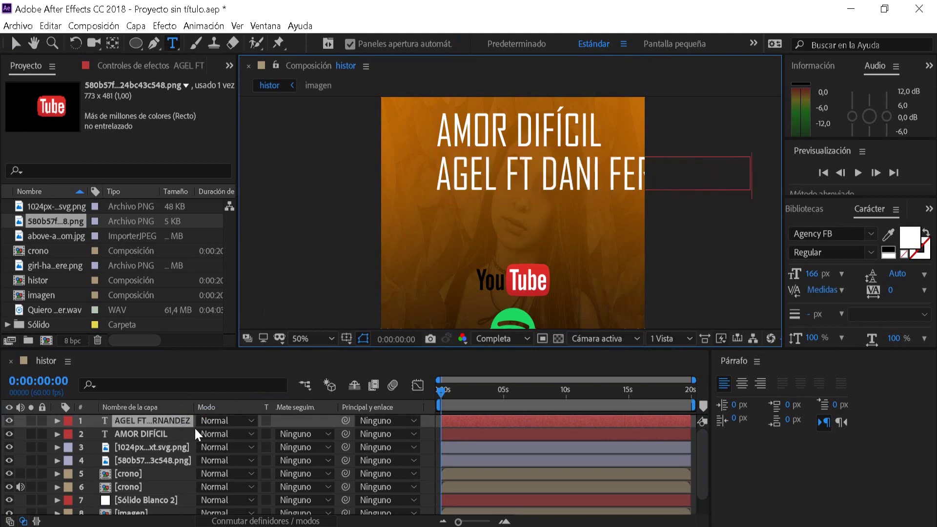
{"action": "key", "text": "Escape"}
Shrink the credit text to 36 px and position it just under the title
{"action": "left_click_drag", "start_coordinate": [824, 274], "coordinate": [733, 276]}
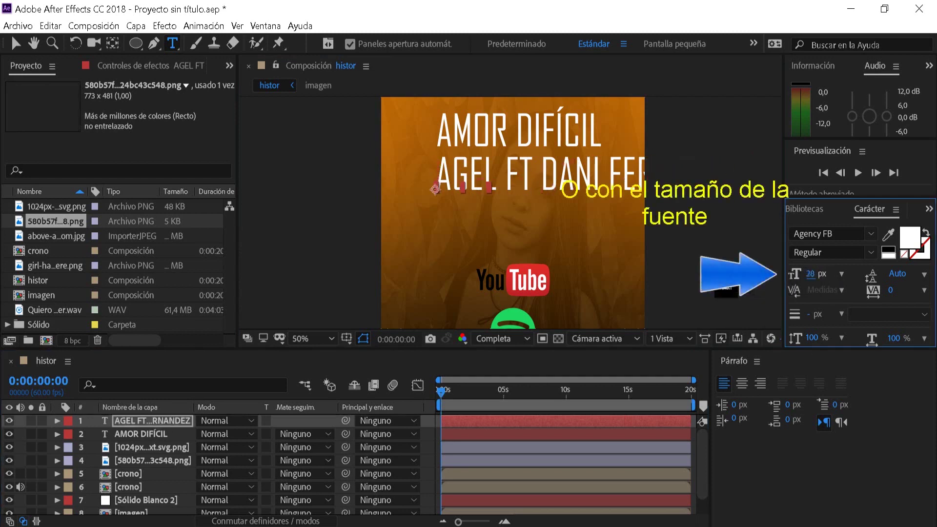
{"action": "key", "text": "Caps_Lock"}
{"action": "left_click_drag", "start_coordinate": [810, 274], "coordinate": [790, 273]}
{"action": "key", "text": "Caps_Lock"}
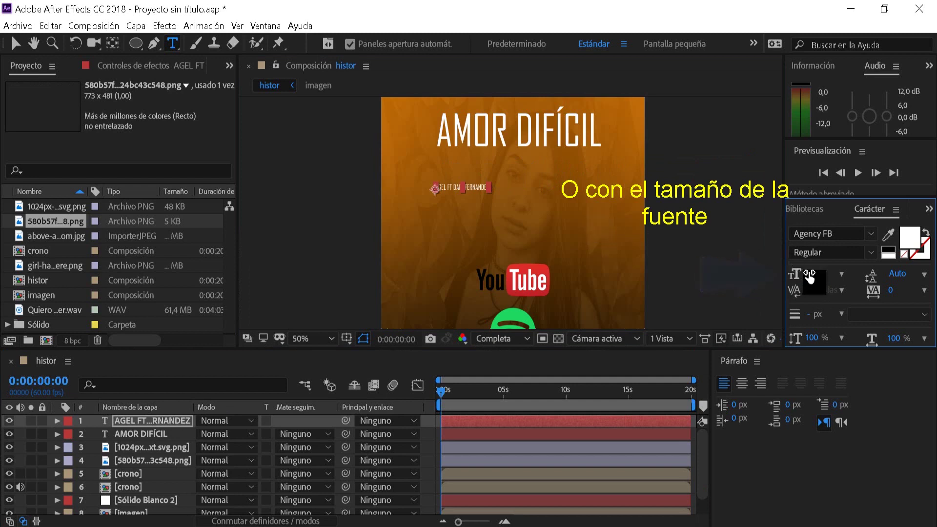
{"action": "key", "text": "v"}
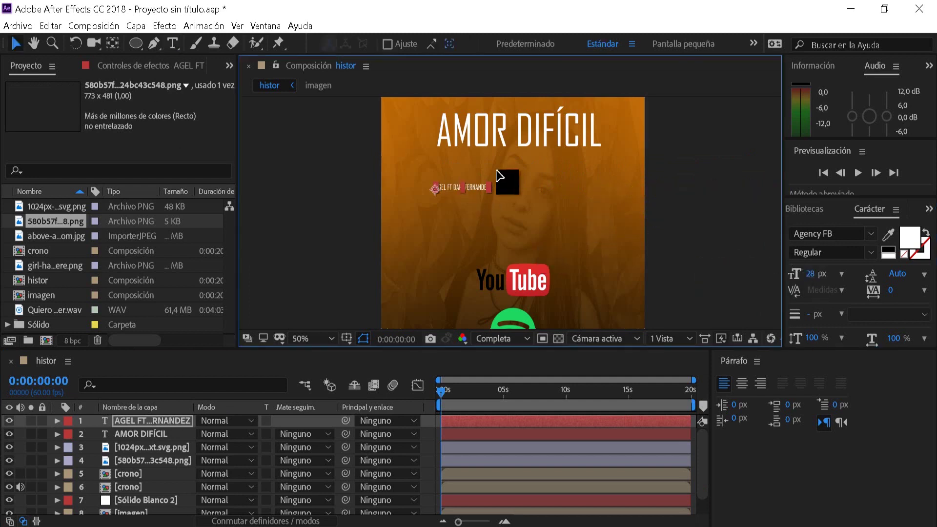
{"action": "left_click_drag", "start_coordinate": [488, 187], "coordinate": [600, 152]}
{"action": "key", "text": "ctrl+shift+period"}
{"action": "key", "text": "ctrl+shift+period"}
{"action": "key", "text": "ctrl+shift+period"}
{"action": "key", "text": "ctrl+shift+period"}
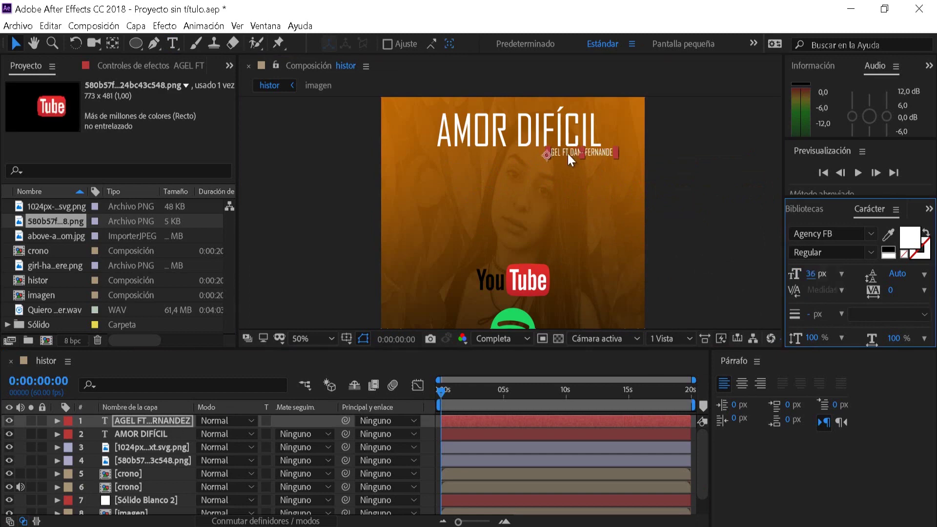
Add a 'YA DISPONIBLE' tagline below the timer at 146 px
{"action": "key", "text": "ctrl+t"}
{"action": "key", "text": "shift+slash"}
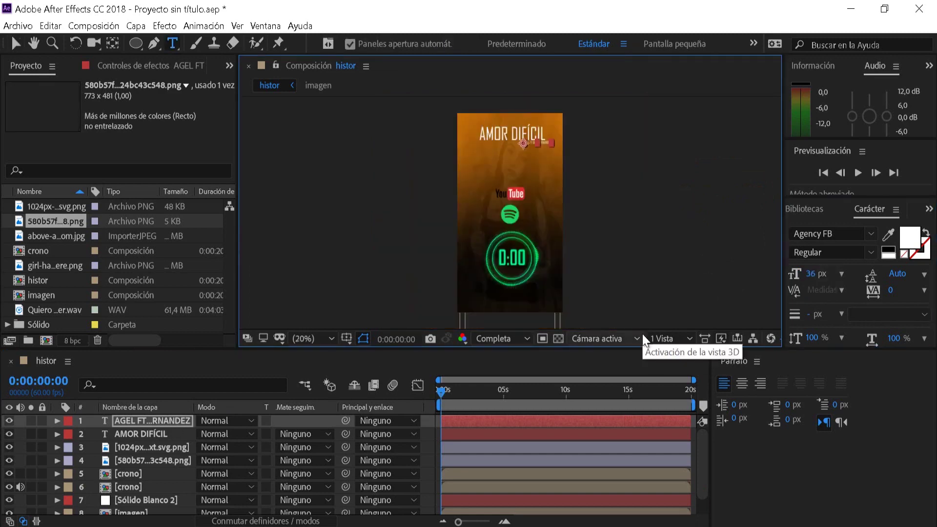
{"action": "left_click", "coordinate": [486, 290]}
{"action": "type", "text": "YA DISP"}
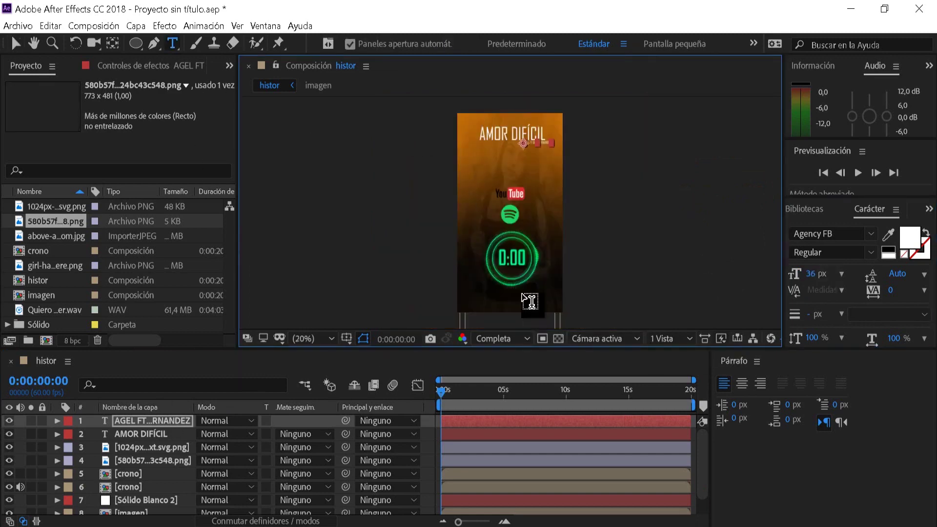
{"action": "scroll", "coordinate": [477, 266], "scroll_direction": "up", "scroll_amount": 3}
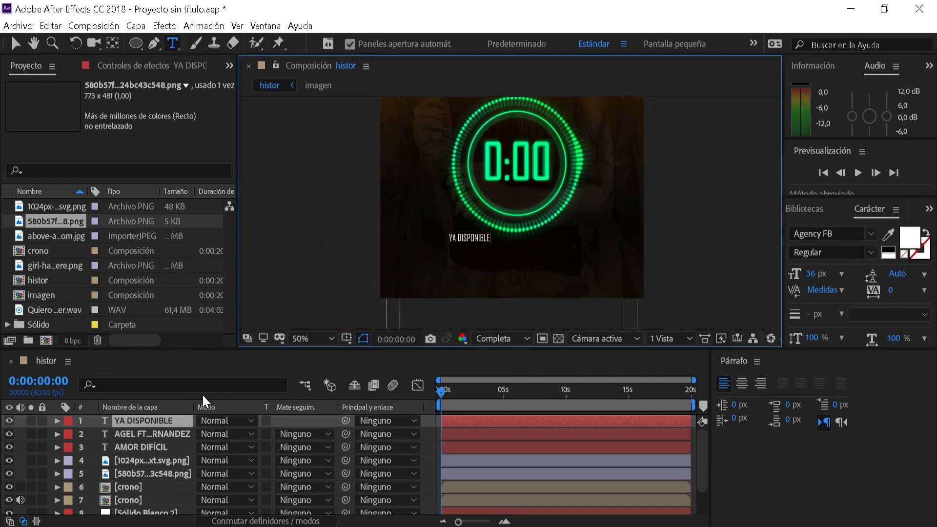
{"action": "double_click", "coordinate": [162, 420]}
{"action": "left_click_drag", "start_coordinate": [810, 274], "coordinate": [912, 276]}
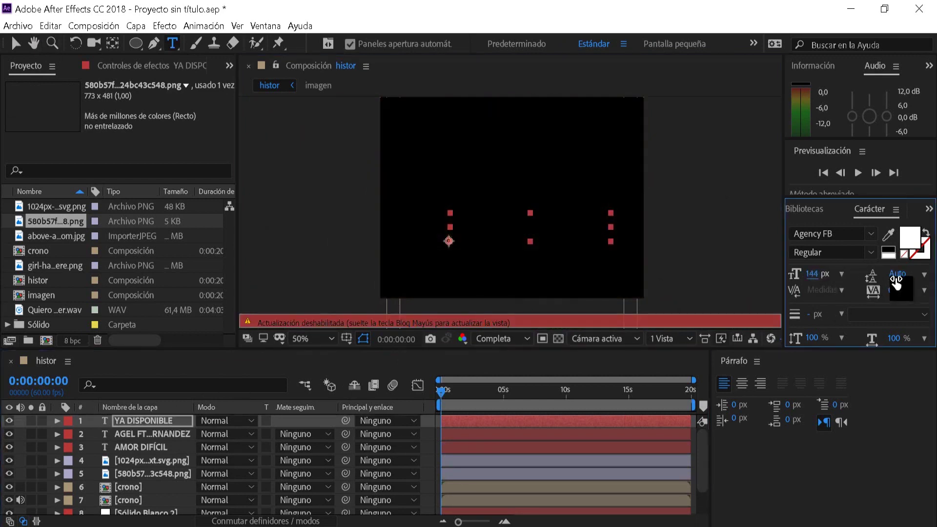
{"action": "key", "text": "v"}
{"action": "left_click_drag", "start_coordinate": [461, 245], "coordinate": [462, 246]}
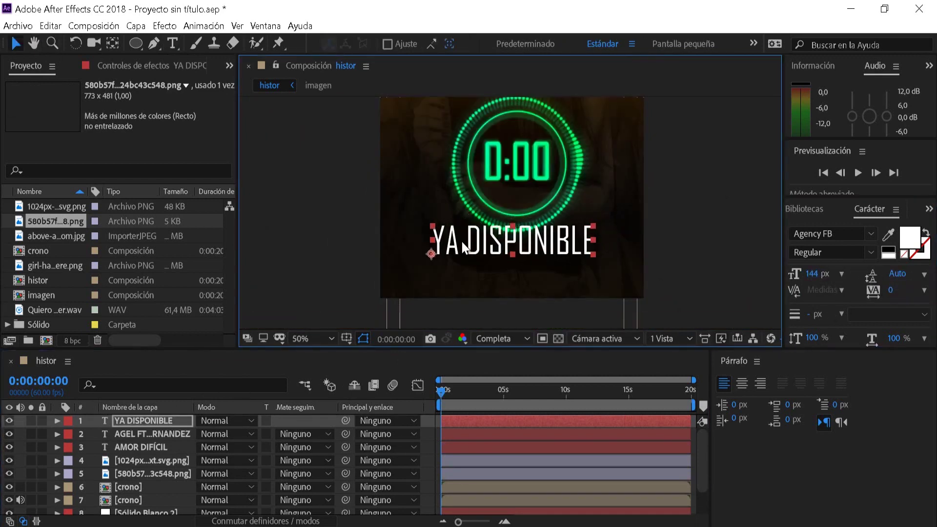
{"action": "left_click_drag", "start_coordinate": [812, 274], "coordinate": [819, 274]}
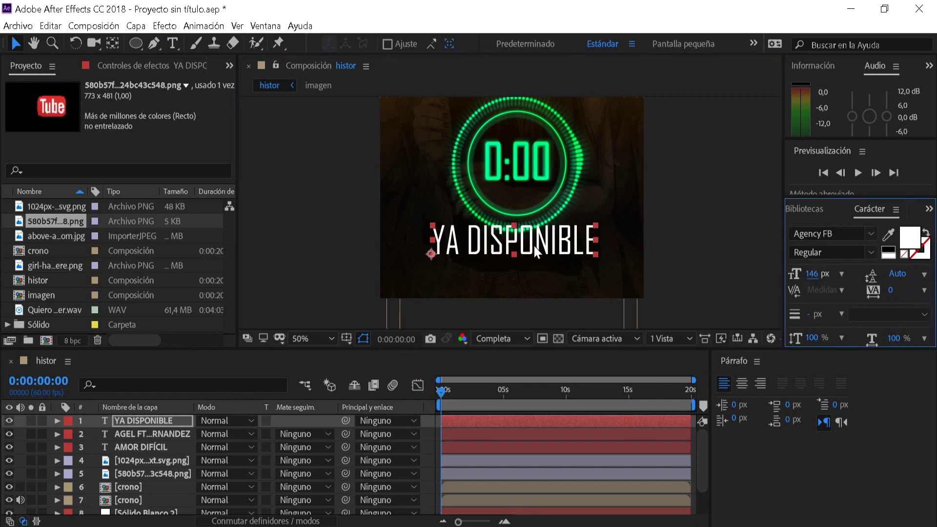
Duplicate the tagline, retype it as 'EN TO LAS TIENDAS DIGITALES' and set it to 66 px
{"action": "key", "text": "ctrl+d"}
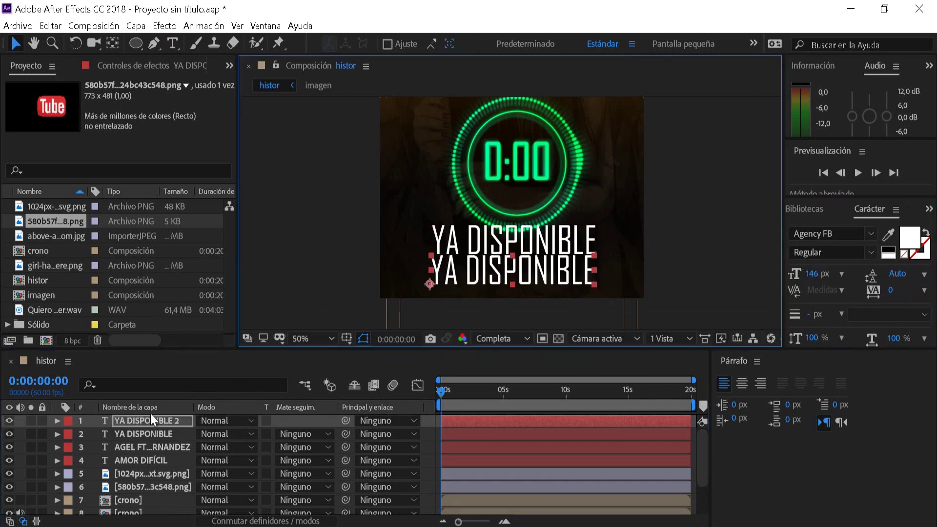
{"action": "double_click", "coordinate": [150, 417]}
{"action": "type", "text": "E"}
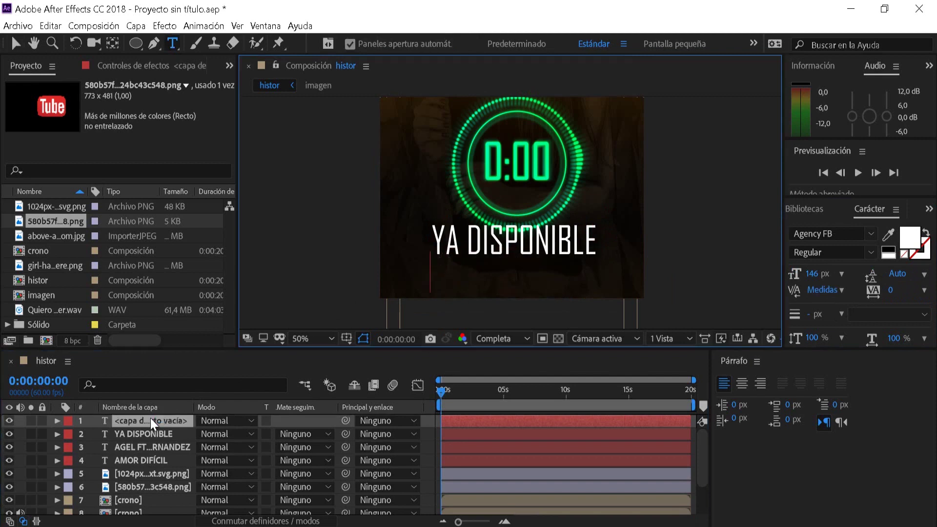
{"action": "type", "text": "N TO LAS TIENDAS DIGITALES"}
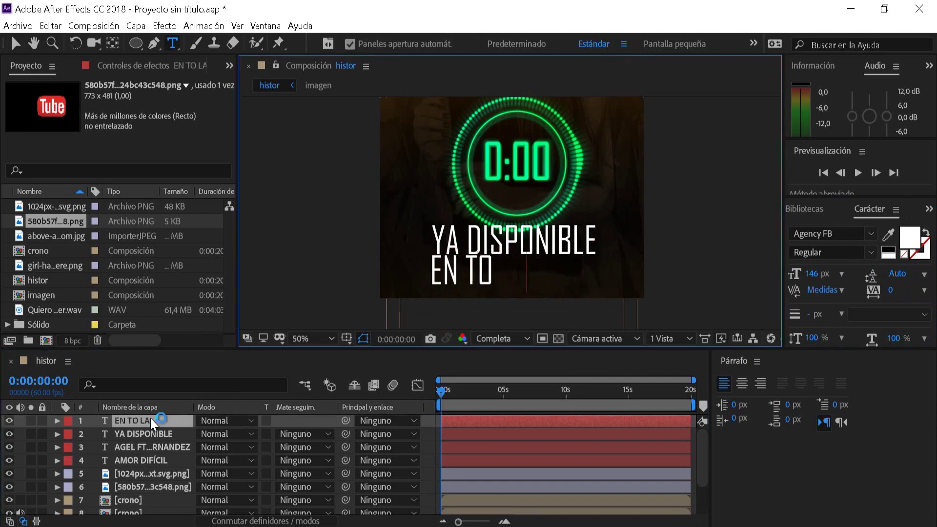
{"action": "left_click", "coordinate": [150, 417]}
{"action": "left_click_drag", "start_coordinate": [820, 282], "coordinate": [758, 277]}
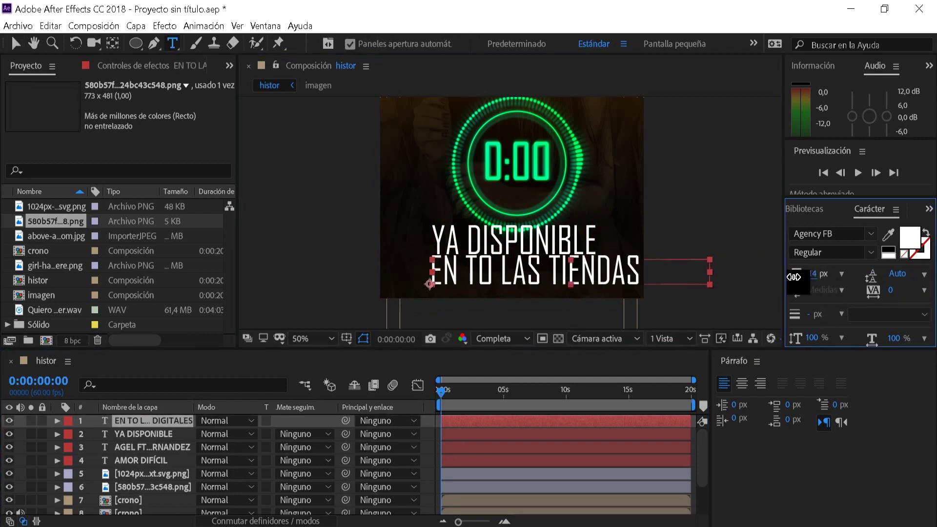
{"action": "key", "text": "Caps_Lock"}
{"action": "key", "text": "Caps_Lock"}
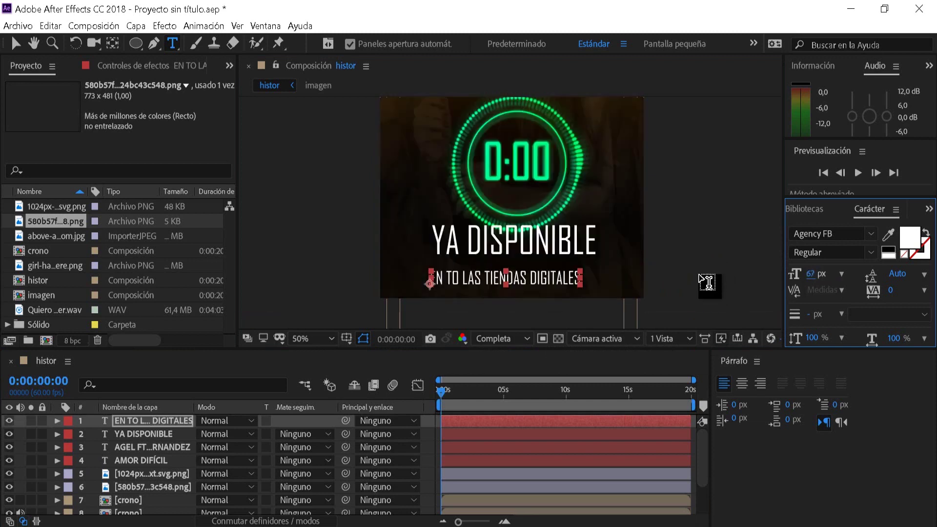
{"action": "key", "text": "v"}
{"action": "left_click_drag", "start_coordinate": [805, 272], "coordinate": [803, 272]}
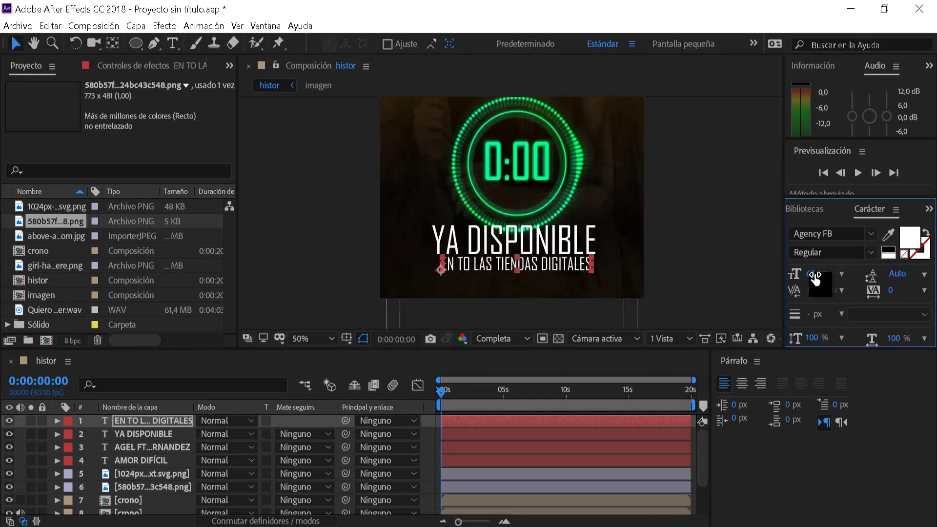
{"action": "left_click", "coordinate": [312, 338]}
{"action": "left_click", "coordinate": [316, 60]}
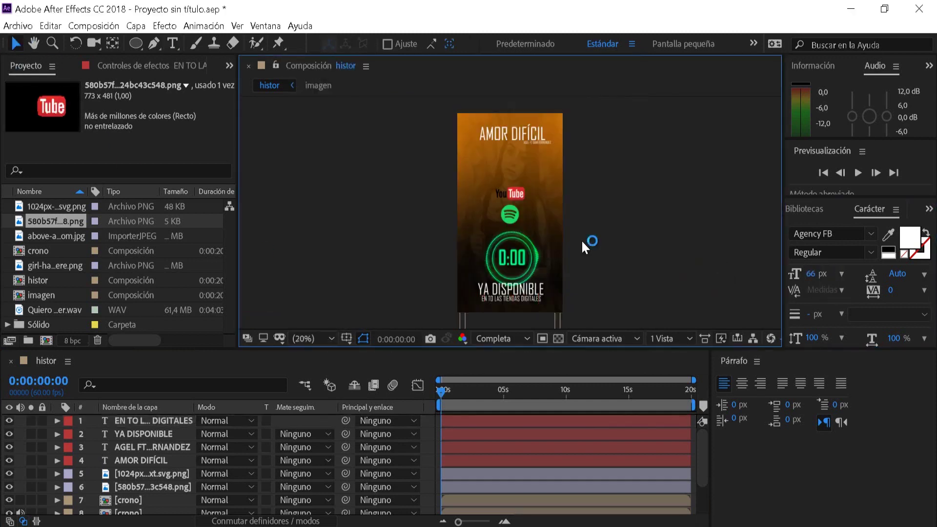
{"action": "scroll", "coordinate": [133, 479], "scroll_direction": "down", "scroll_amount": 2}
{"action": "left_click", "coordinate": [128, 453]}
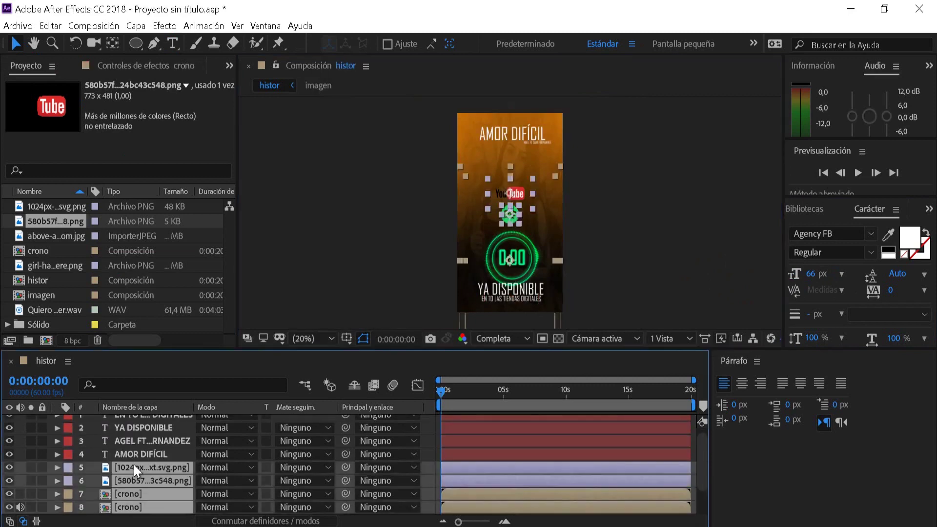
{"action": "left_click", "coordinate": [133, 467], "text": "shift"}
{"action": "left_click", "coordinate": [149, 481]}
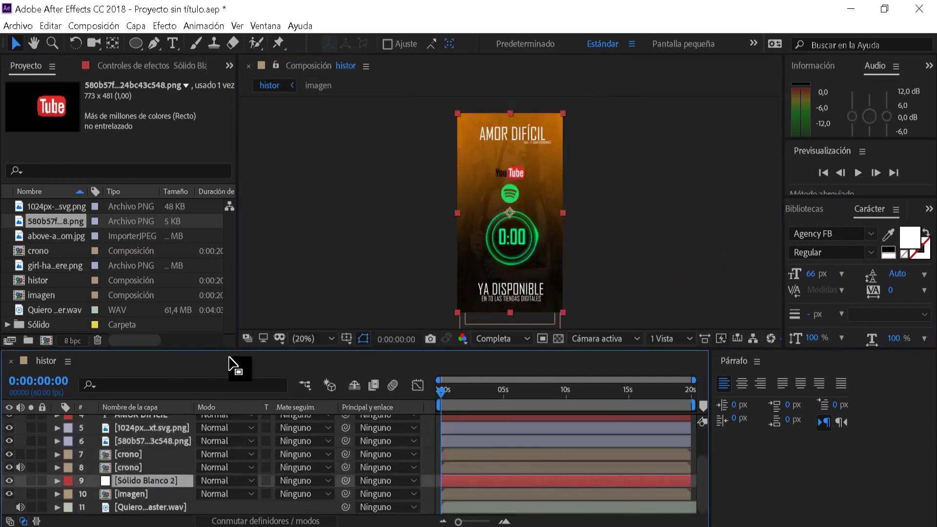
{"action": "scroll", "coordinate": [140, 464], "scroll_direction": "up", "scroll_amount": 2}
{"action": "scroll", "coordinate": [139, 468], "scroll_direction": "down", "scroll_amount": 2}
{"action": "left_click", "coordinate": [136, 506]}
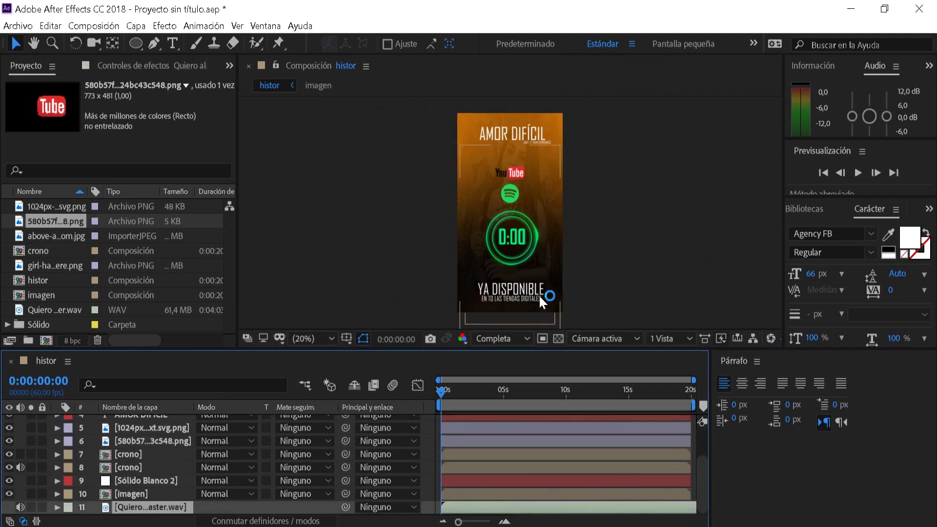